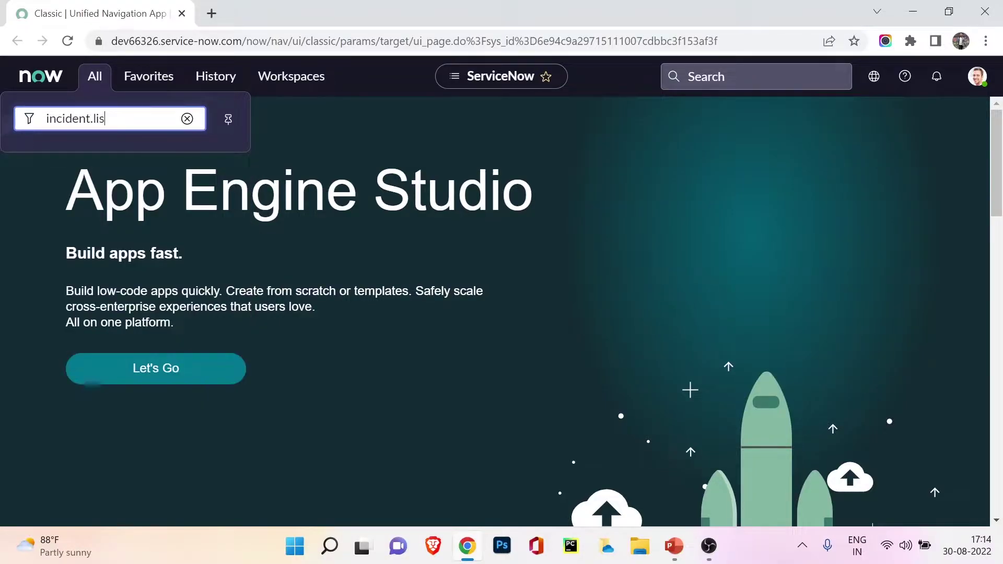
Step: Open the incident table's list with incident.list and switch it to the Mobile view
{"action": "key", "text": "Return"}
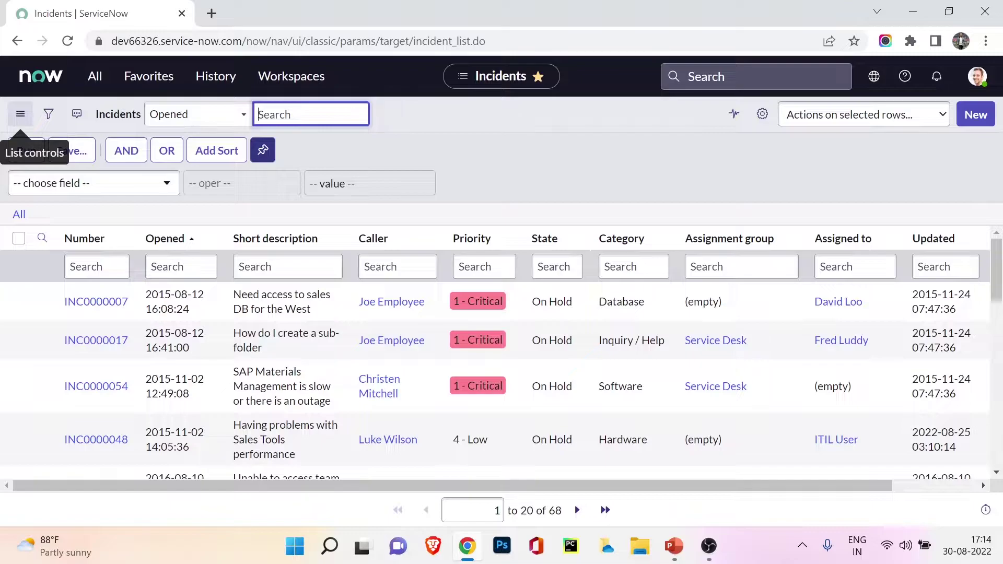
{"action": "left_click", "coordinate": [20, 114]}
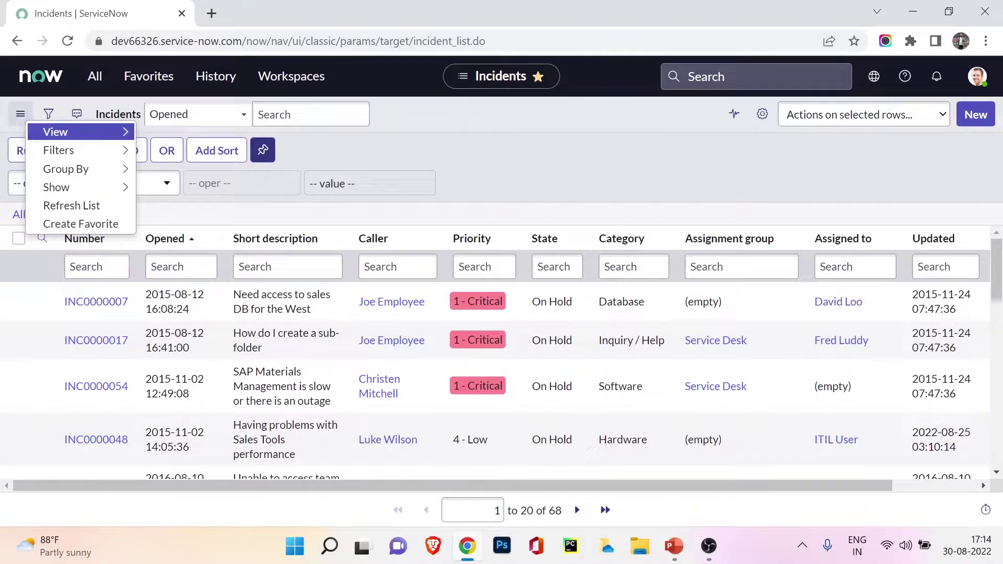
{"action": "mouse_move", "coordinate": [78, 131]}
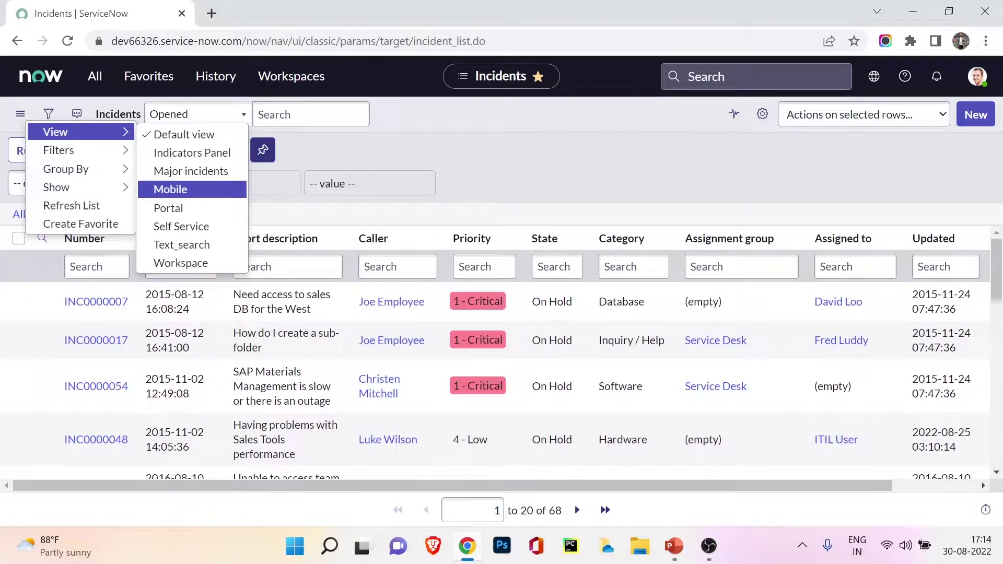
{"action": "left_click", "coordinate": [170, 189]}
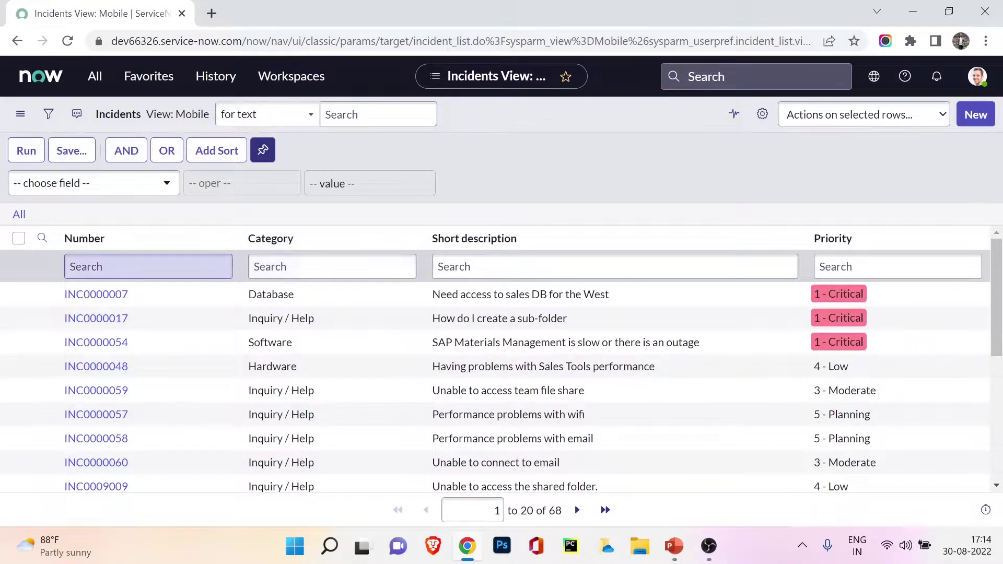
Step: Switch the incident list to the Portal view and look through its rows
{"action": "left_click", "coordinate": [20, 114]}
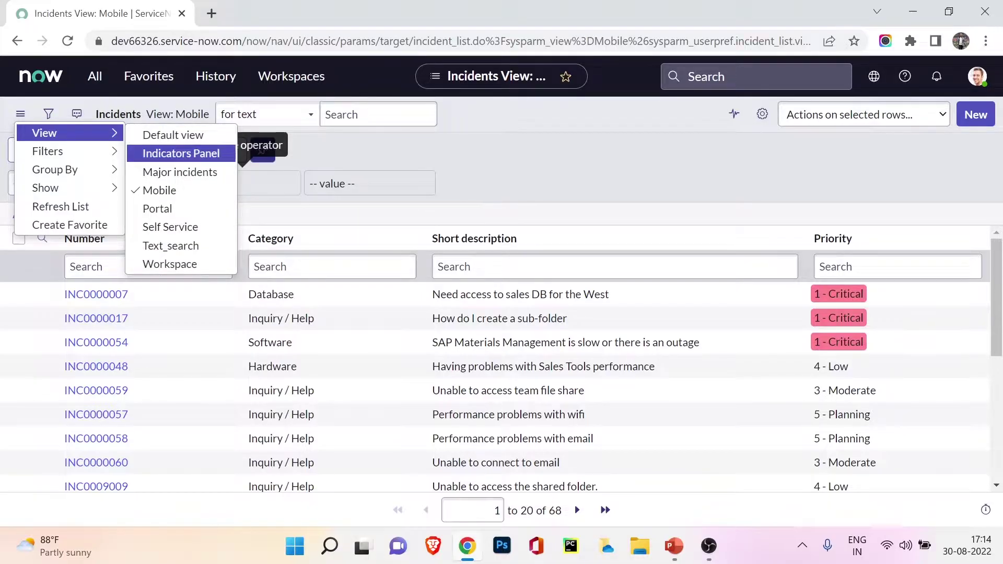
{"action": "left_click", "coordinate": [157, 208]}
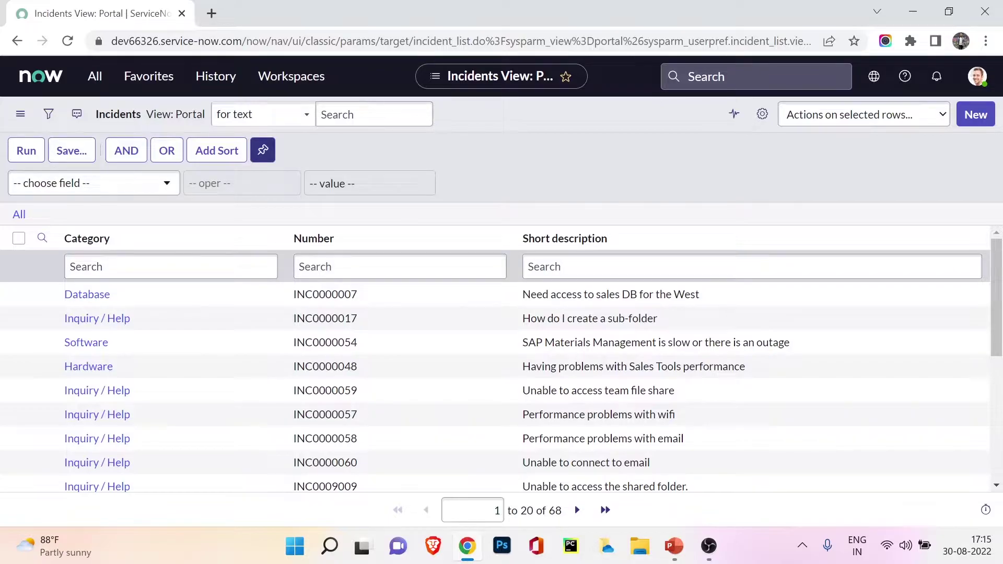
{"action": "scroll", "coordinate": [501, 366], "scroll_direction": "down", "scroll_amount": 5}
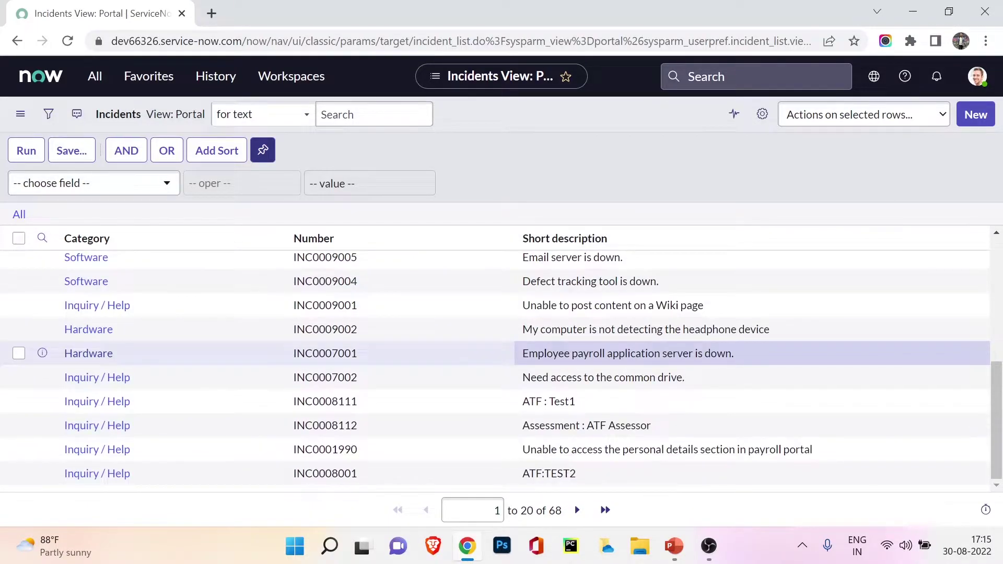
{"action": "scroll", "coordinate": [501, 366], "scroll_direction": "up", "scroll_amount": 5}
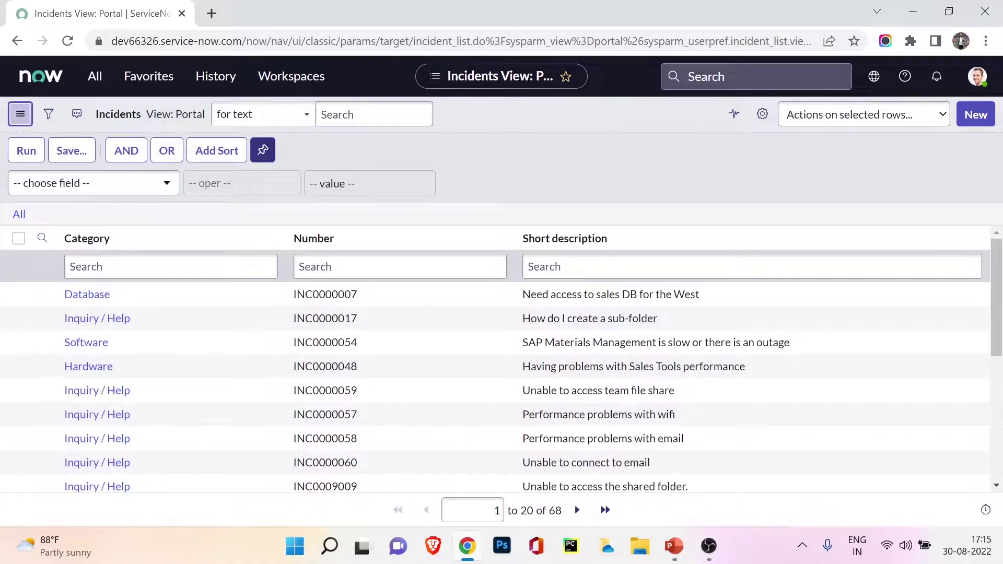
Step: Return the incident list to the Default view
{"action": "left_click", "coordinate": [21, 113]}
{"action": "mouse_move", "coordinate": [57, 128]}
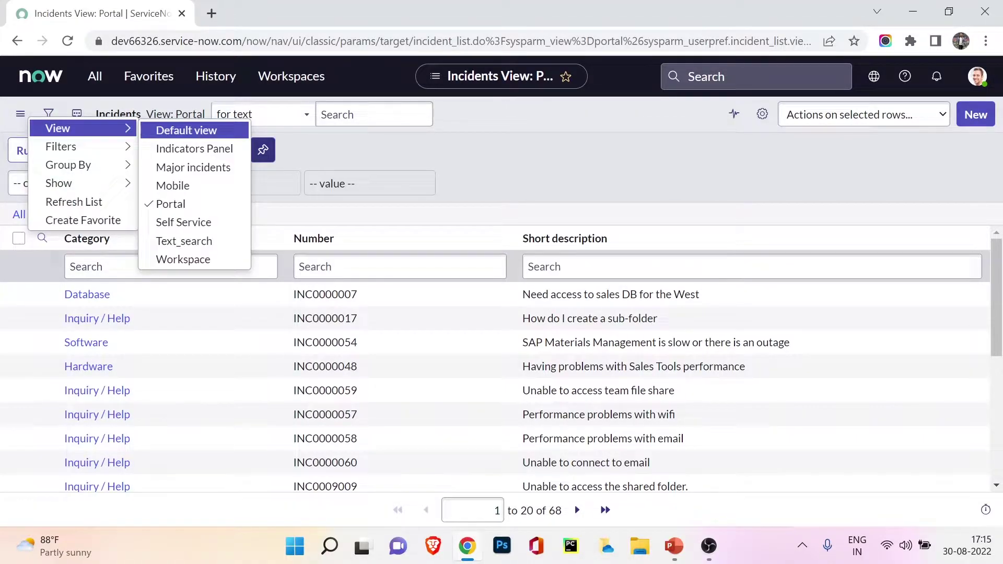
{"action": "left_click", "coordinate": [186, 130]}
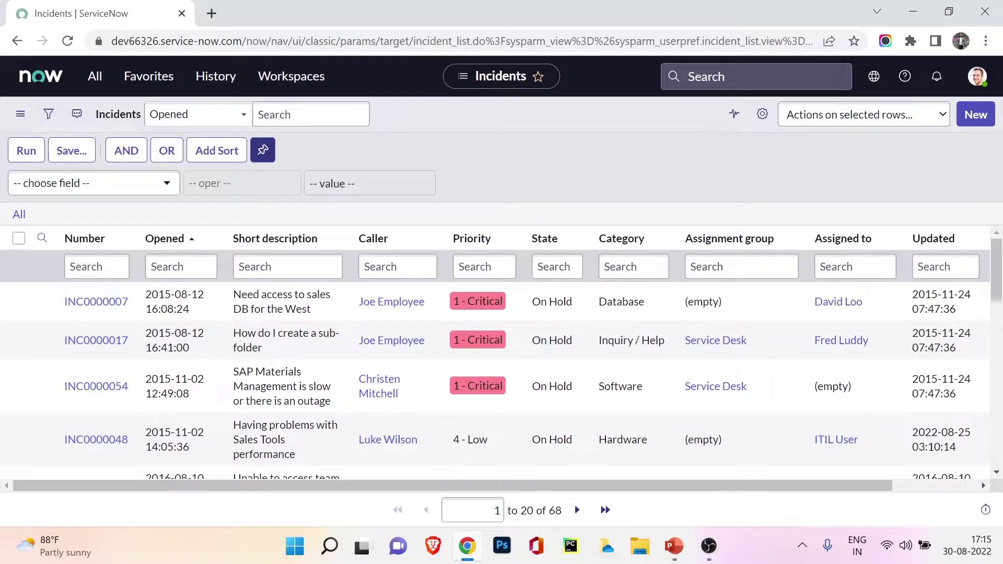
Step: Apply the saved Daily report filter to the incident list
{"action": "left_click", "coordinate": [21, 114]}
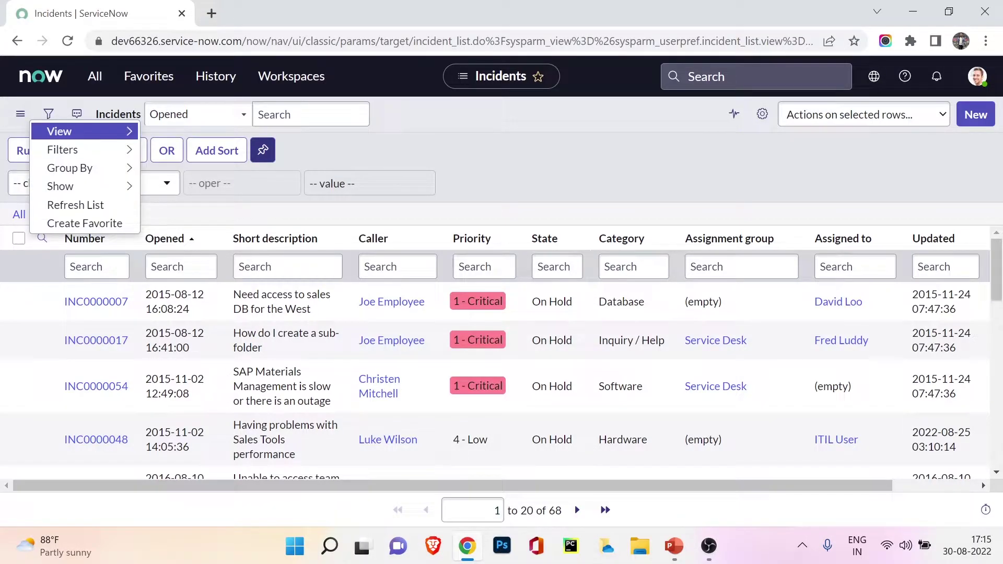
{"action": "mouse_move", "coordinate": [79, 131]}
{"action": "mouse_move", "coordinate": [79, 149]}
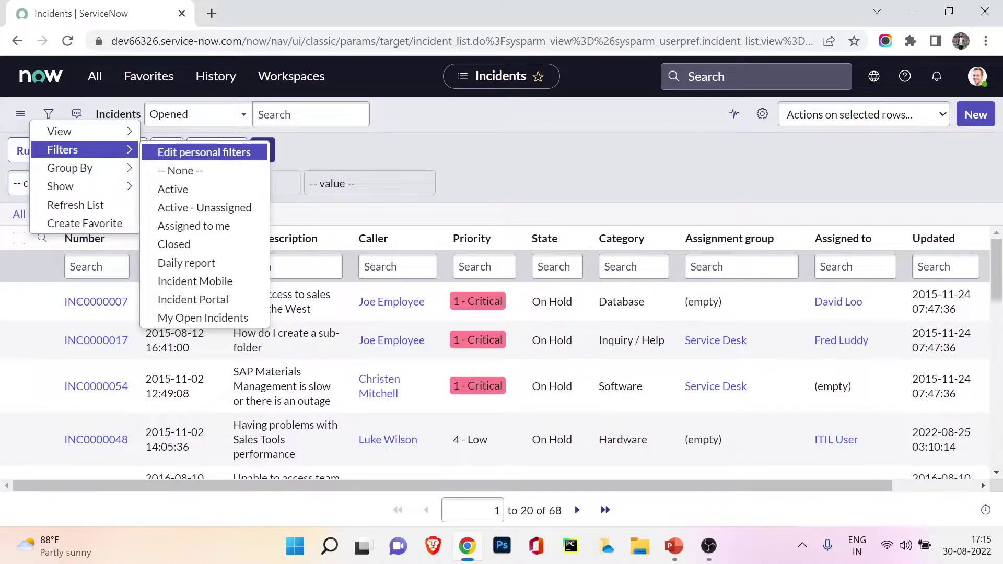
{"action": "left_click", "coordinate": [186, 262]}
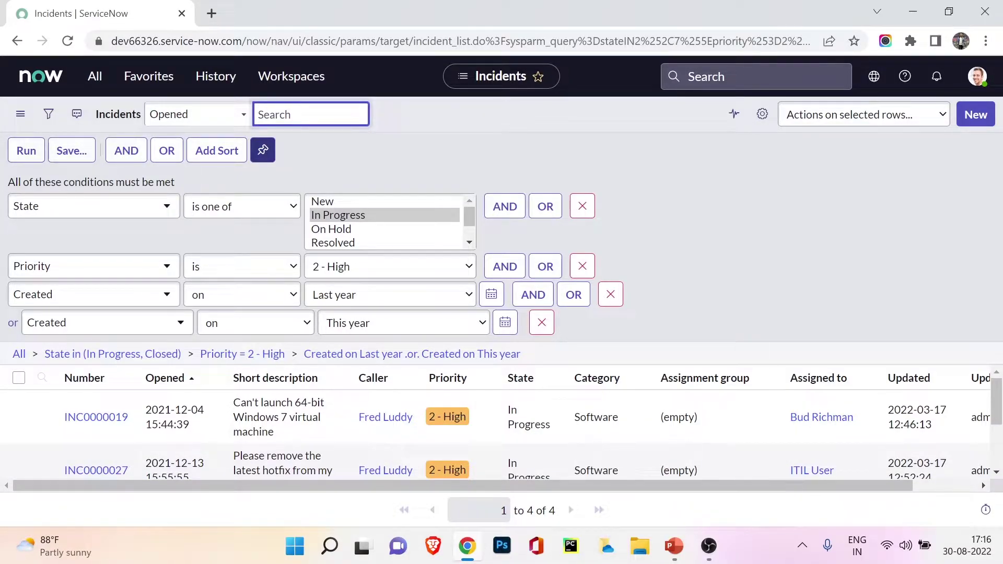
Step: Apply the saved Active filter to the incident list and clear its condition to show all incidents again
{"action": "left_click", "coordinate": [20, 114]}
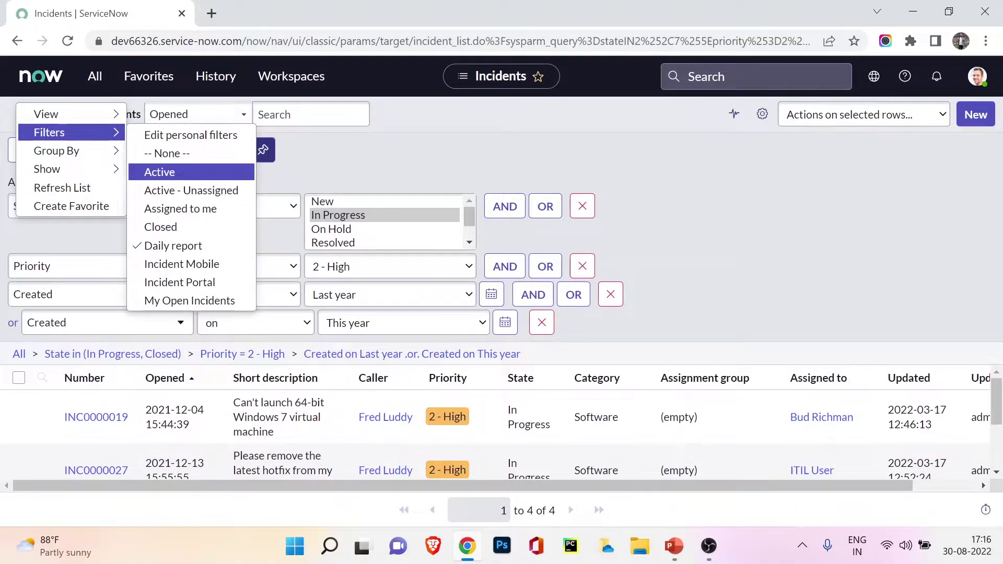
{"action": "left_click", "coordinate": [160, 171]}
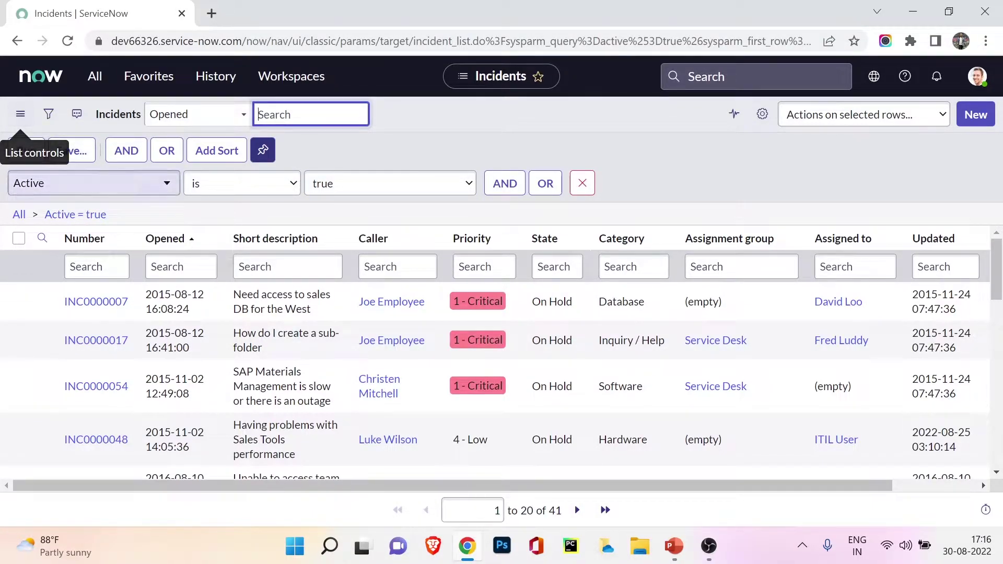
{"action": "left_click", "coordinate": [18, 214]}
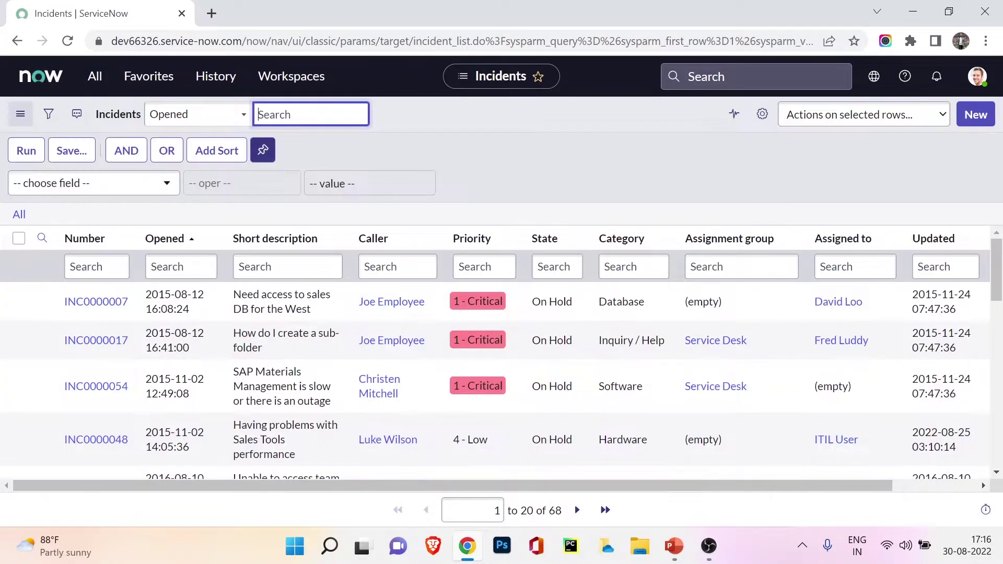
Step: Group the incident list by Category
{"action": "left_click", "coordinate": [20, 114]}
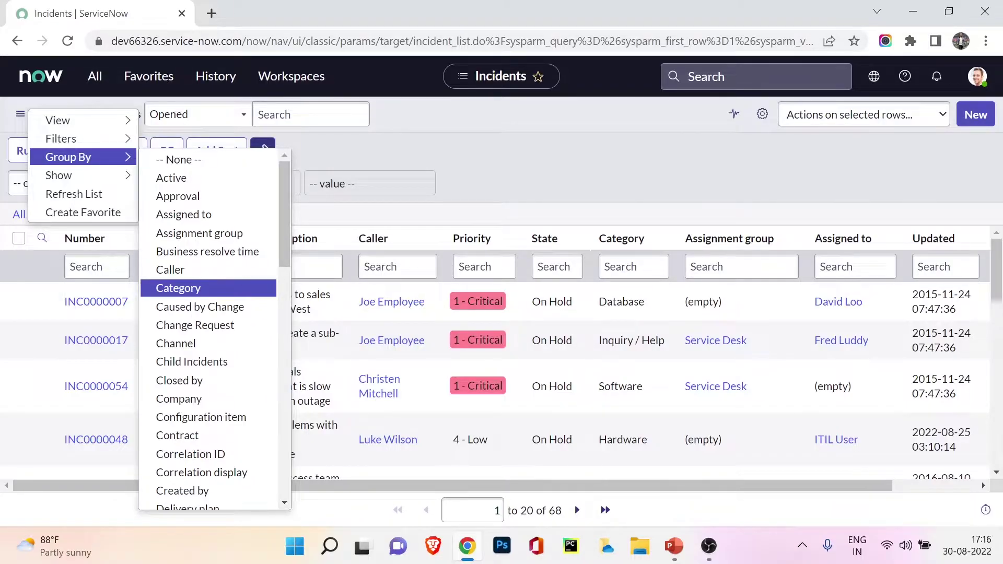
{"action": "key", "text": "Return"}
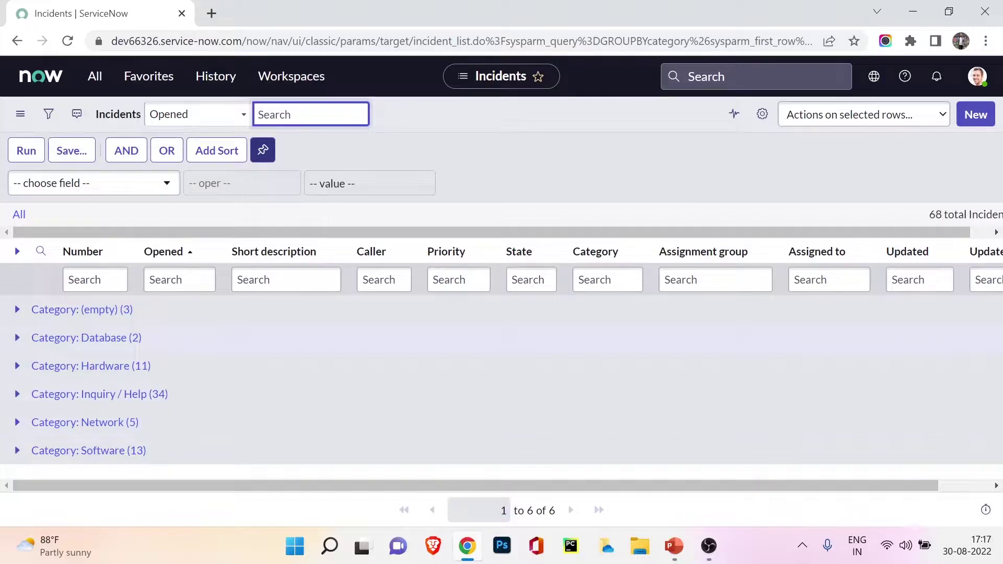
{"action": "mouse_move", "coordinate": [708, 546]}
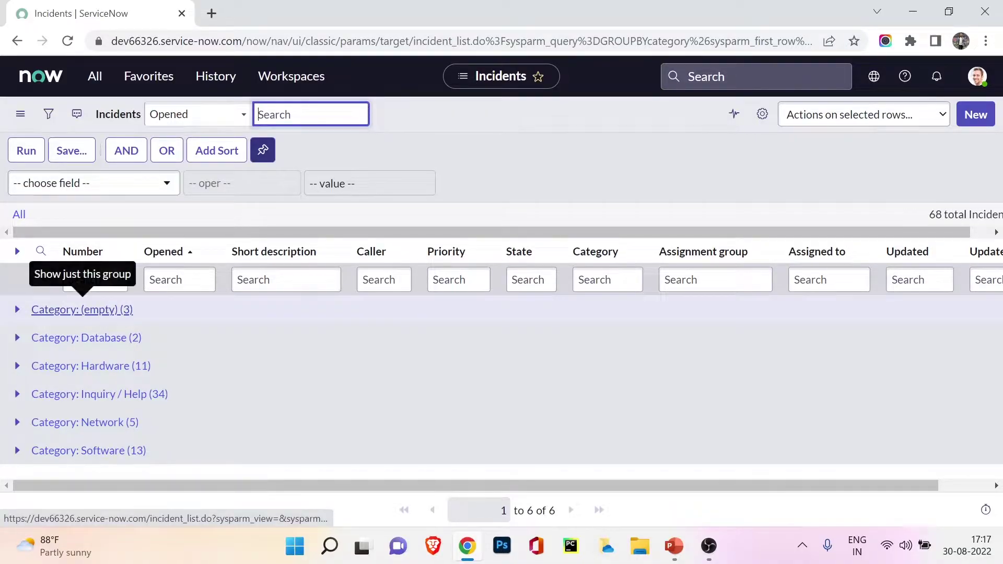
Step: Expand the Hardware category group, review its incidents and collapse the group again
{"action": "left_click", "coordinate": [17, 365]}
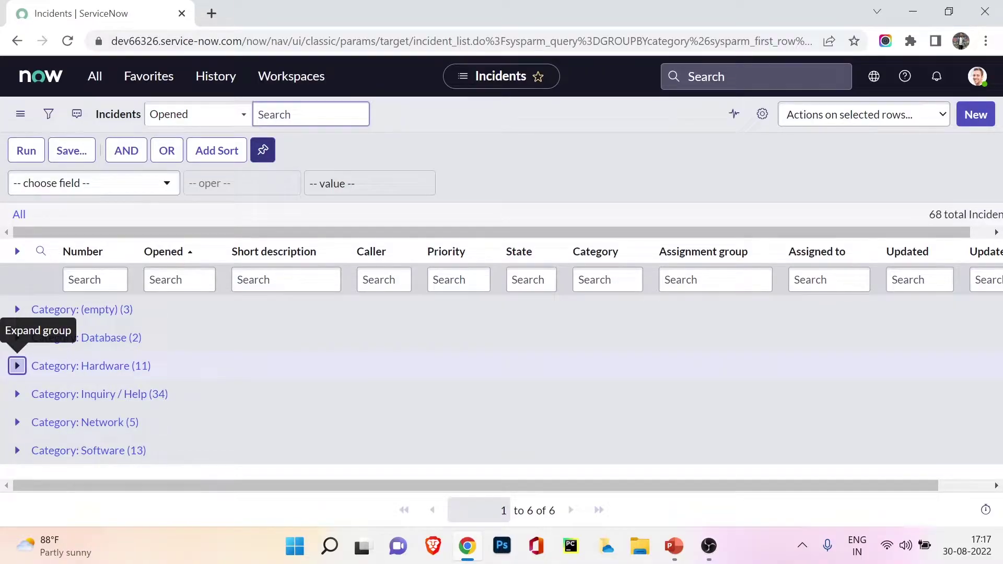
{"action": "scroll", "coordinate": [501, 366], "scroll_direction": "down", "scroll_amount": 3}
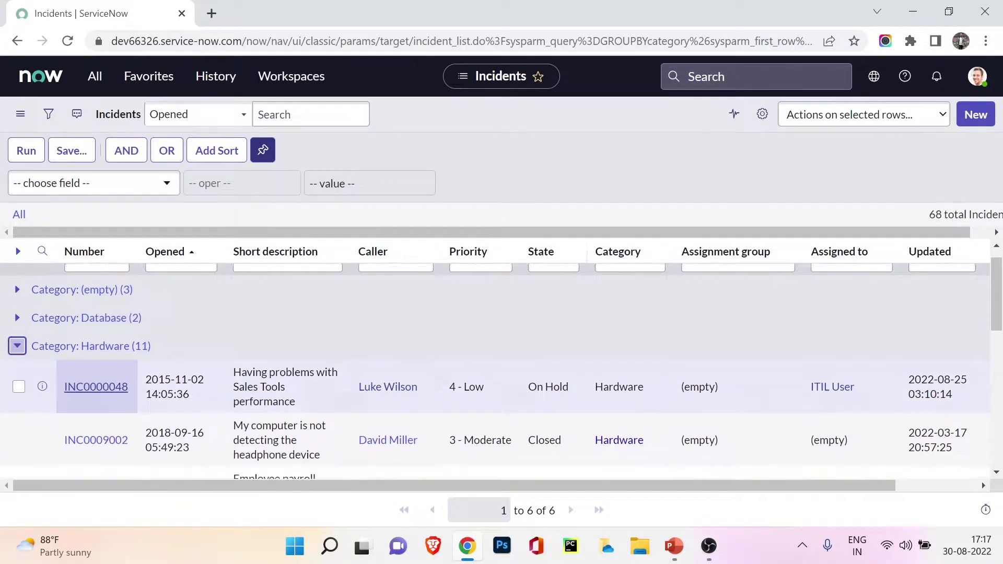
{"action": "scroll", "coordinate": [97, 380], "scroll_direction": "down", "scroll_amount": 4}
{"action": "scroll", "coordinate": [96, 380], "scroll_direction": "up", "scroll_amount": 6}
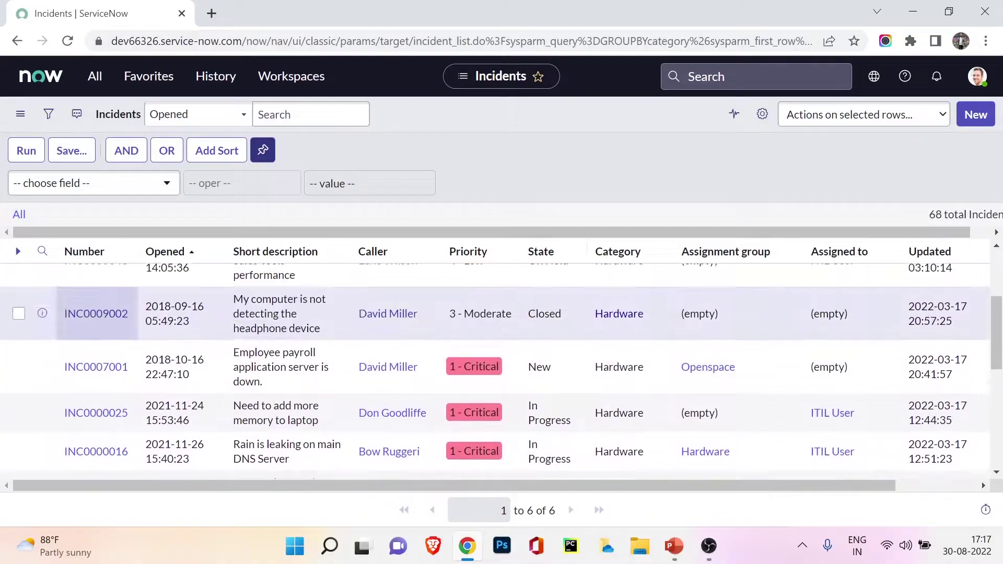
{"action": "scroll", "coordinate": [96, 379], "scroll_direction": "up", "scroll_amount": 2}
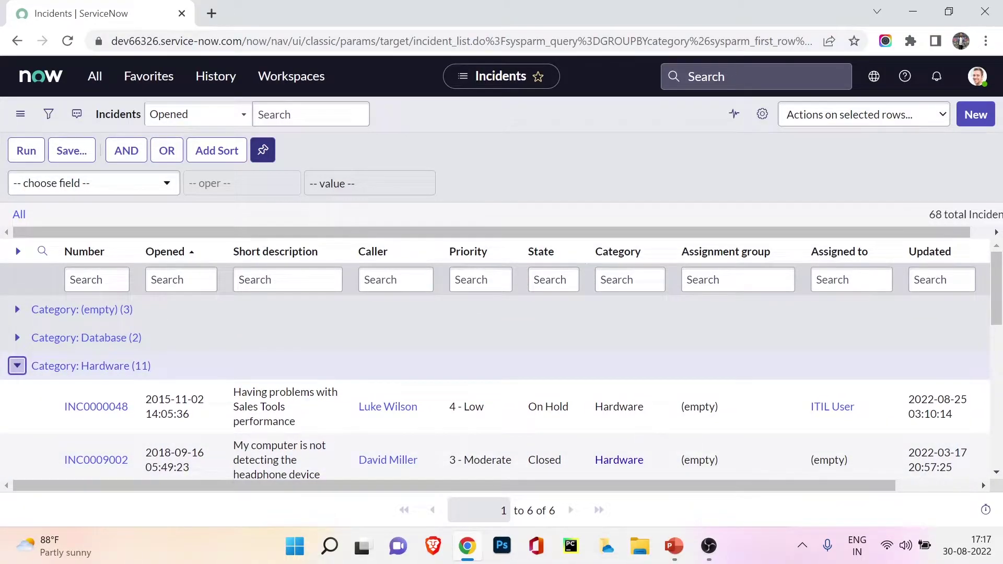
{"action": "left_click", "coordinate": [17, 365]}
Step: Look through the available grouping fields and group the incident list by Assigned to
{"action": "left_click", "coordinate": [20, 114]}
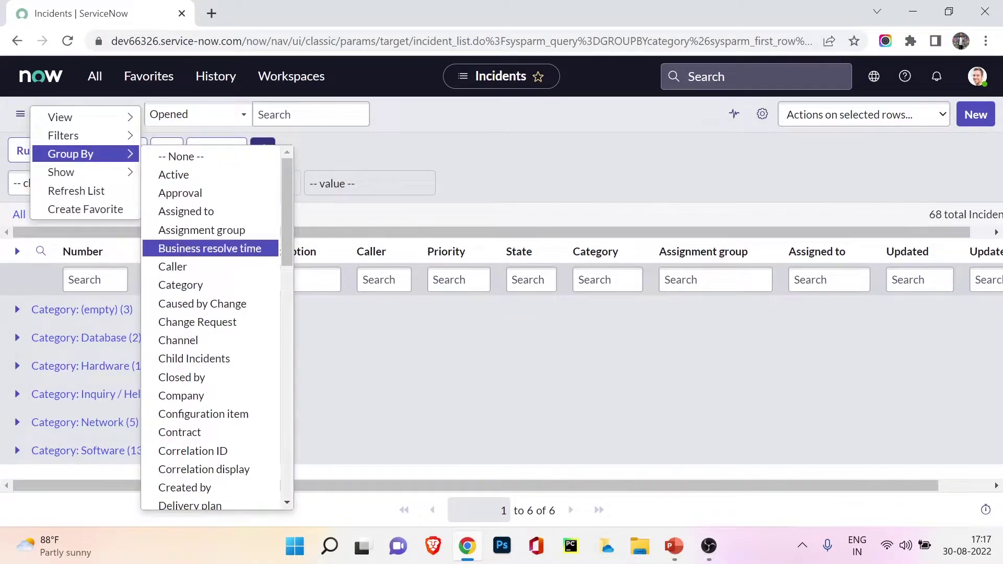
{"action": "scroll", "coordinate": [217, 329], "scroll_direction": "down", "scroll_amount": 20}
{"action": "scroll", "coordinate": [217, 329], "scroll_direction": "up", "scroll_amount": 1}
{"action": "scroll", "coordinate": [217, 329], "scroll_direction": "up", "scroll_amount": 6}
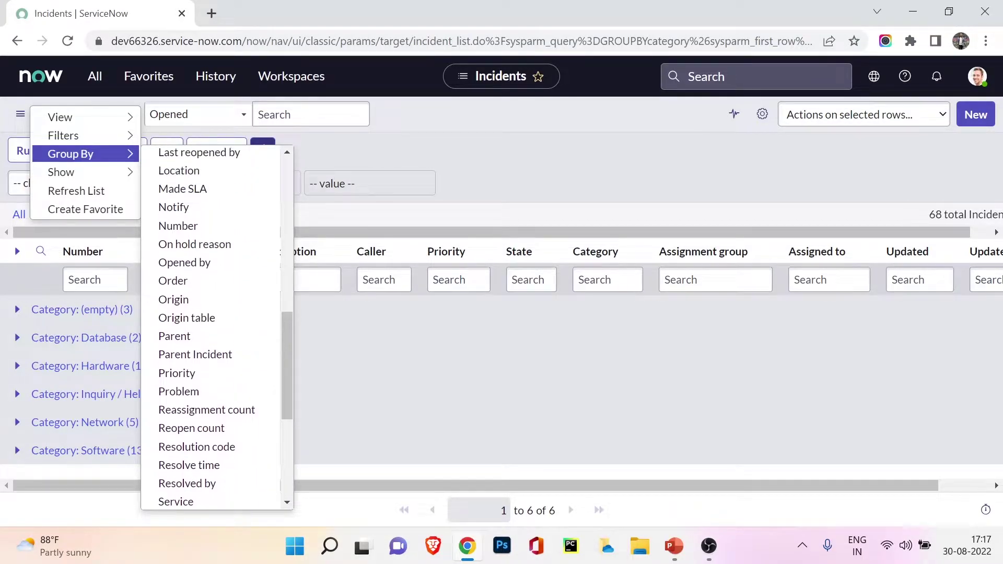
{"action": "scroll", "coordinate": [217, 244], "scroll_direction": "up", "scroll_amount": 2}
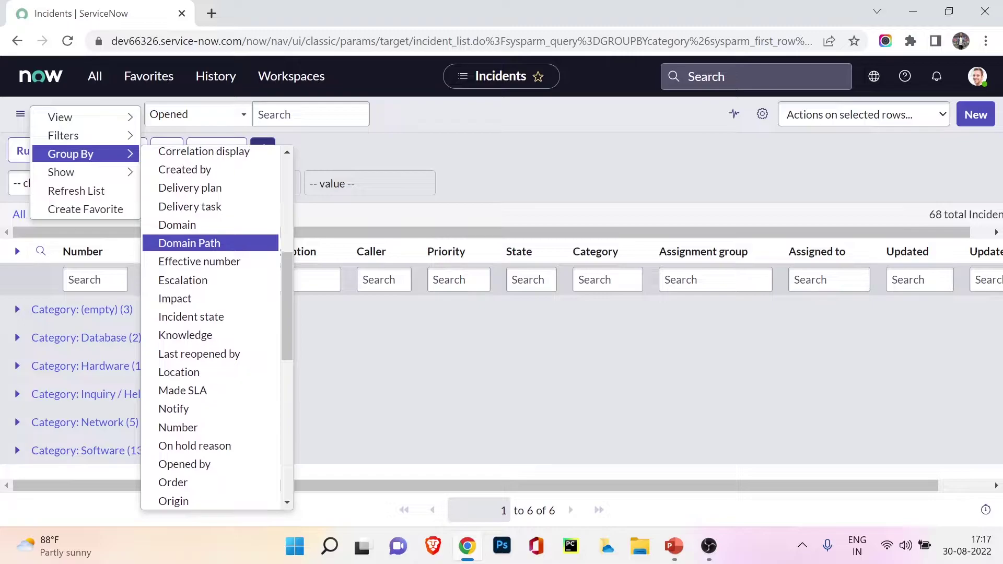
{"action": "scroll", "coordinate": [217, 238], "scroll_direction": "up", "scroll_amount": 6}
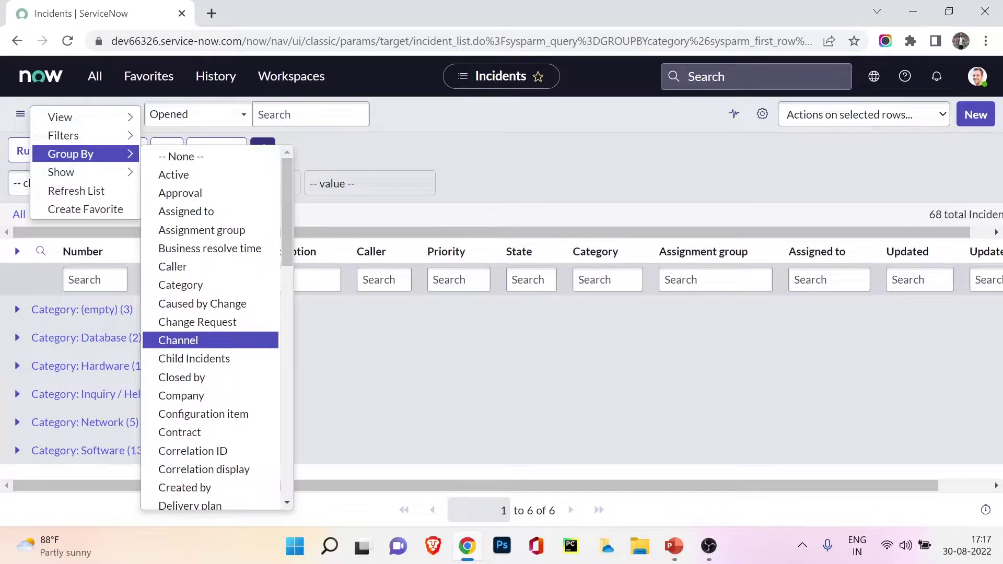
{"action": "left_click", "coordinate": [186, 211]}
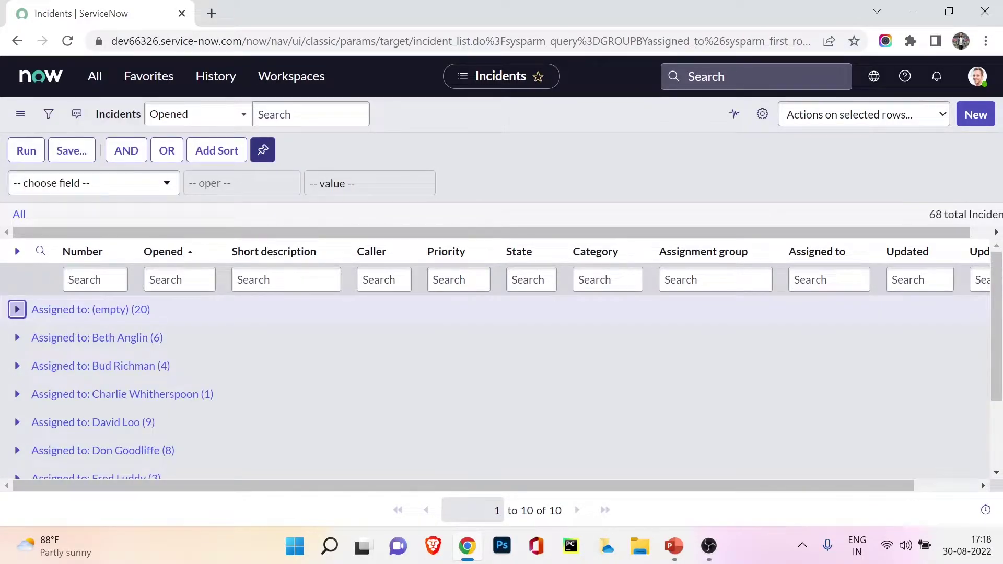
Step: Review the filter and rows-per-page options and remove the grouping to show the full incident list
{"action": "left_click", "coordinate": [20, 113]}
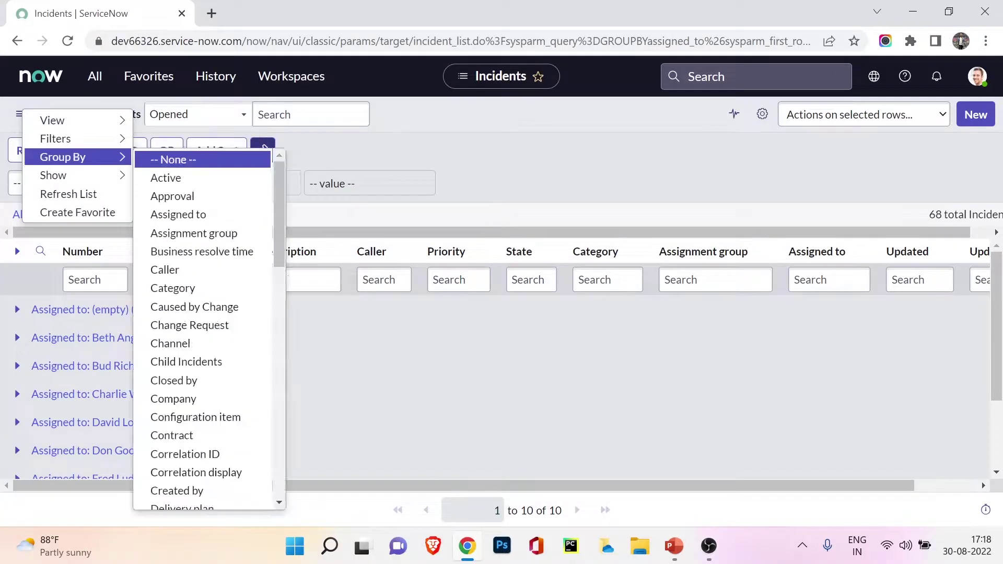
{"action": "mouse_move", "coordinate": [78, 176]}
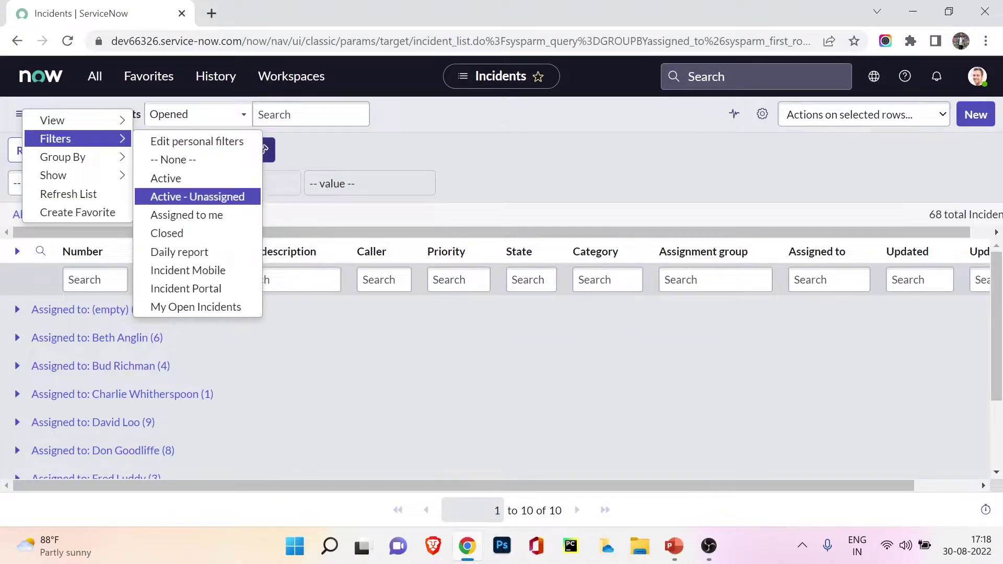
{"action": "key", "text": "Down"}
{"action": "key", "text": "Down"}
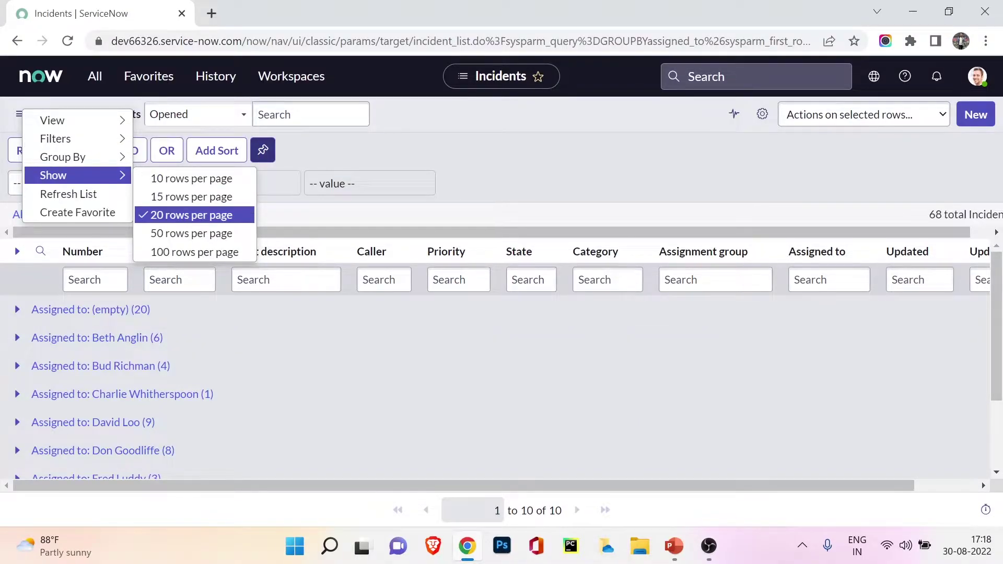
{"action": "key", "text": "Down"}
{"action": "key", "text": "Up"}
{"action": "key", "text": "Escape"}
{"action": "key", "text": "Tab"}
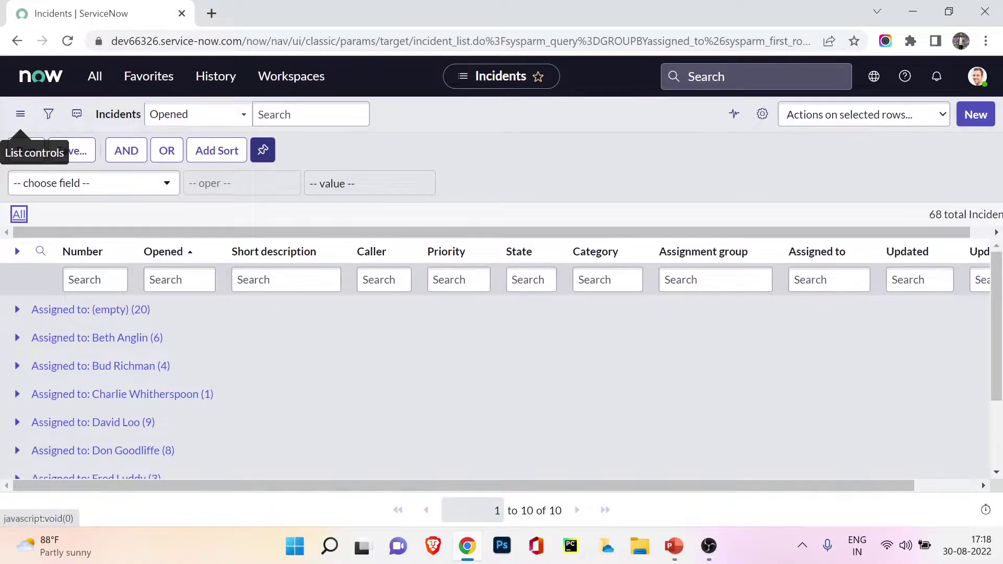
{"action": "key", "text": "Return"}
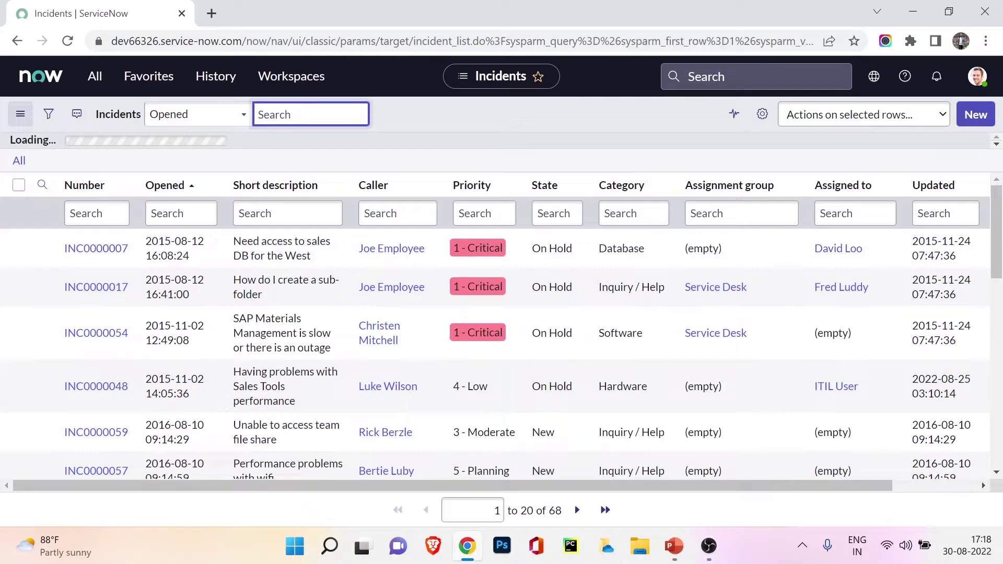
Step: Set the incident list to show 50 rows per page and look through the longer page
{"action": "key", "text": "Return"}
{"action": "key", "text": "Down"}
{"action": "key", "text": "Down"}
{"action": "key", "text": "Down"}
{"action": "key", "text": "Right"}
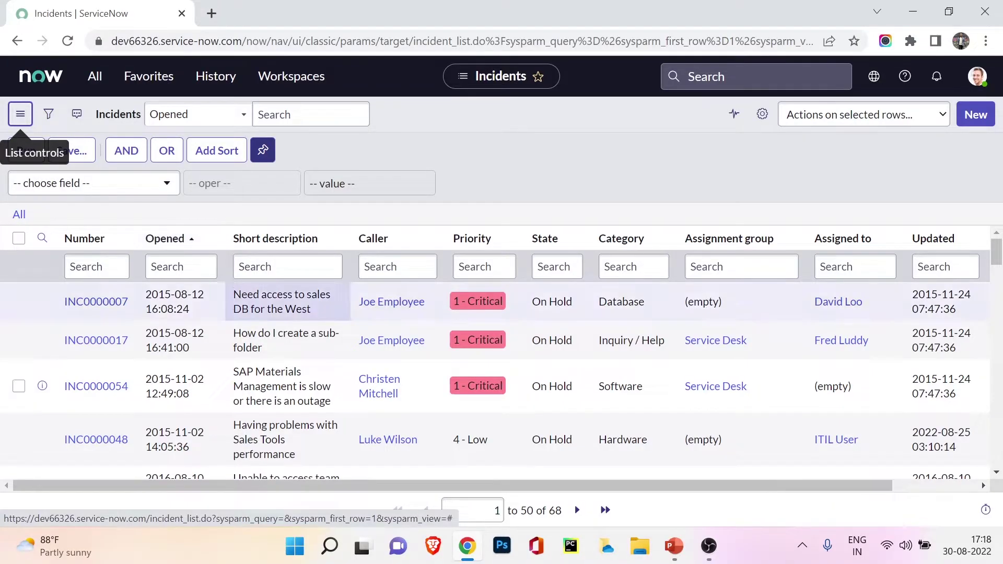
{"action": "scroll", "coordinate": [287, 365], "scroll_direction": "down", "scroll_amount": 20}
{"action": "scroll", "coordinate": [287, 376], "scroll_direction": "up", "scroll_amount": 20}
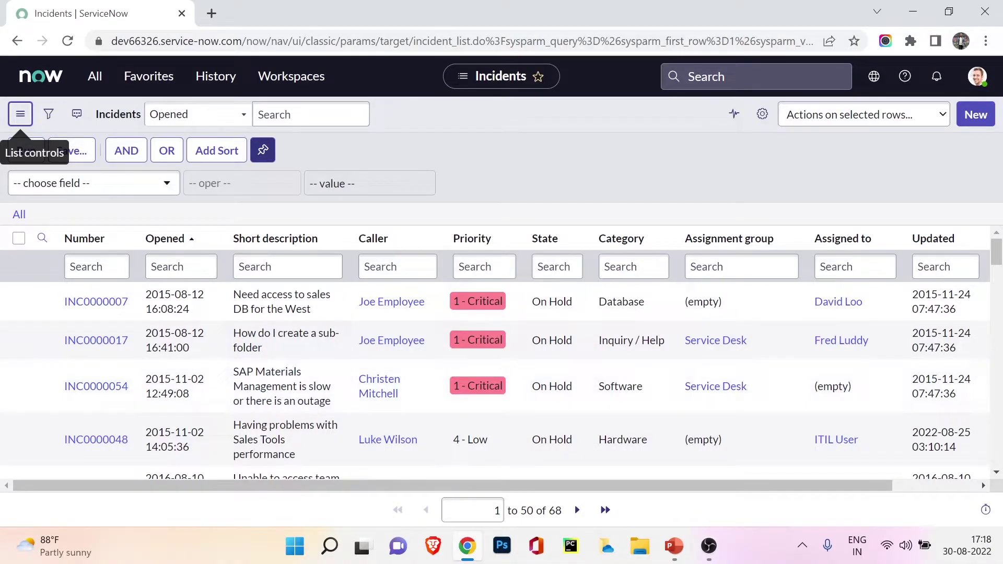
Step: Refresh the incident list
{"action": "left_click", "coordinate": [20, 113]}
{"action": "mouse_move", "coordinate": [68, 179]}
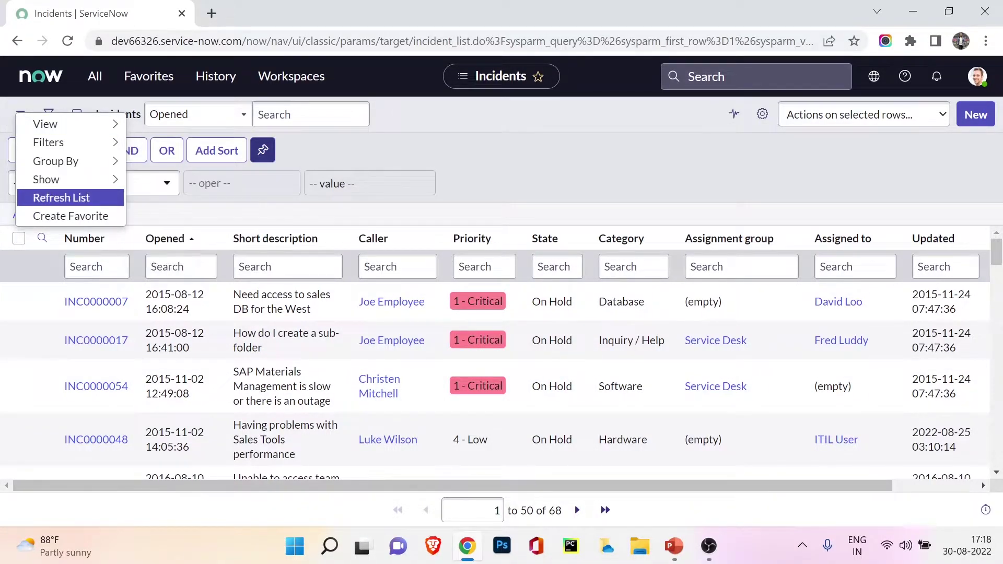
{"action": "key", "text": "Escape"}
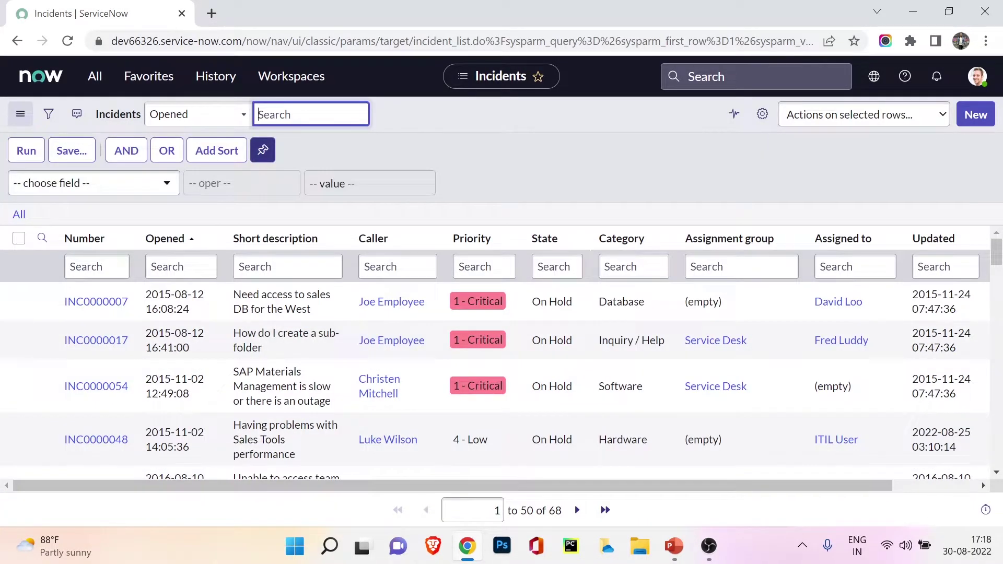
Step: Save the incident list as a green favorite named "Incidents Report" and open that favorite
{"action": "left_click", "coordinate": [21, 114]}
{"action": "mouse_move", "coordinate": [63, 128]}
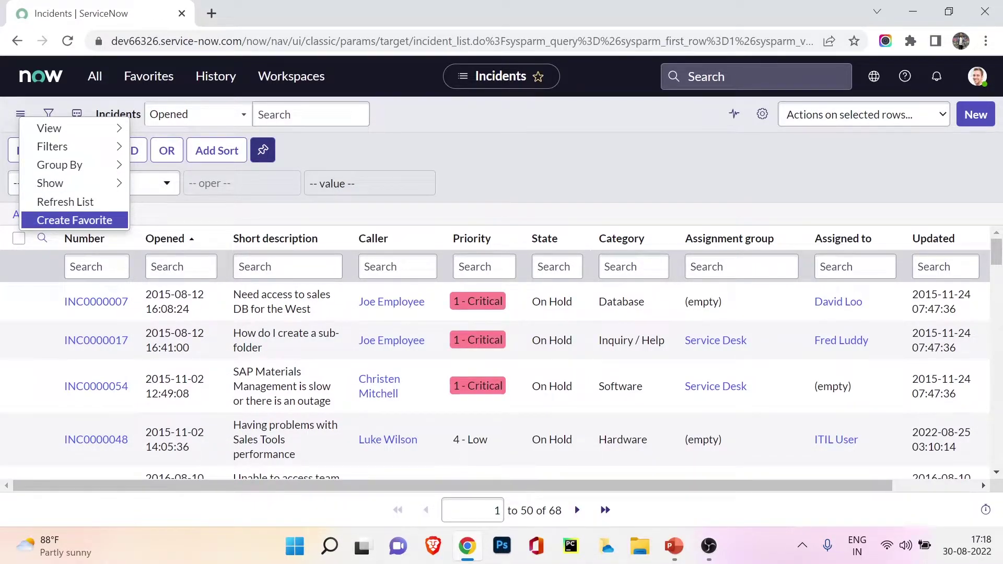
{"action": "key", "text": "Return"}
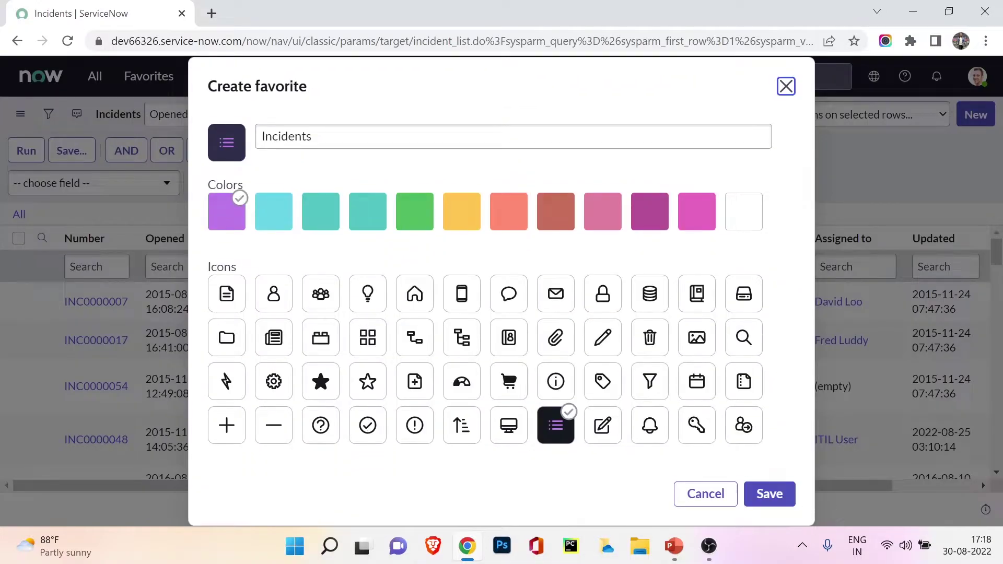
{"action": "key", "text": "Tab"}
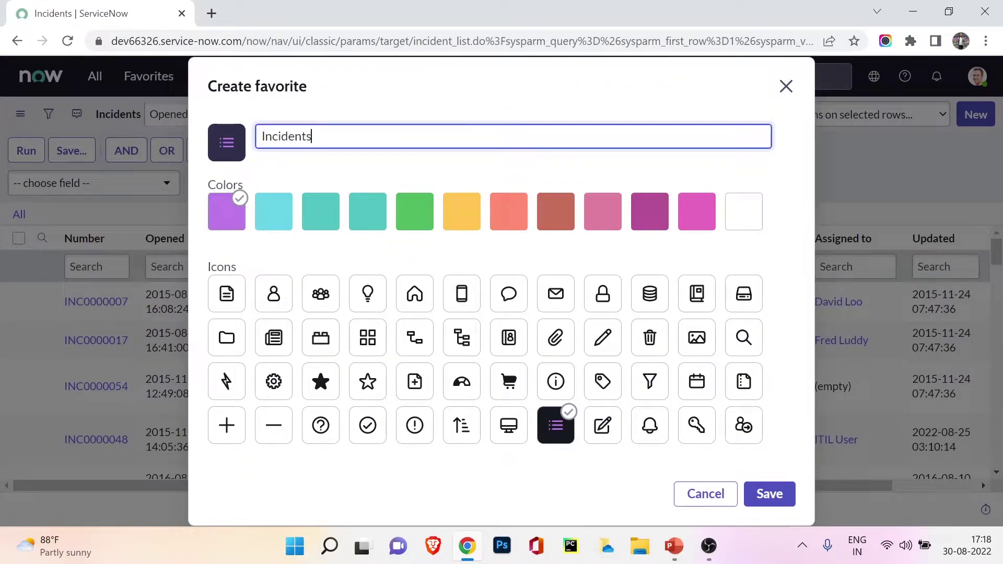
{"action": "type", "text": "Report"}
{"action": "left_click", "coordinate": [462, 211]}
{"action": "left_click", "coordinate": [414, 212]}
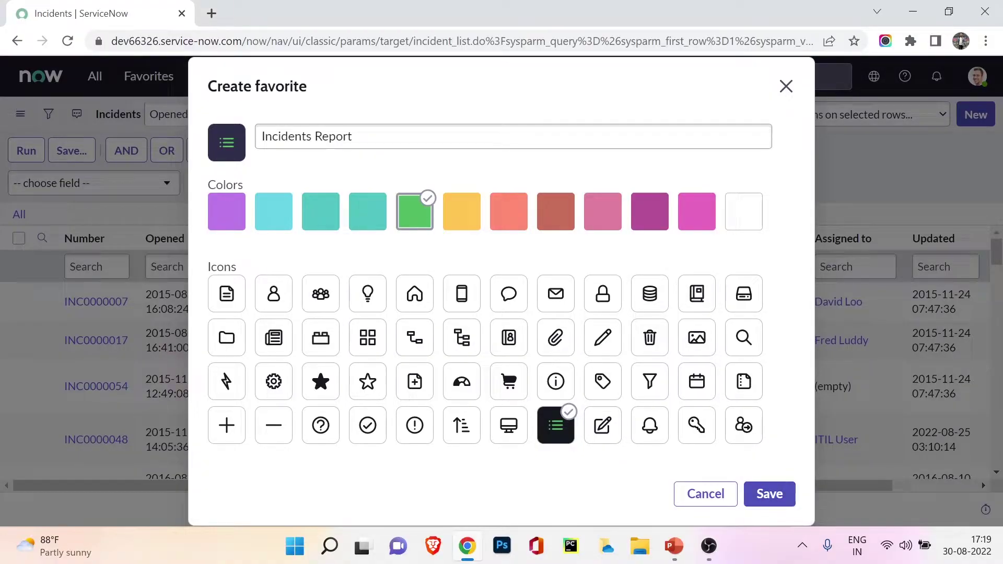
{"action": "left_click", "coordinate": [769, 494]}
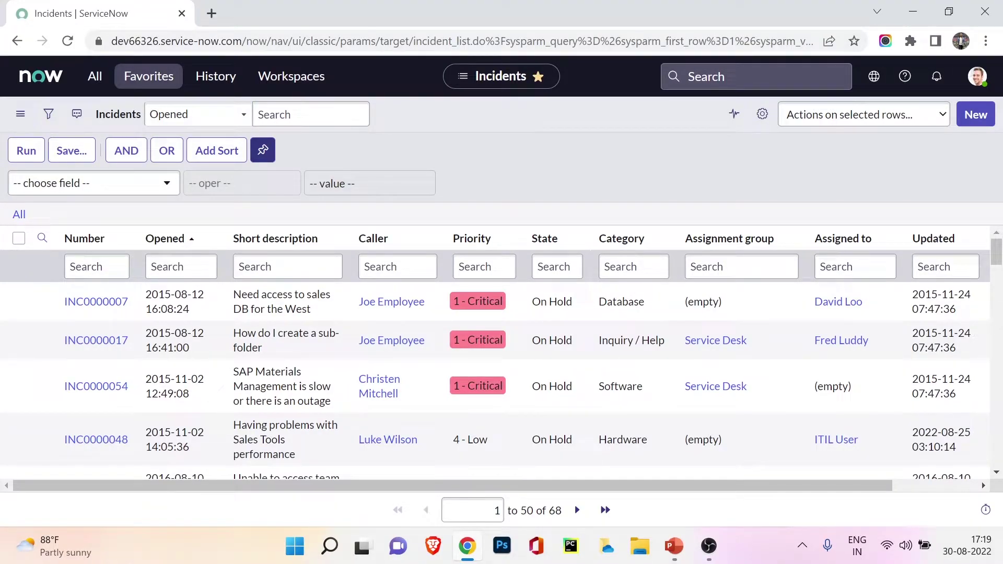
{"action": "left_click", "coordinate": [148, 77]}
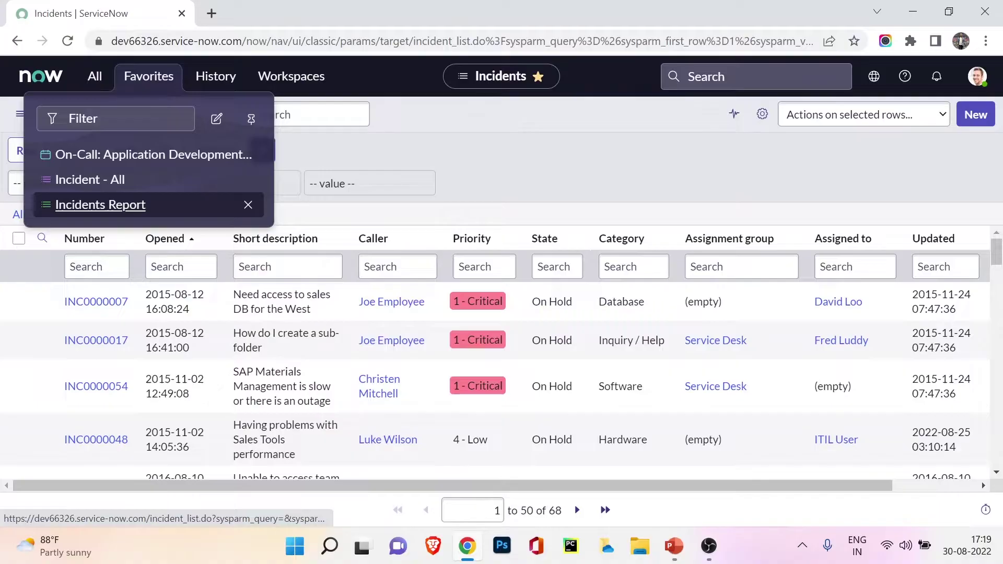
{"action": "left_click", "coordinate": [100, 204]}
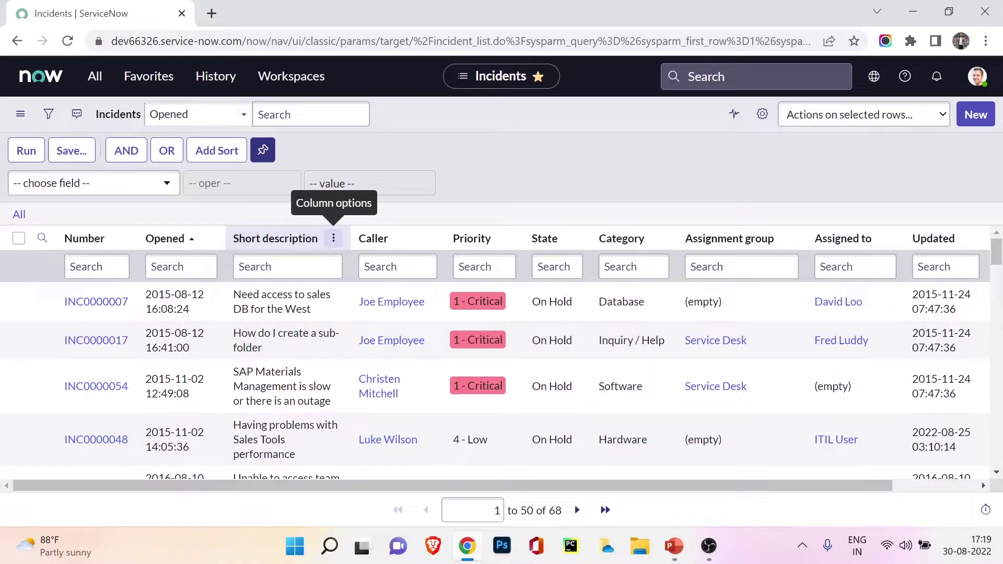
Step: Look through the column options available for the Short description column
{"action": "left_click", "coordinate": [333, 238]}
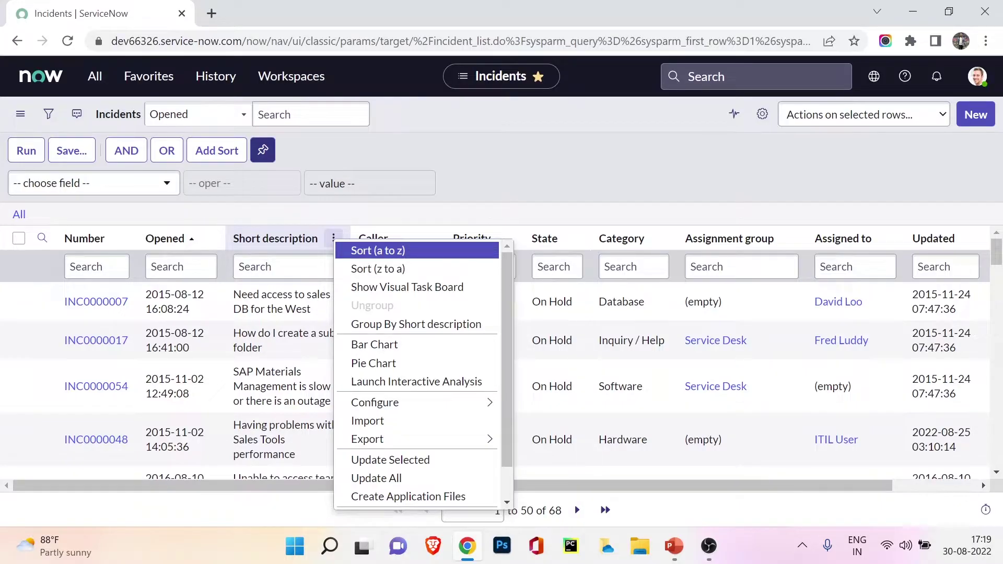
{"action": "key", "text": "Down"}
{"action": "key", "text": "Down"}
{"action": "key", "text": "Down"}
{"action": "key", "text": "Down"}
{"action": "key", "text": "Up"}
{"action": "key", "text": "Up"}
{"action": "key", "text": "Up"}
{"action": "key", "text": "Up"}
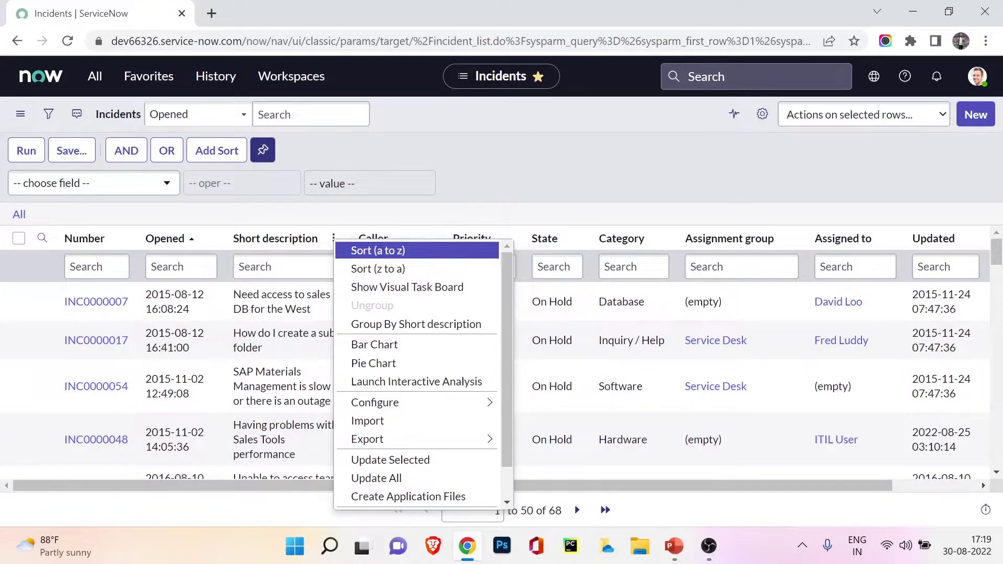
{"action": "key", "text": "Escape"}
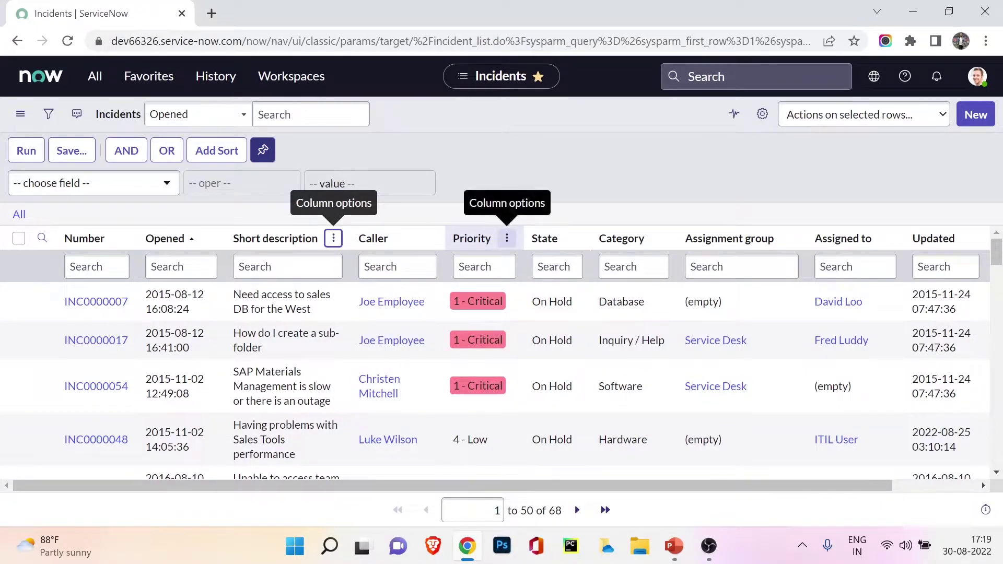
Step: Sort the incident list by Priority from a to z and look through the sorted incidents
{"action": "key", "text": "Return"}
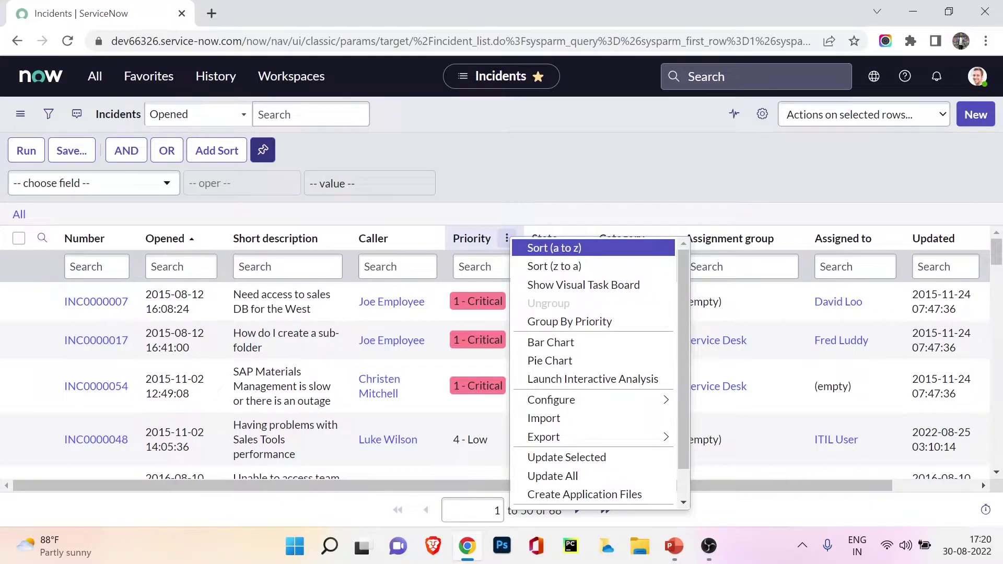
{"action": "key", "text": "Return"}
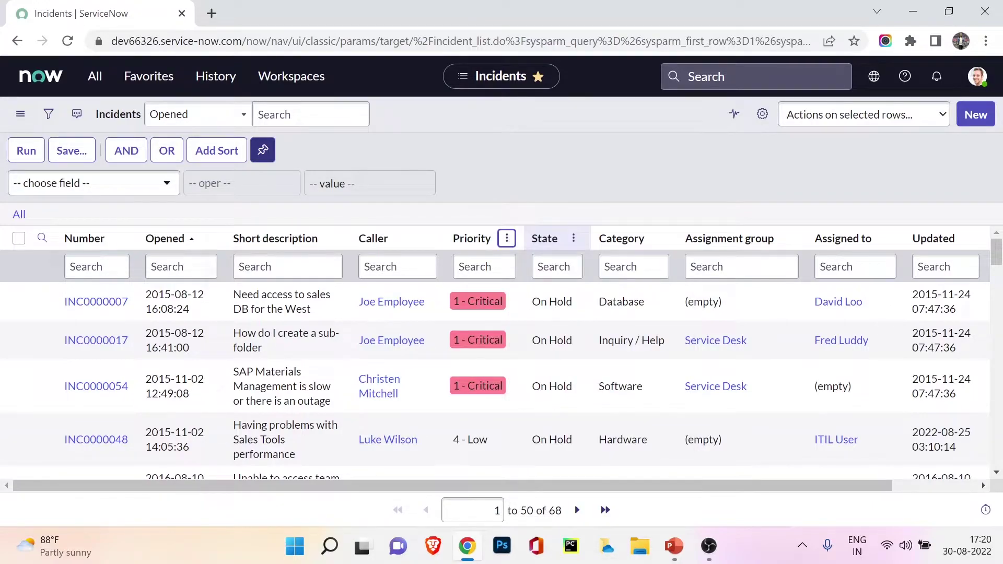
{"action": "key", "text": "Down"}
{"action": "key", "text": "Down"}
{"action": "key", "text": "Down"}
{"action": "key", "text": "Down"}
{"action": "key", "text": "Down"}
{"action": "key", "text": "Down"}
{"action": "key", "text": "Down"}
{"action": "key", "text": "Down"}
{"action": "key", "text": "Down"}
{"action": "key", "text": "Down"}
{"action": "key", "text": "Down"}
{"action": "key", "text": "Down"}
{"action": "key", "text": "Down"}
{"action": "key", "text": "Down"}
{"action": "key", "text": "Down"}
{"action": "key", "text": "Down"}
{"action": "key", "text": "Down"}
{"action": "key", "text": "Down"}
{"action": "key", "text": "Down"}
{"action": "key", "text": "Down"}
{"action": "key", "text": "Down"}
{"action": "key", "text": "Down"}
{"action": "key", "text": "Down"}
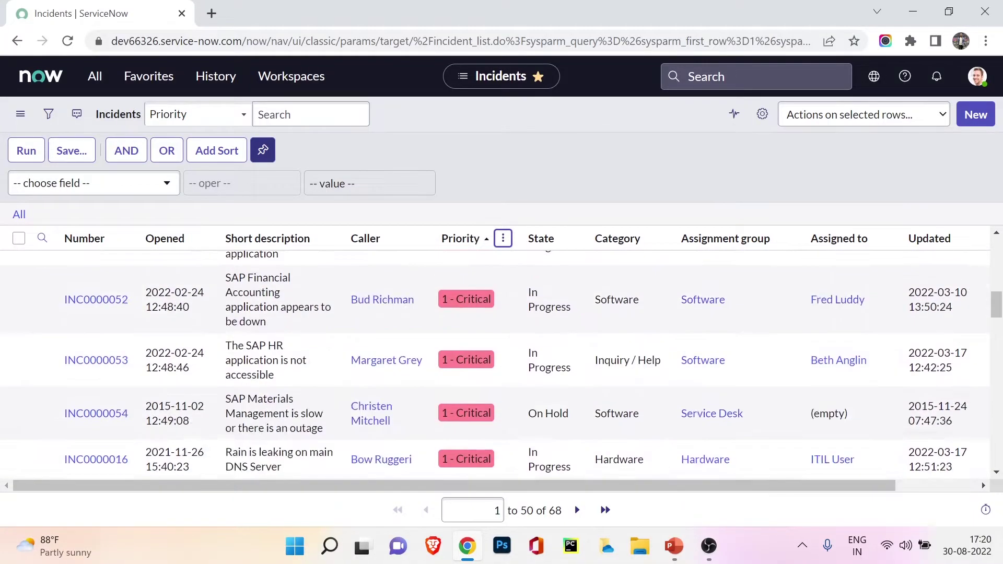
{"action": "scroll", "coordinate": [496, 366], "scroll_direction": "up", "scroll_amount": 1}
{"action": "scroll", "coordinate": [496, 366], "scroll_direction": "down", "scroll_amount": 5}
{"action": "scroll", "coordinate": [496, 365], "scroll_direction": "up", "scroll_amount": 15}
{"action": "scroll", "coordinate": [496, 366], "scroll_direction": "up", "scroll_amount": 1}
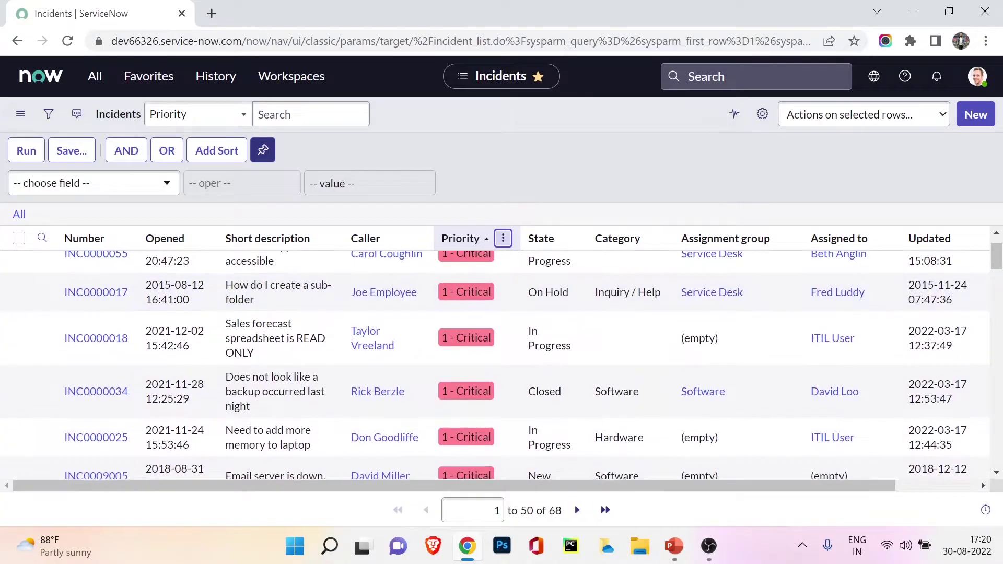
{"action": "key", "text": "shift+F10"}
{"action": "key", "text": "Down"}
{"action": "key", "text": "Escape"}
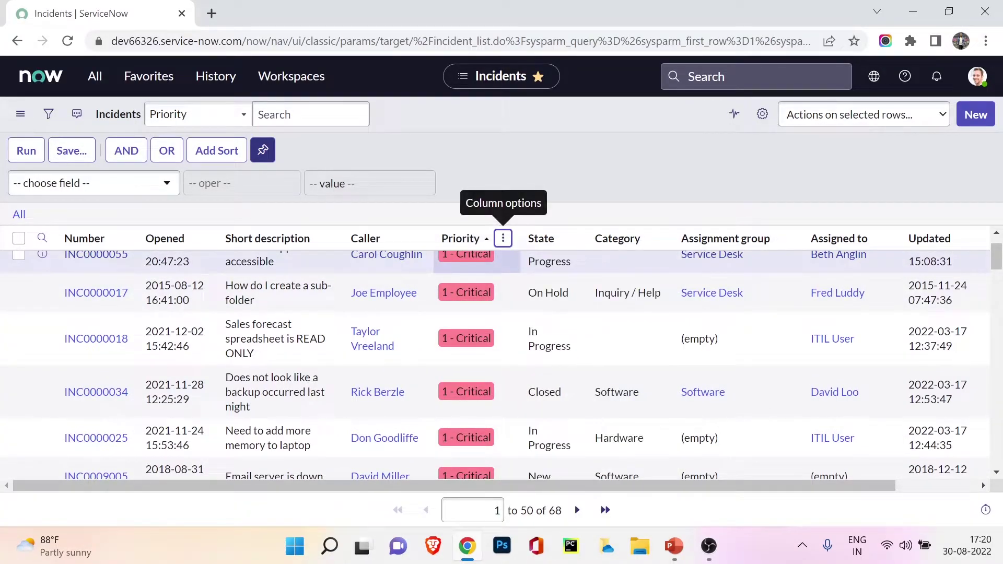
Step: Sort the incident list by Priority from z to a
{"action": "key", "text": "shift+F10"}
{"action": "key", "text": "Down"}
{"action": "key", "text": "Return"}
{"action": "scroll", "coordinate": [496, 366], "scroll_direction": "up", "scroll_amount": 1}
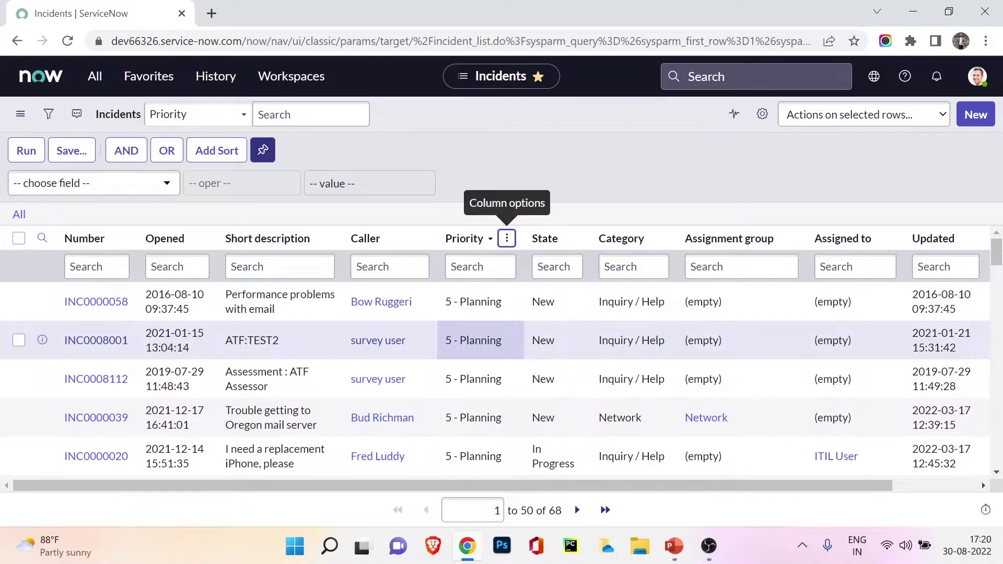
Step: Review the Priority column's options, including Show Visual Task Board and the sort commands
{"action": "key", "text": "shift+F10"}
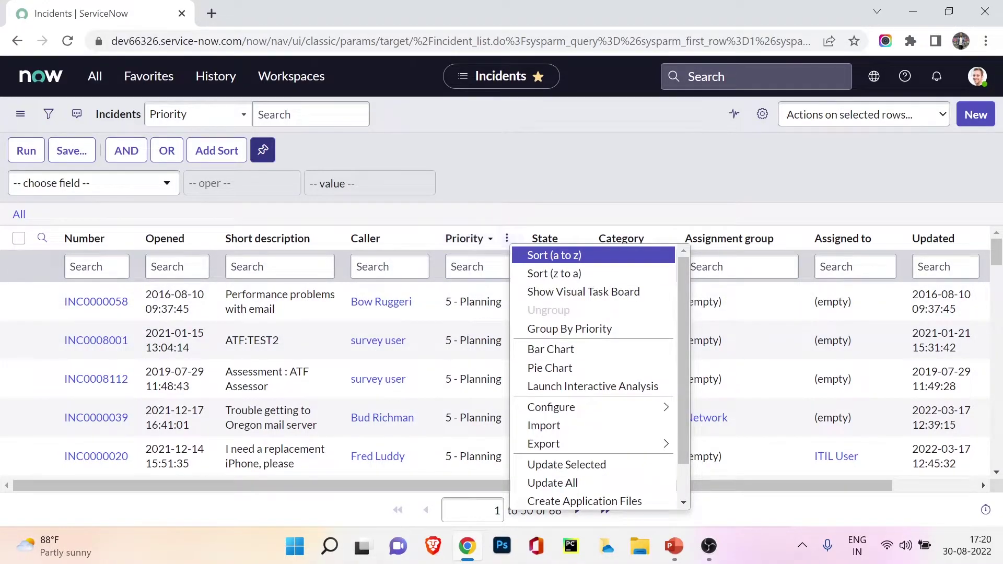
{"action": "key", "text": "Escape"}
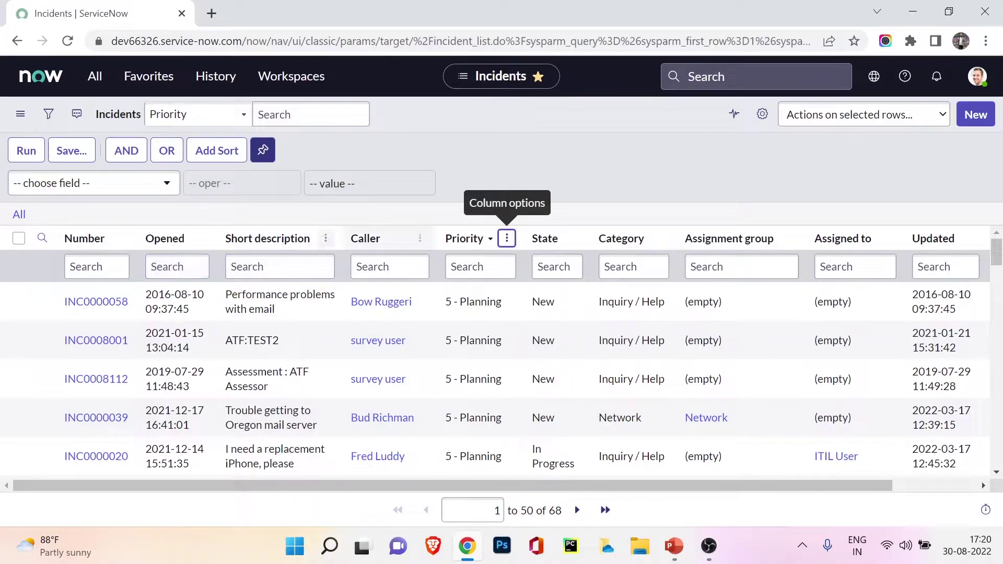
{"action": "key", "text": "shift+F10"}
{"action": "key", "text": "Down"}
{"action": "key", "text": "Down"}
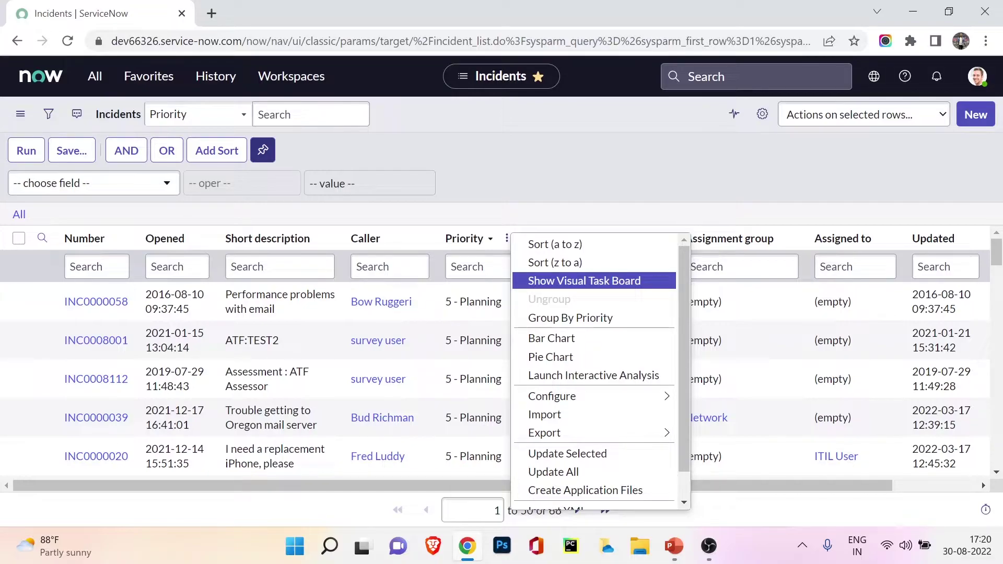
{"action": "key", "text": "Up"}
{"action": "key", "text": "Up"}
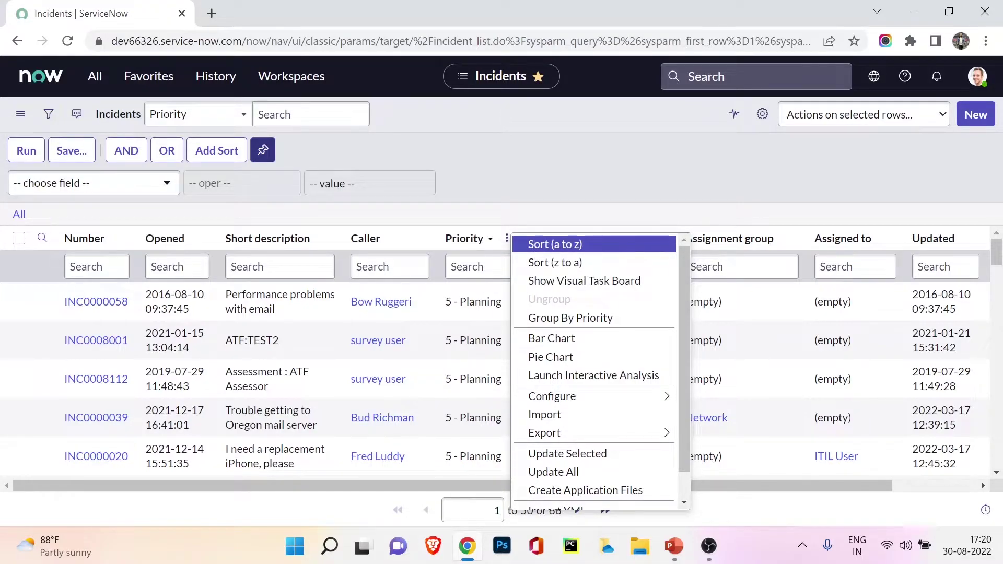
{"action": "key", "text": "Escape"}
Step: Look through the Group By fields offered in the incident list controls for comparison with the column options
{"action": "key", "text": "shift+Tab"}
{"action": "key", "text": "Return"}
{"action": "key", "text": "Down"}
{"action": "key", "text": "Down"}
{"action": "key", "text": "Right"}
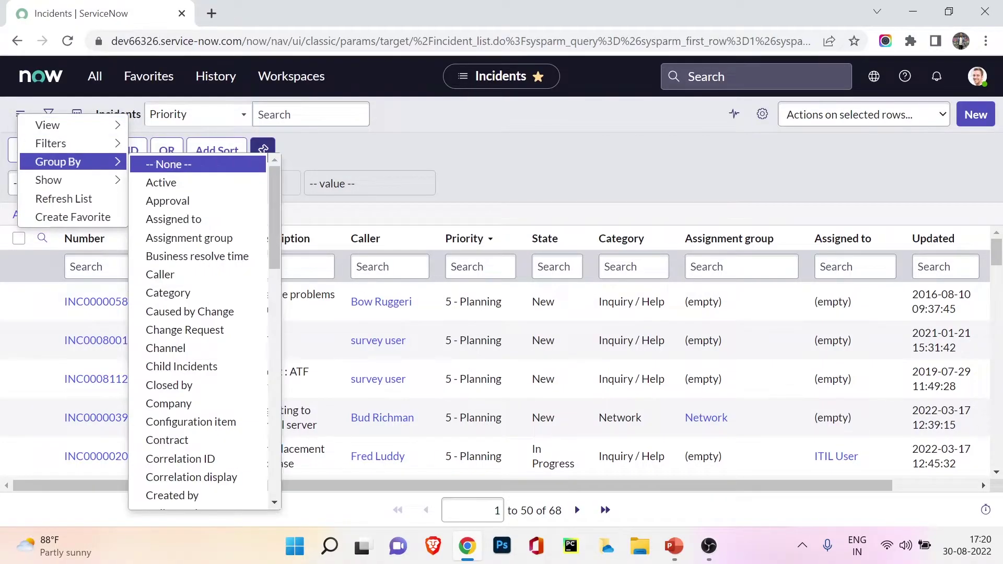
{"action": "key", "text": "Down"}
{"action": "key", "text": "Down"}
{"action": "key", "text": "Down"}
{"action": "key", "text": "Down"}
{"action": "key", "text": "Down"}
{"action": "key", "text": "Down"}
{"action": "key", "text": "Down"}
{"action": "key", "text": "Down"}
{"action": "key", "text": "Page_Down"}
{"action": "key", "text": "Page_Up"}
{"action": "key", "text": "Up"}
{"action": "key", "text": "Up"}
{"action": "key", "text": "Up"}
{"action": "key", "text": "Up"}
{"action": "key", "text": "Escape"}
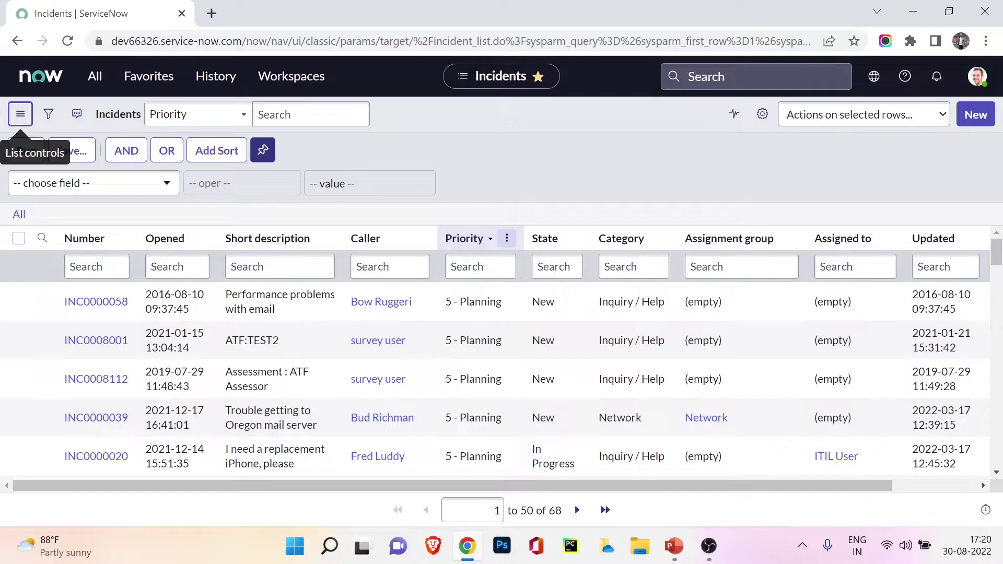
Step: Group the incident list by State and remove the grouping again
{"action": "key", "text": "Tab"}
{"action": "key", "text": "Return"}
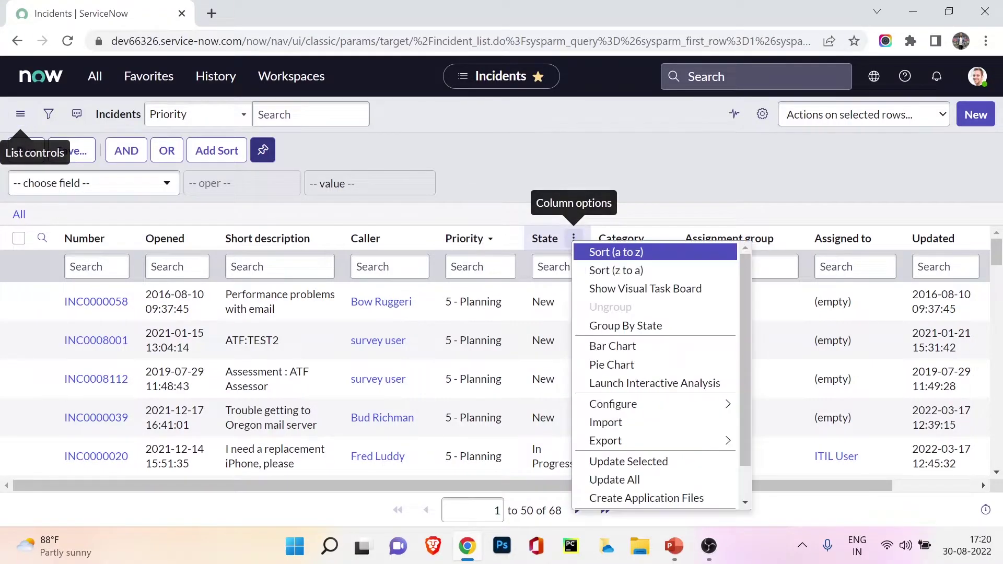
{"action": "key", "text": "Down"}
{"action": "key", "text": "Down"}
{"action": "key", "text": "Down"}
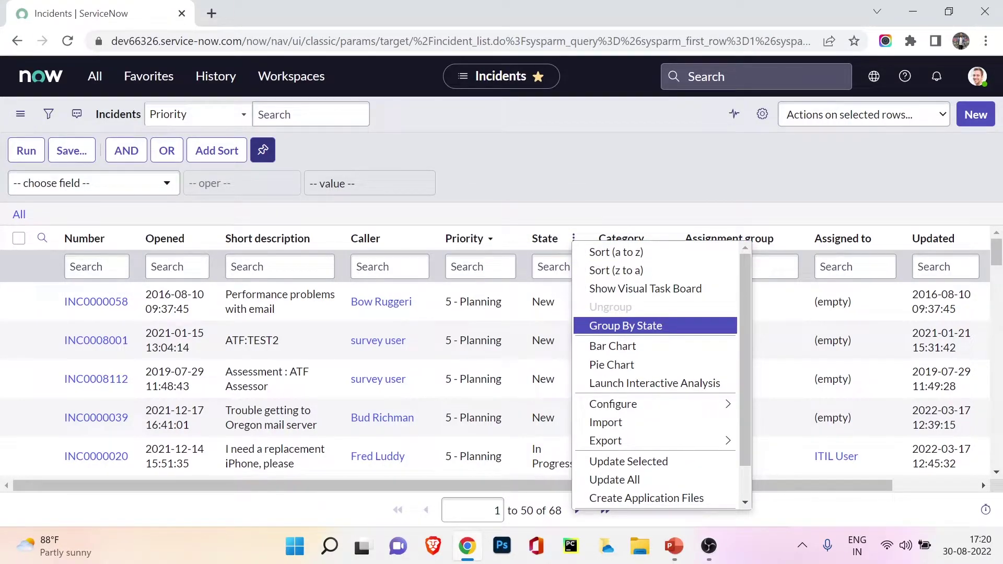
{"action": "key", "text": "Return"}
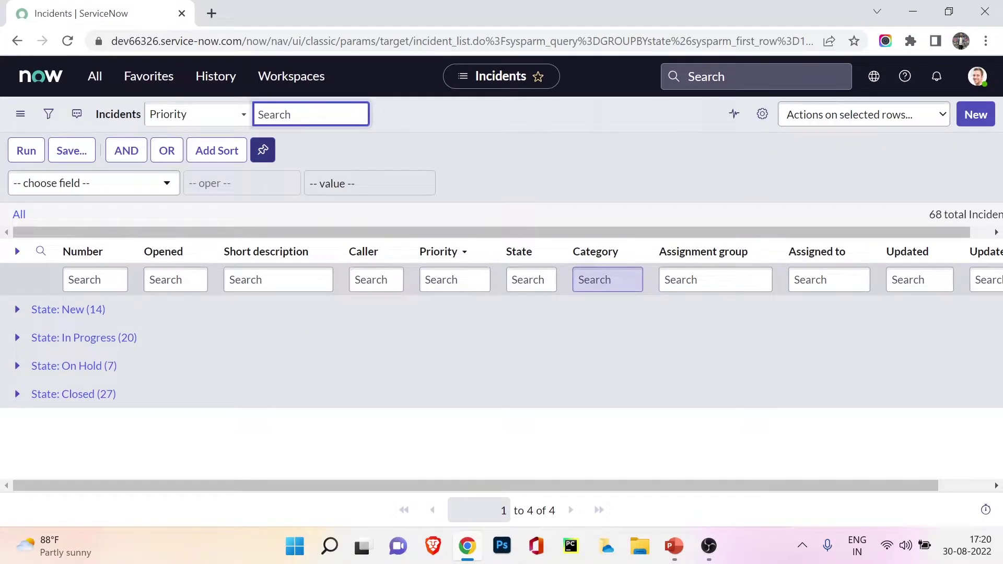
{"action": "left_click", "coordinate": [633, 251]}
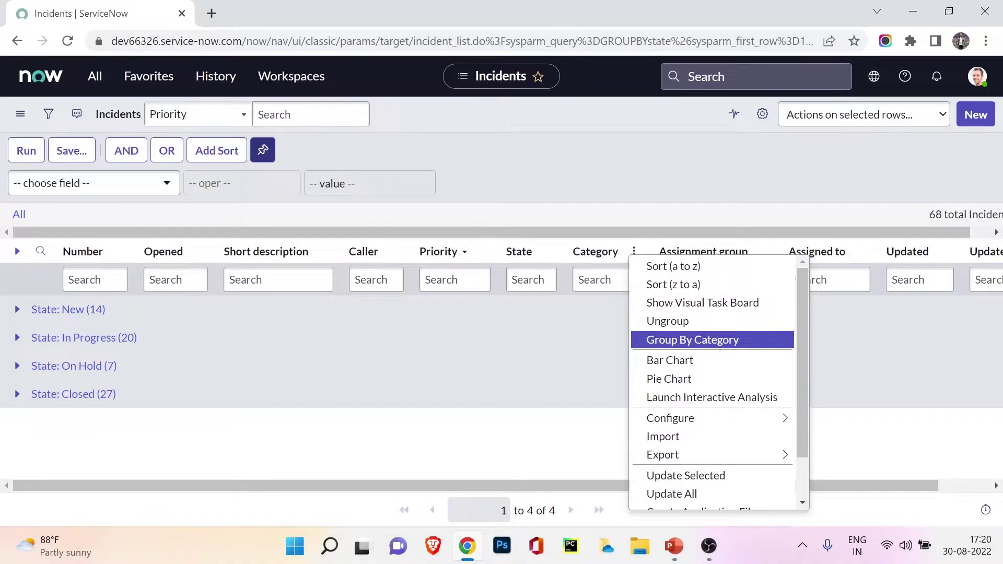
{"action": "left_click", "coordinate": [668, 321]}
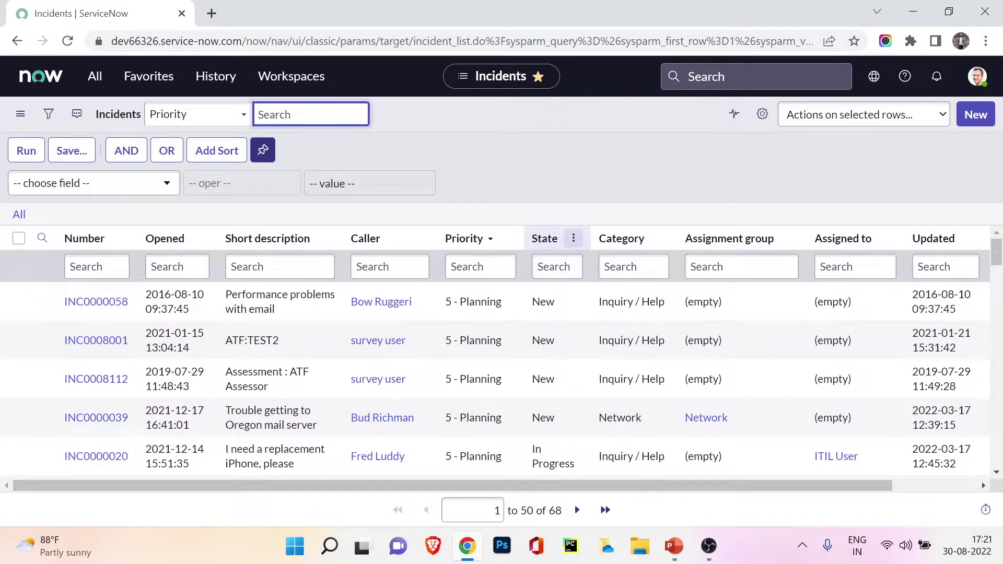
Step: Generate a bar chart of the incidents by State and review the report
{"action": "left_click", "coordinate": [573, 238]}
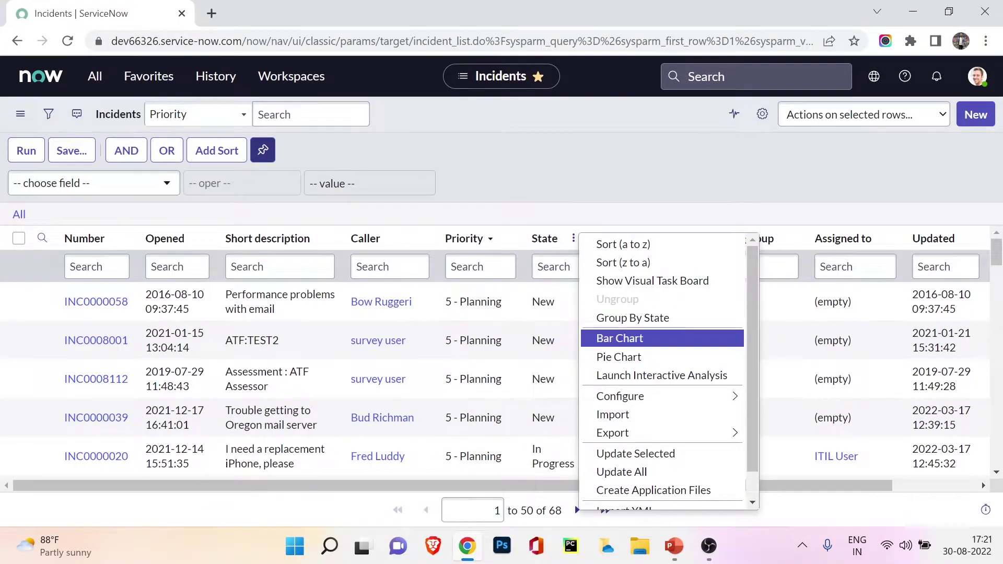
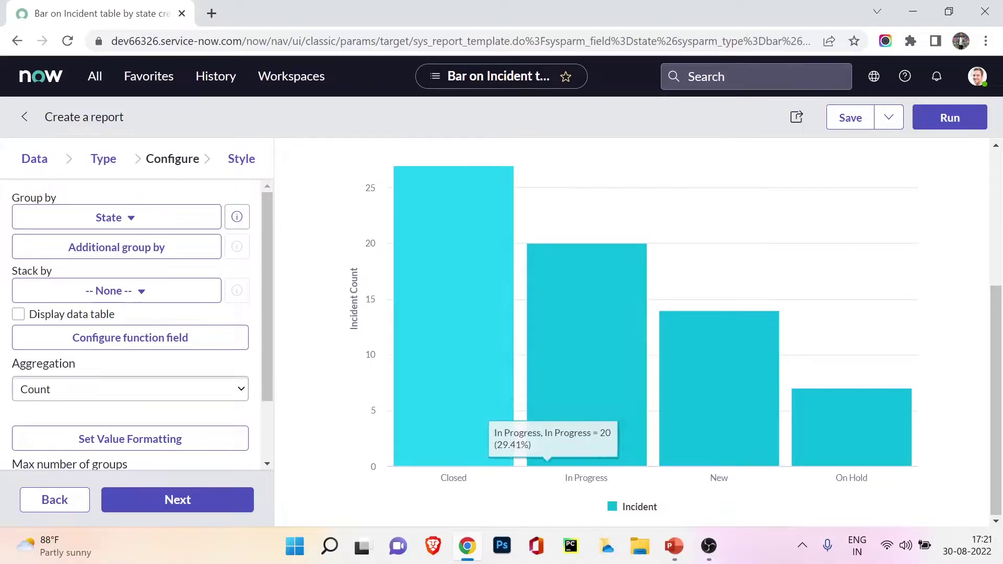
{"action": "scroll", "coordinate": [554, 449], "scroll_direction": "up", "scroll_amount": 5}
{"action": "scroll", "coordinate": [554, 366], "scroll_direction": "down", "scroll_amount": 3}
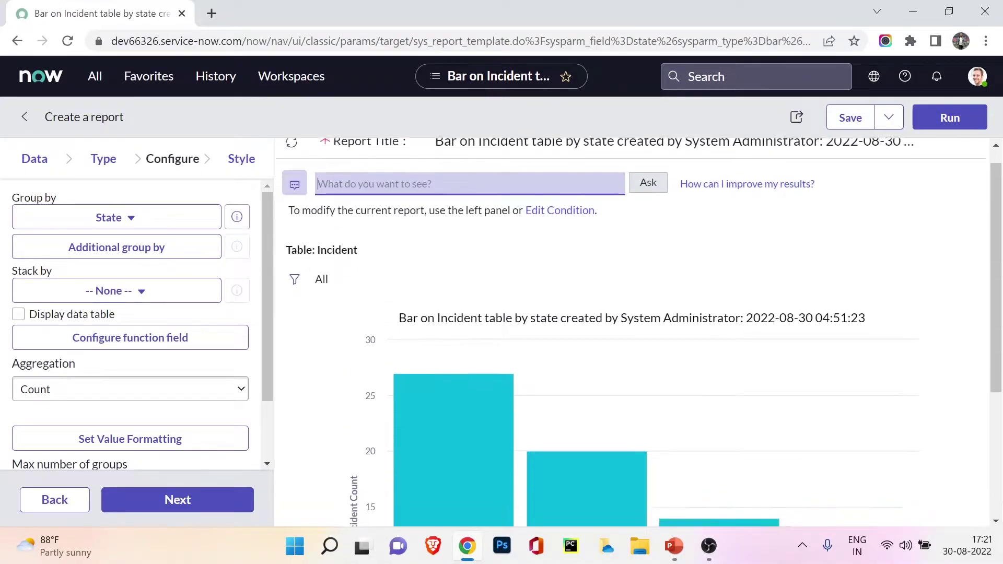
{"action": "scroll", "coordinate": [554, 366], "scroll_direction": "up", "scroll_amount": 3}
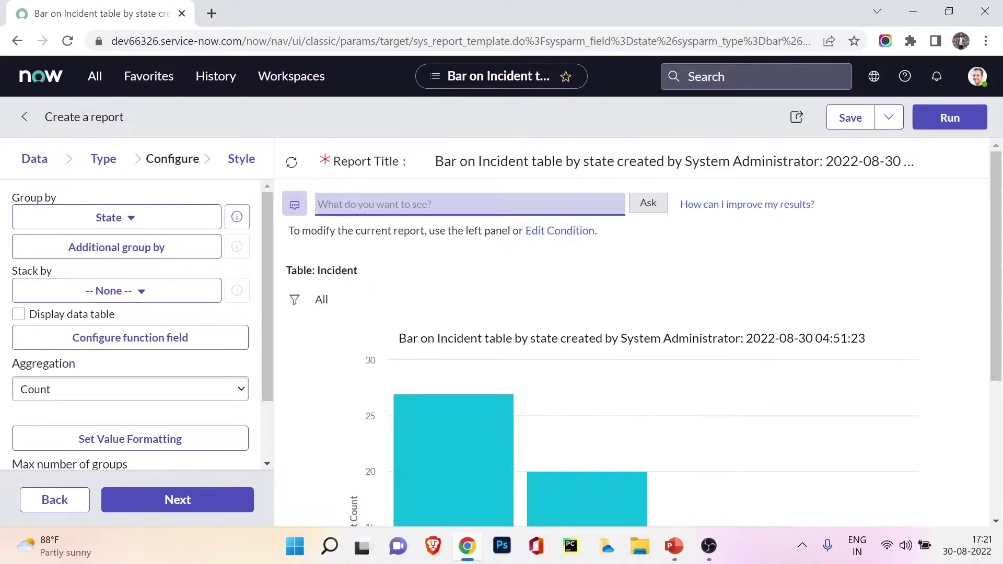
Step: Leave the bar chart report, discarding its unsaved changes, and return to the incident list
{"action": "left_click", "coordinate": [24, 116]}
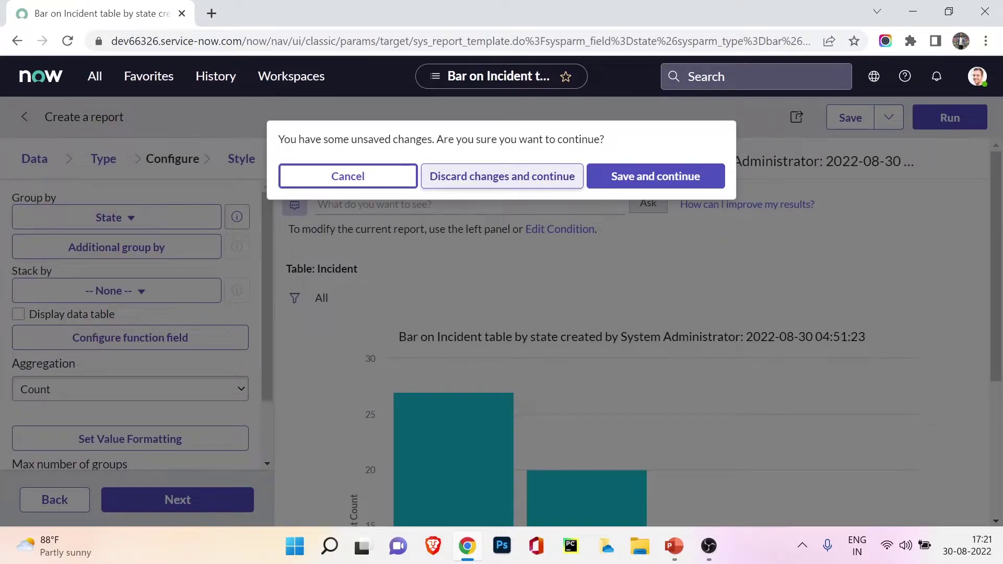
{"action": "key", "text": "Tab"}
{"action": "key", "text": "Return"}
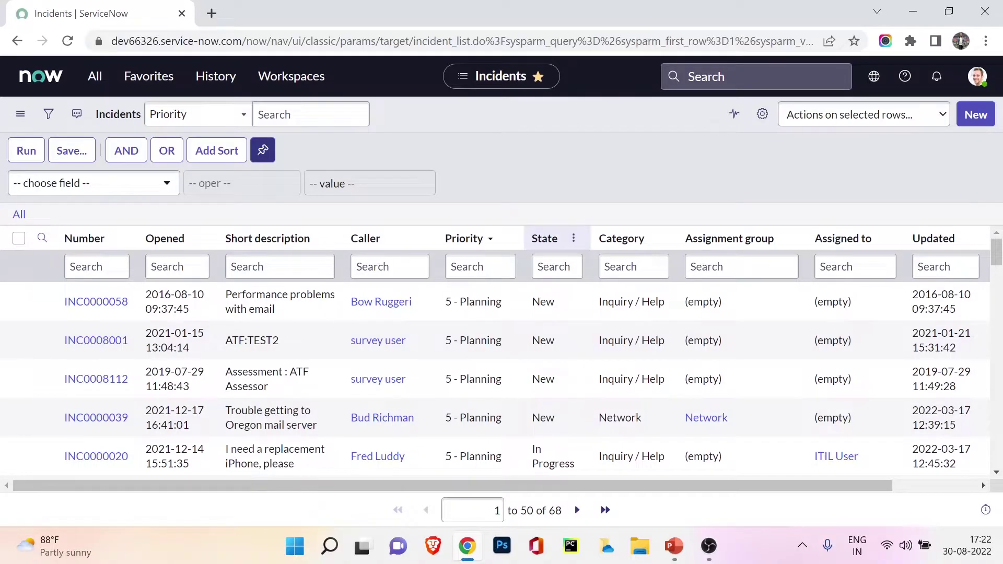
Step: Launch Interactive Analysis for the State column and examine its charts, grouped incident list and available filters
{"action": "left_click", "coordinate": [573, 238]}
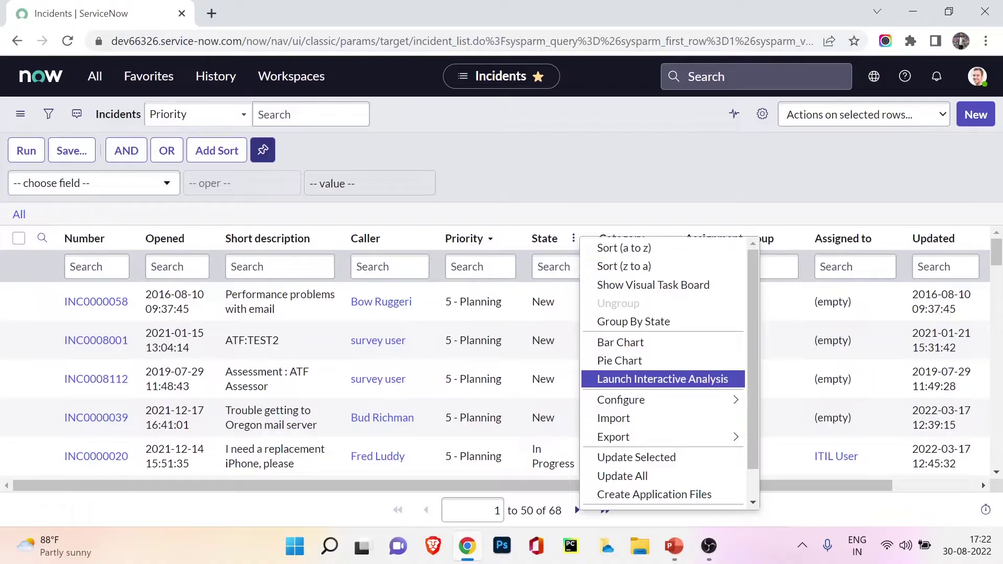
{"action": "left_click", "coordinate": [662, 379]}
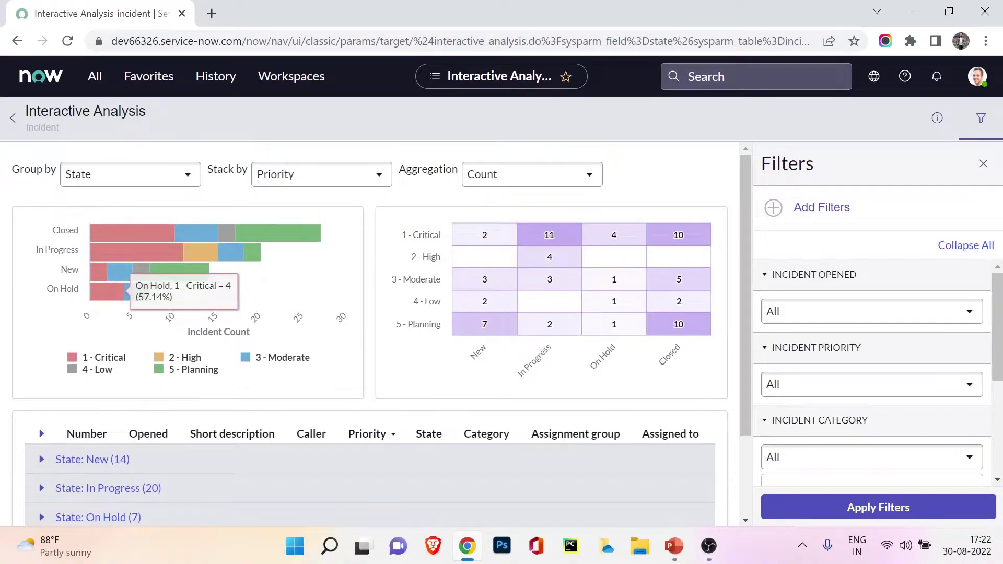
{"action": "scroll", "coordinate": [128, 290], "scroll_direction": "down", "scroll_amount": 2}
{"action": "scroll", "coordinate": [128, 290], "scroll_direction": "up", "scroll_amount": 2}
{"action": "scroll", "coordinate": [128, 290], "scroll_direction": "down", "scroll_amount": 2}
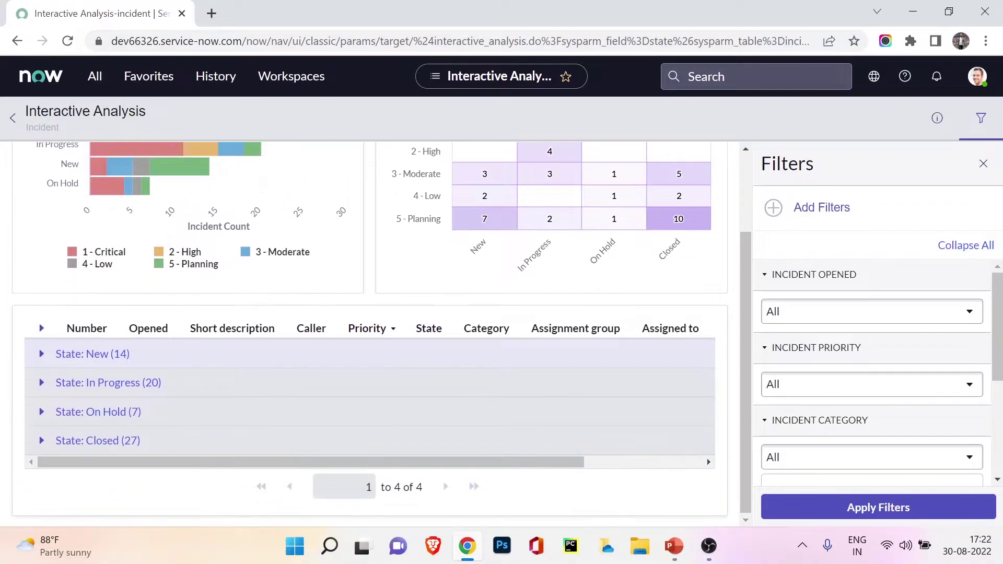
{"action": "scroll", "coordinate": [128, 289], "scroll_direction": "up", "scroll_amount": 2}
{"action": "scroll", "coordinate": [872, 376], "scroll_direction": "down", "scroll_amount": 3}
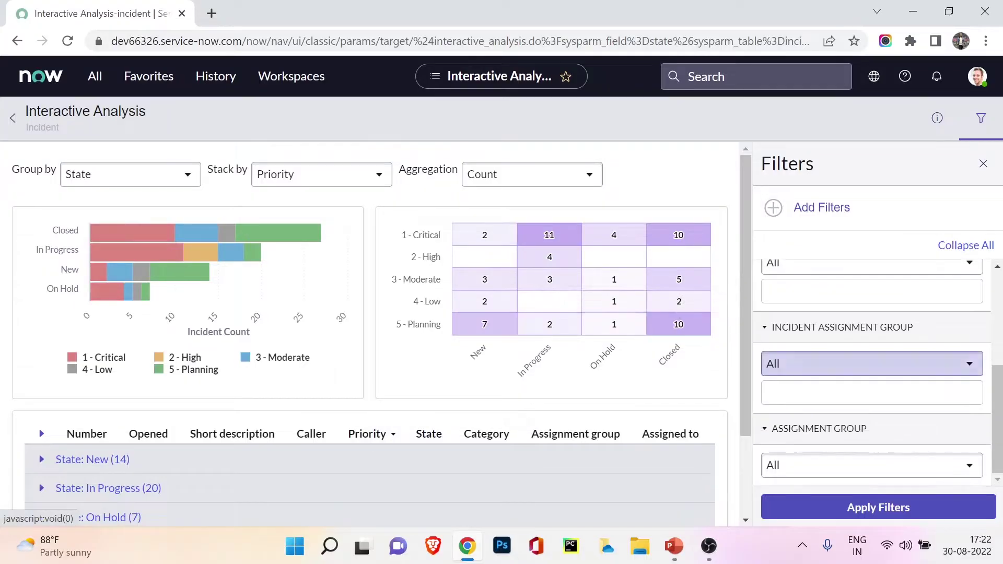
{"action": "scroll", "coordinate": [871, 373], "scroll_direction": "up", "scroll_amount": 3}
{"action": "scroll", "coordinate": [871, 373], "scroll_direction": "down", "scroll_amount": 3}
{"action": "scroll", "coordinate": [871, 363], "scroll_direction": "up", "scroll_amount": 3}
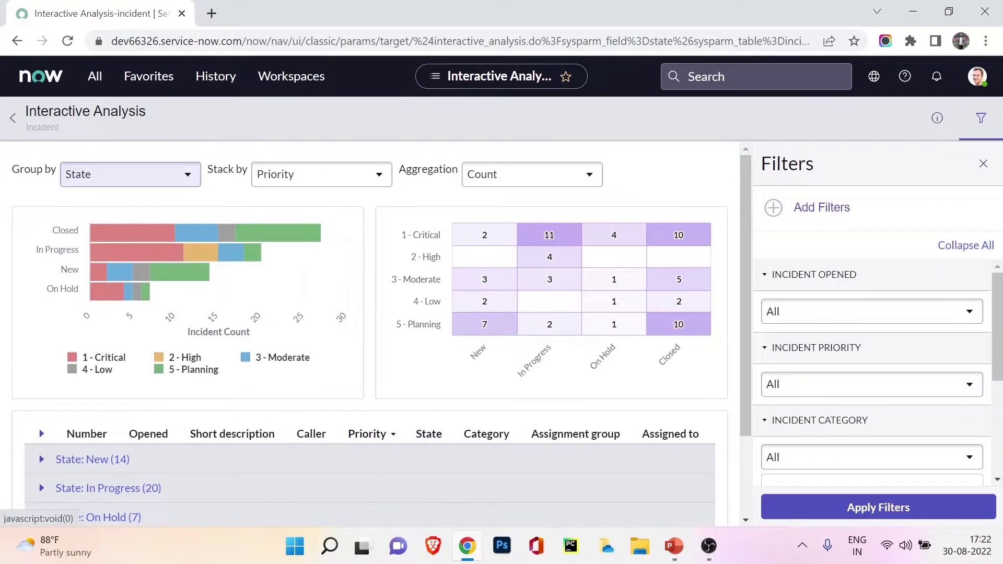
Step: Change the interactive analysis grouping to Assignment group
{"action": "left_click", "coordinate": [125, 174]}
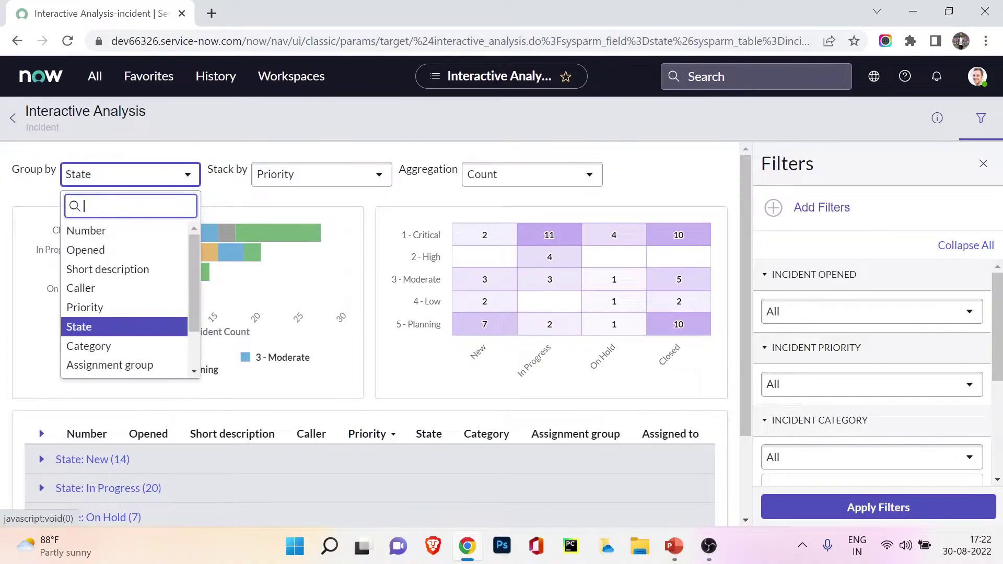
{"action": "key", "text": "Down"}
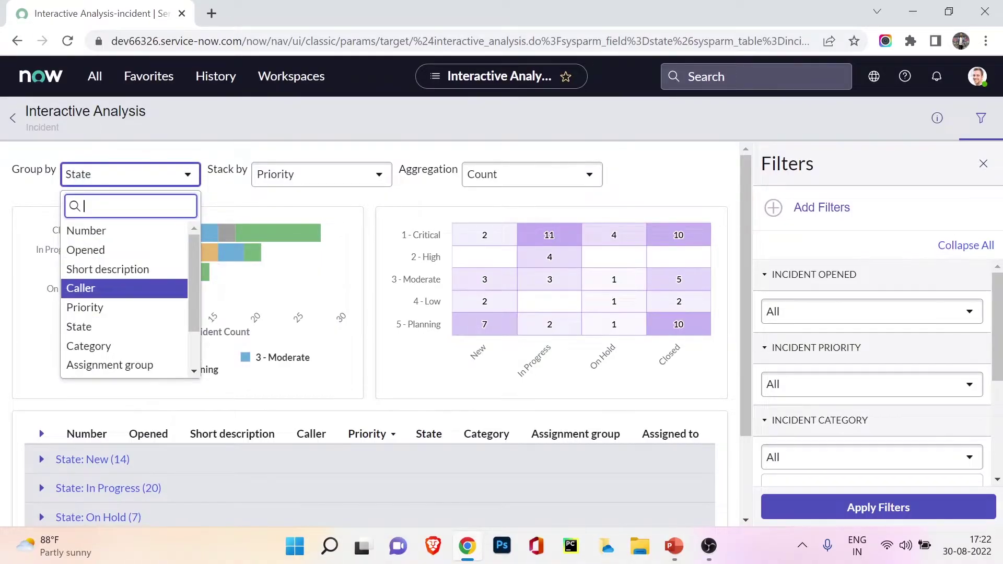
{"action": "key", "text": "Down"}
{"action": "key", "text": "Down"}
{"action": "key", "text": "Down"}
{"action": "key", "text": "Down"}
{"action": "key", "text": "Down"}
{"action": "key", "text": "Down"}
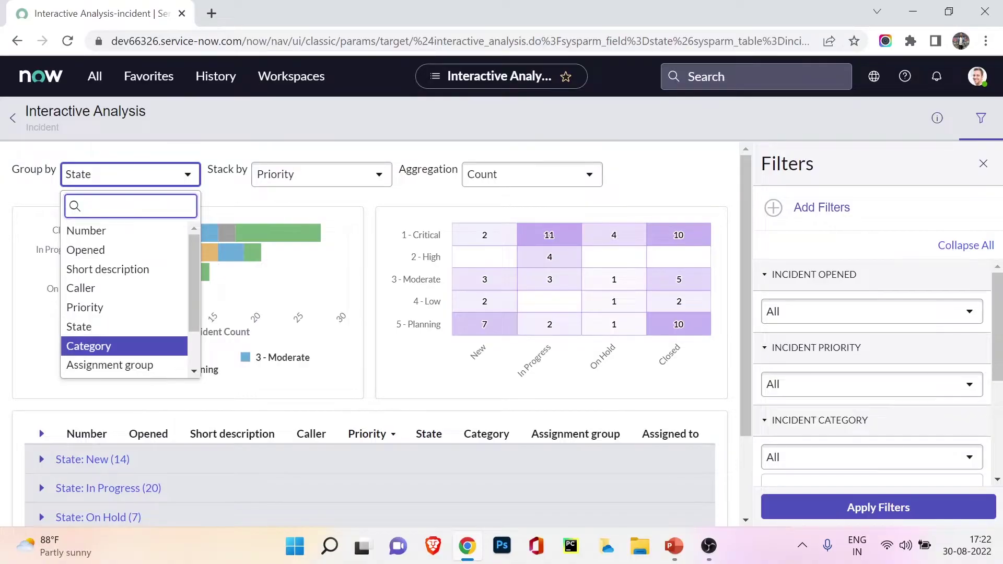
{"action": "key", "text": "Up"}
{"action": "key", "text": "Up"}
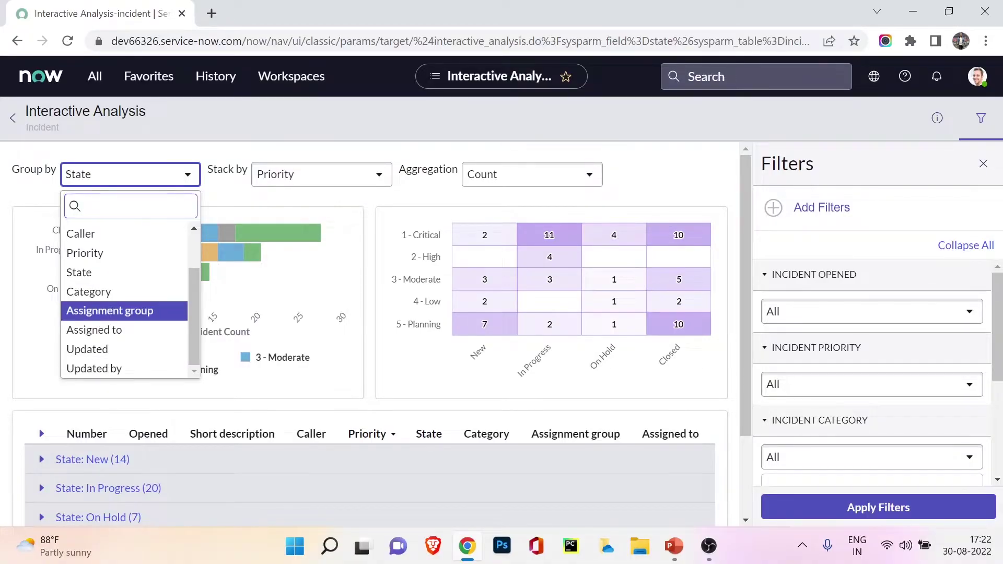
{"action": "key", "text": "Return"}
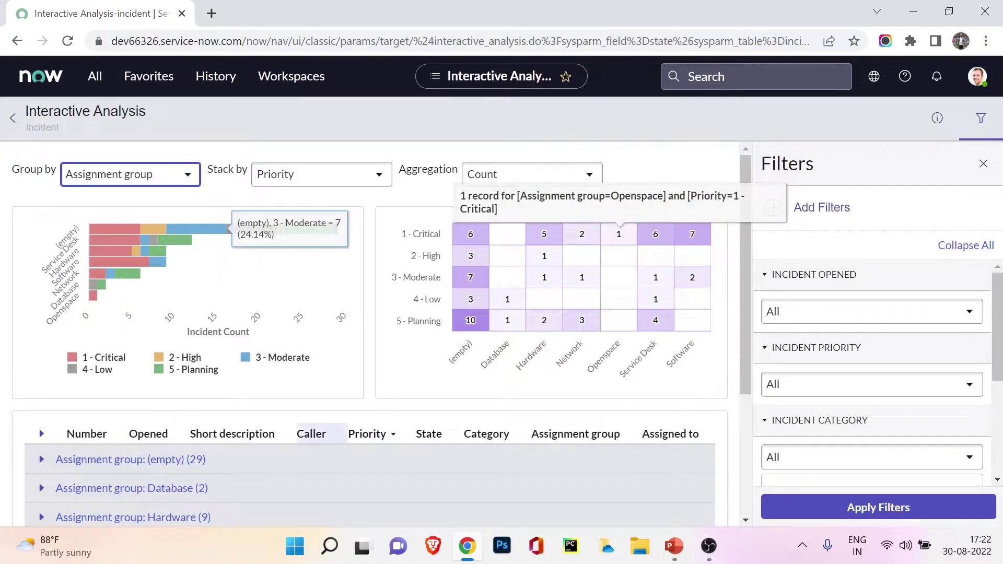
Step: Review the charts and incident groups by assignment group, and return to the incident list
{"action": "scroll", "coordinate": [261, 230], "scroll_direction": "down", "scroll_amount": 2}
{"action": "scroll", "coordinate": [366, 335], "scroll_direction": "down", "scroll_amount": 2}
{"action": "scroll", "coordinate": [365, 335], "scroll_direction": "up", "scroll_amount": 3}
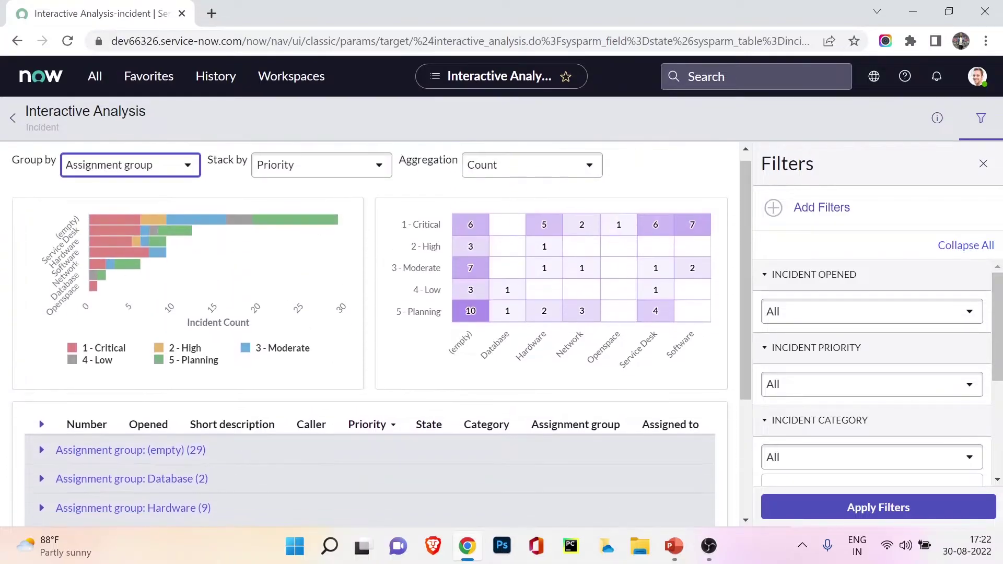
{"action": "scroll", "coordinate": [366, 335], "scroll_direction": "down", "scroll_amount": 3}
{"action": "scroll", "coordinate": [157, 366], "scroll_direction": "up", "scroll_amount": 3}
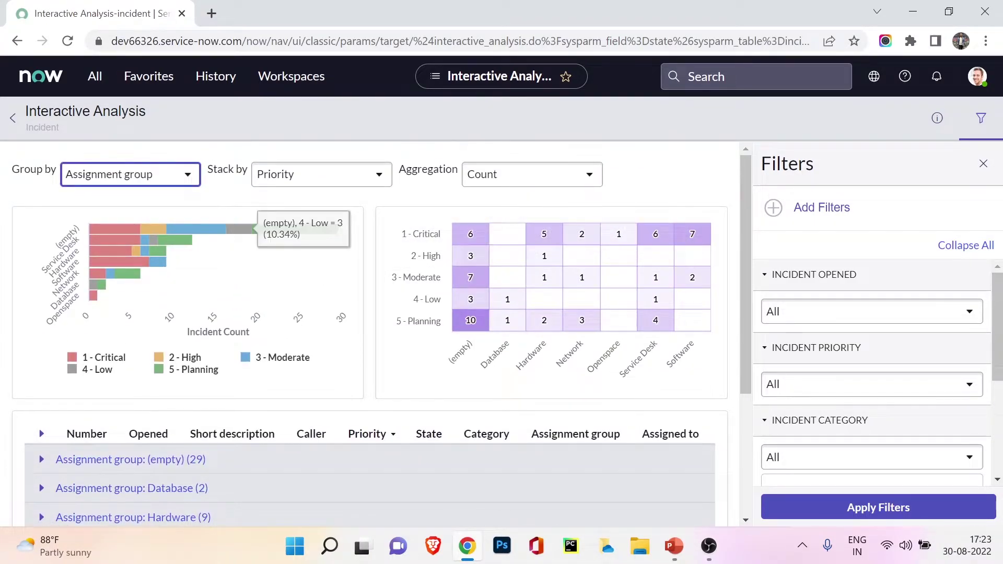
{"action": "left_click", "coordinate": [13, 119]}
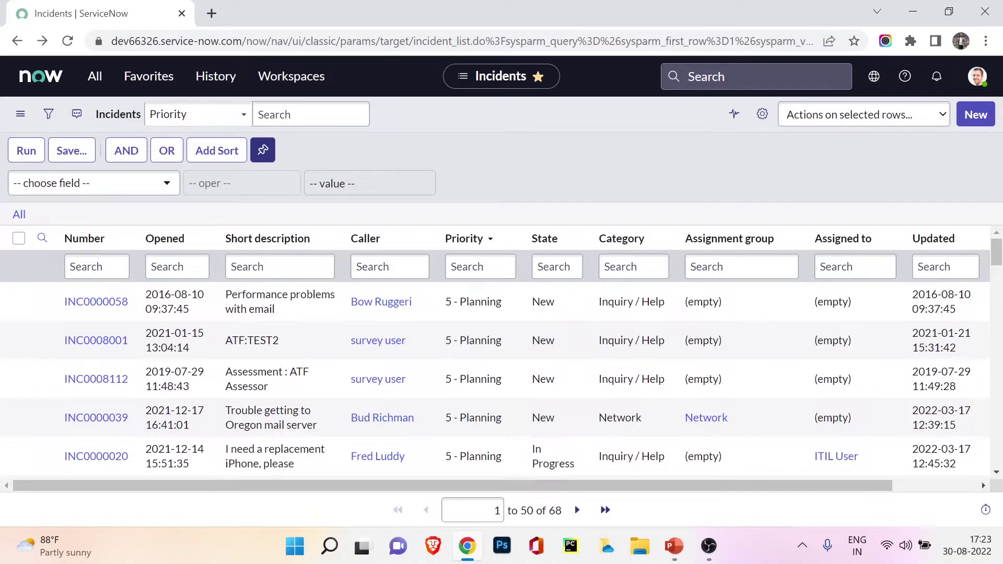
Step: Review the Category column options and try Update Selected with no incidents selected
{"action": "left_click", "coordinate": [660, 238]}
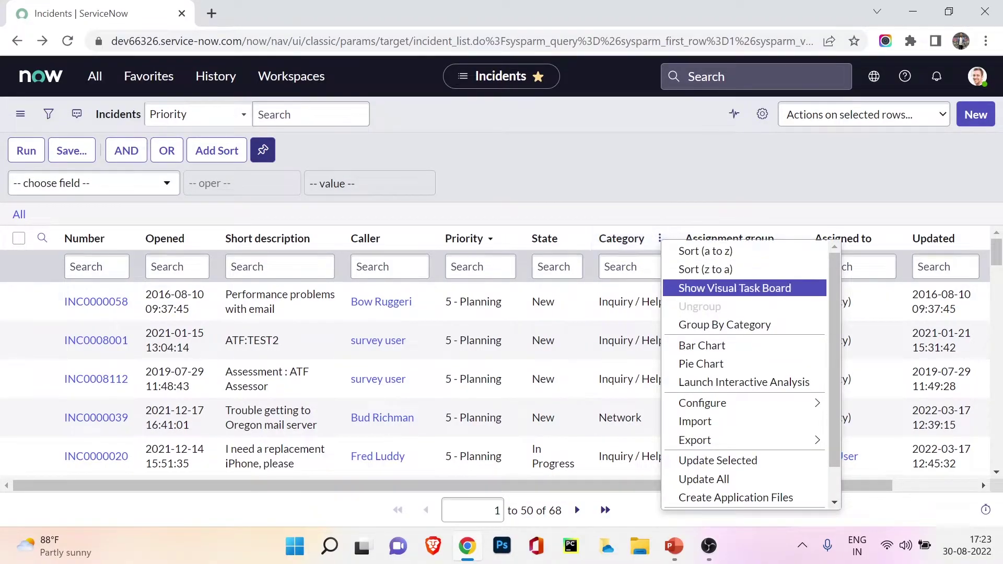
{"action": "left_click", "coordinate": [703, 402]}
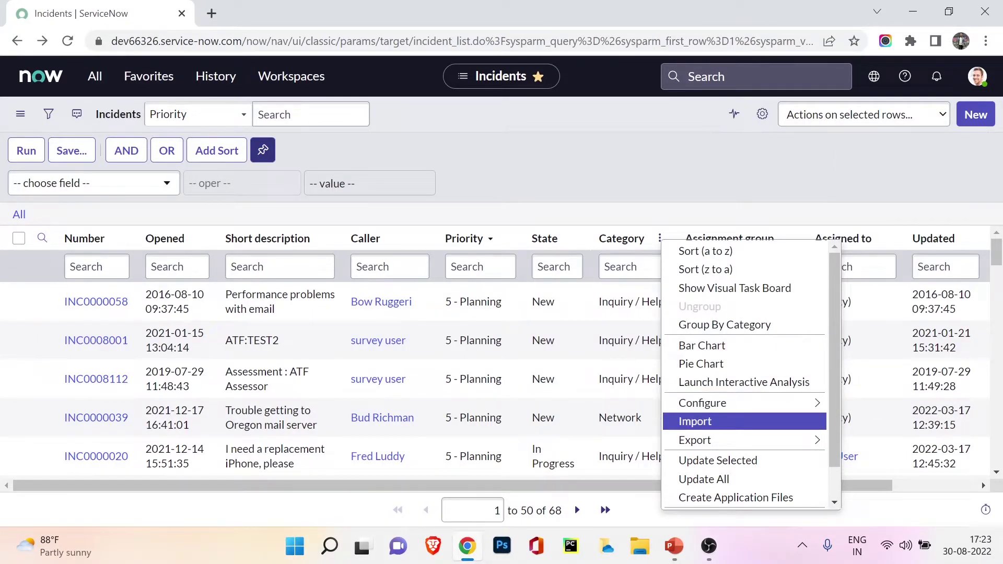
{"action": "mouse_move", "coordinate": [741, 440]}
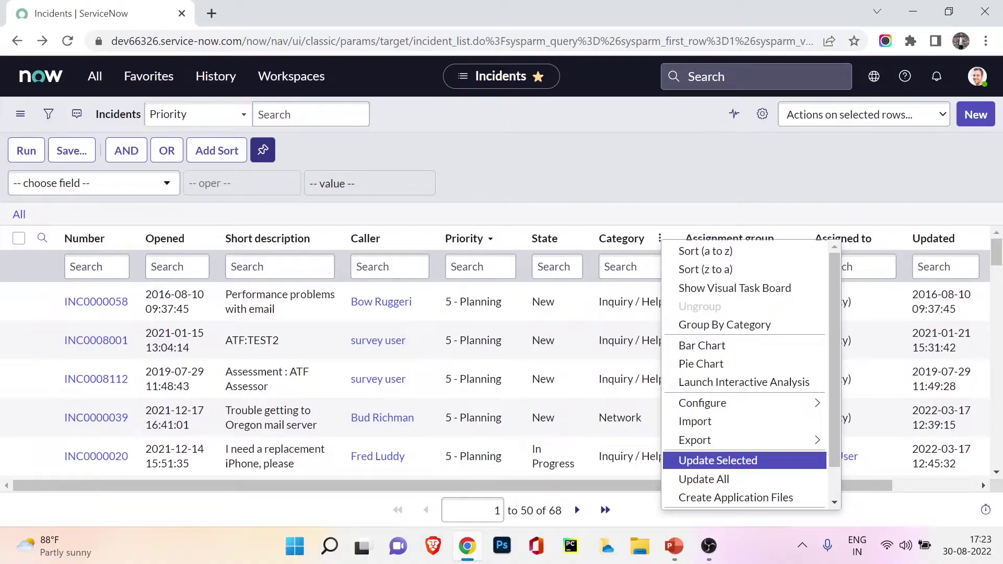
{"action": "key", "text": "Return"}
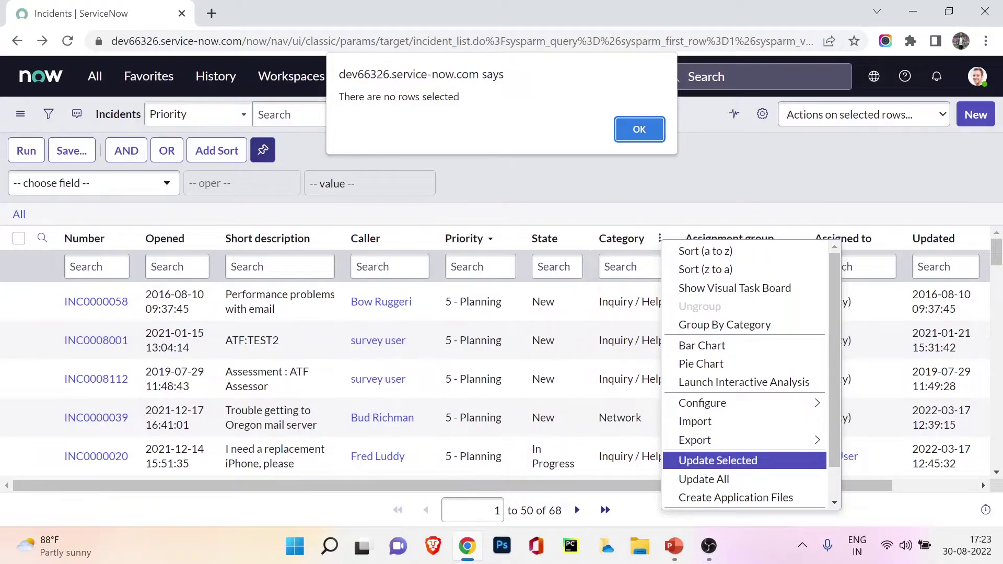
{"action": "key", "text": "Return"}
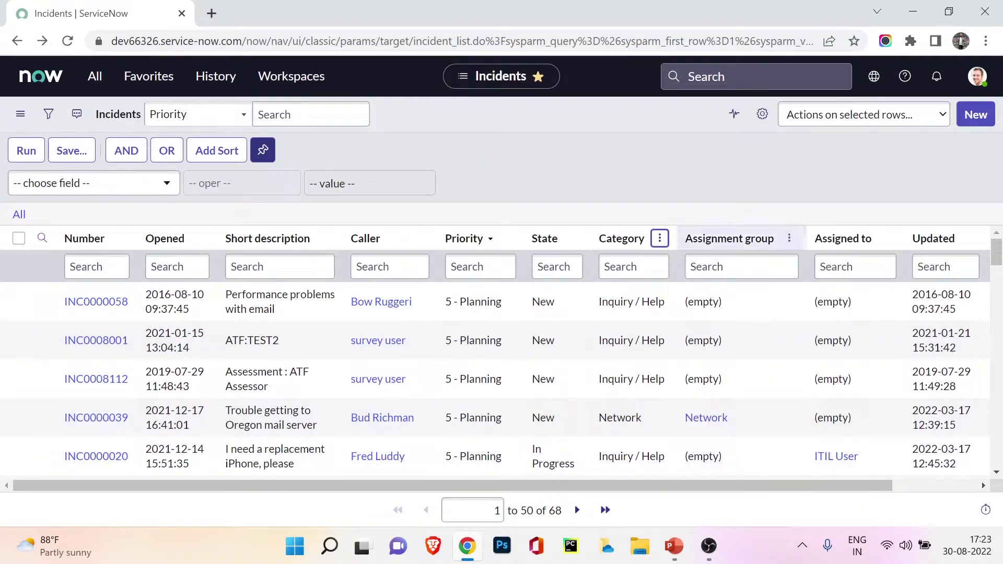
Step: Show the XML of the incident list using the Category column options
{"action": "key", "text": "Return"}
{"action": "key", "text": "Down"}
{"action": "key", "text": "Down"}
{"action": "key", "text": "Down"}
{"action": "key", "text": "Down"}
{"action": "key", "text": "Down"}
{"action": "key", "text": "Down"}
{"action": "key", "text": "Down"}
{"action": "key", "text": "Down"}
{"action": "key", "text": "Down"}
{"action": "key", "text": "Down"}
{"action": "key", "text": "Down"}
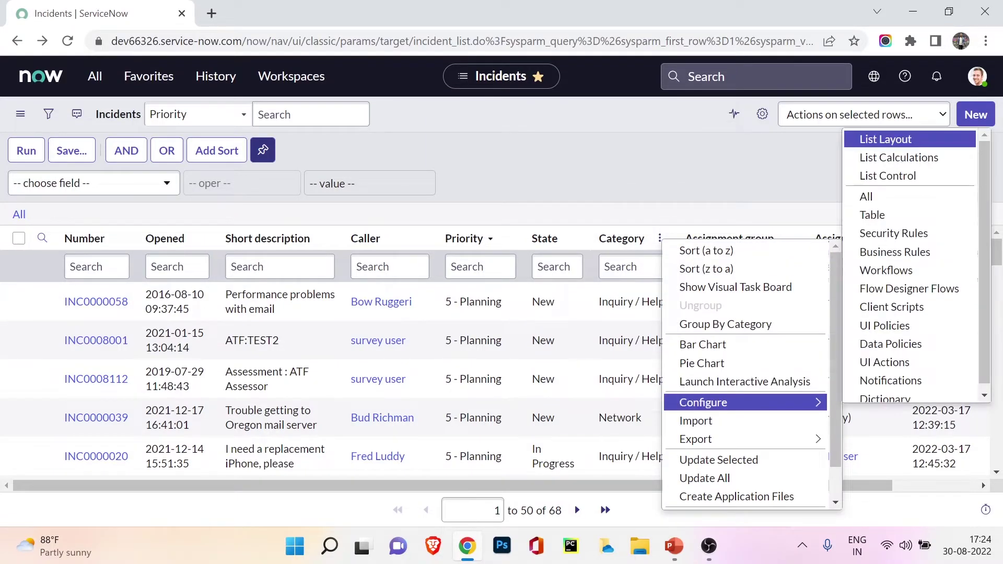
{"action": "key", "text": "Down"}
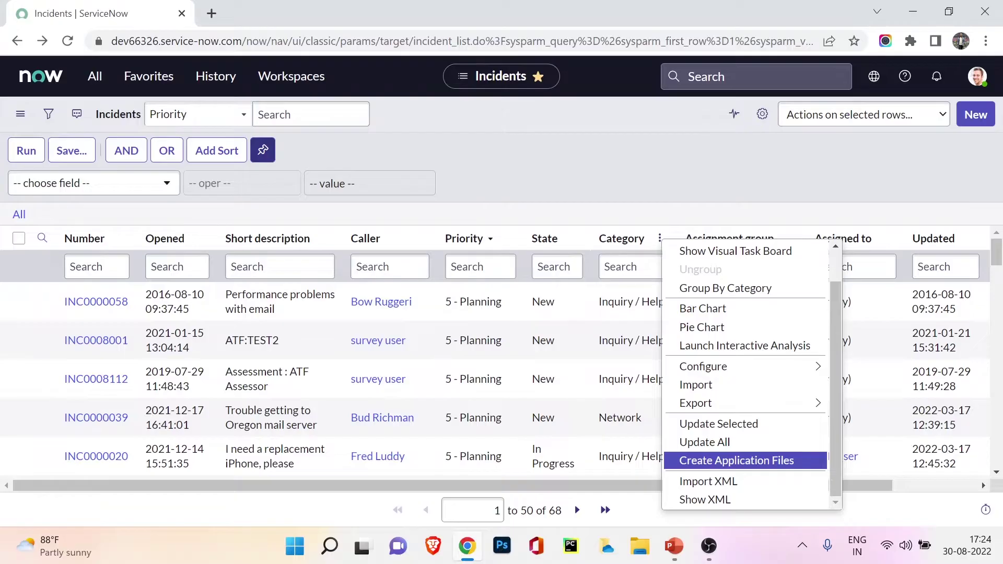
{"action": "key", "text": "Down"}
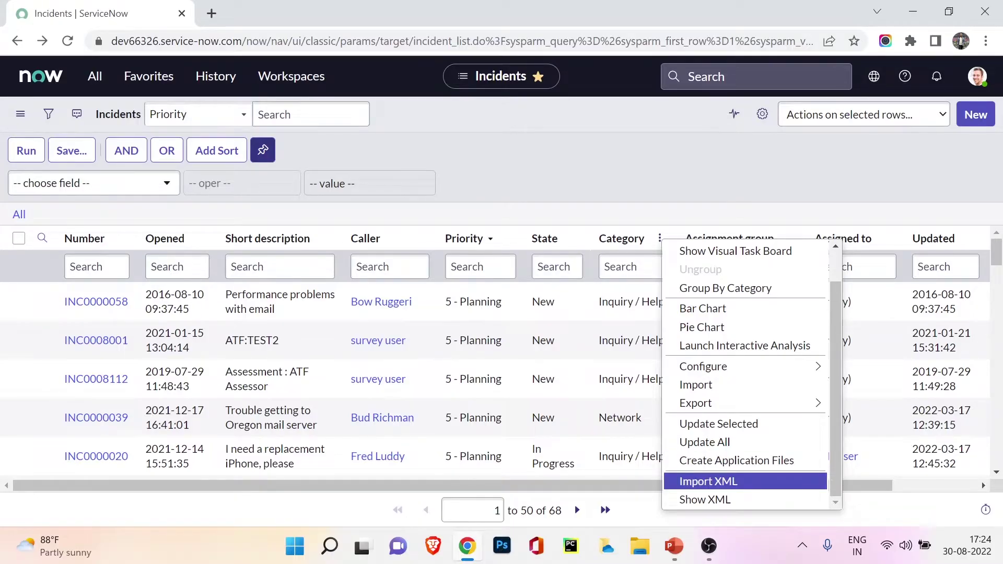
{"action": "key", "text": "Down"}
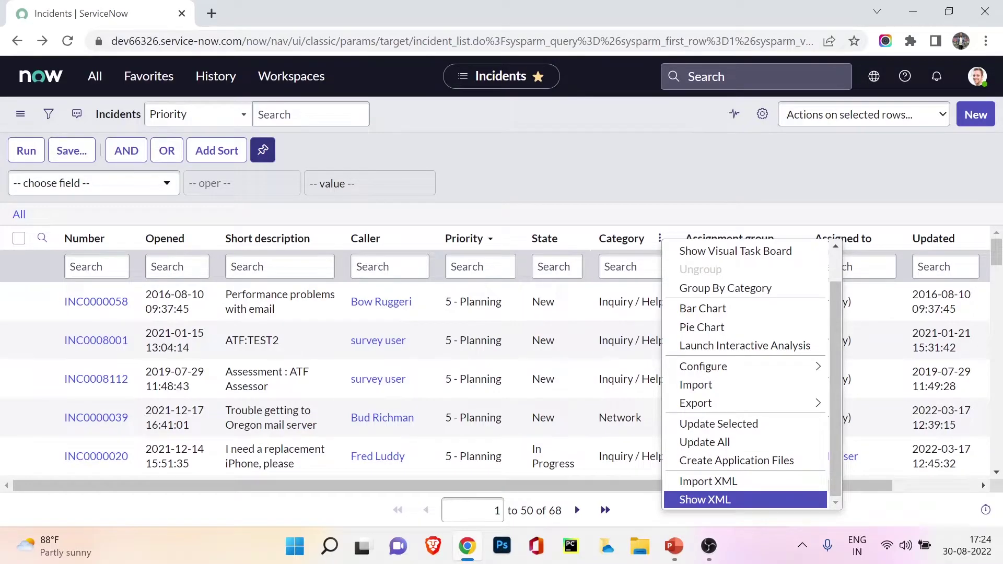
{"action": "key", "text": "Return"}
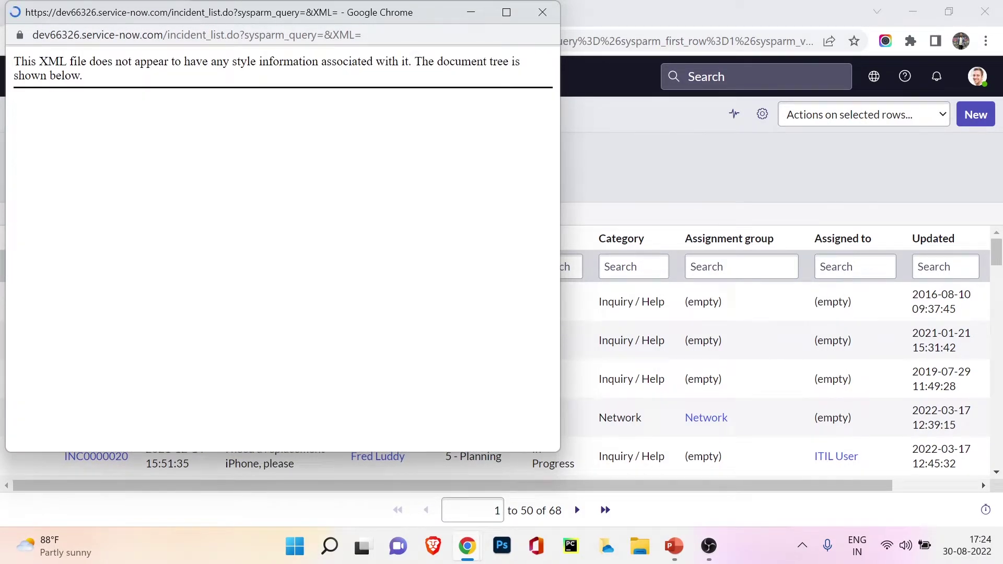
Step: Look through the incident records in the XML output and close its window
{"action": "scroll", "coordinate": [282, 248], "scroll_direction": "down", "scroll_amount": 5}
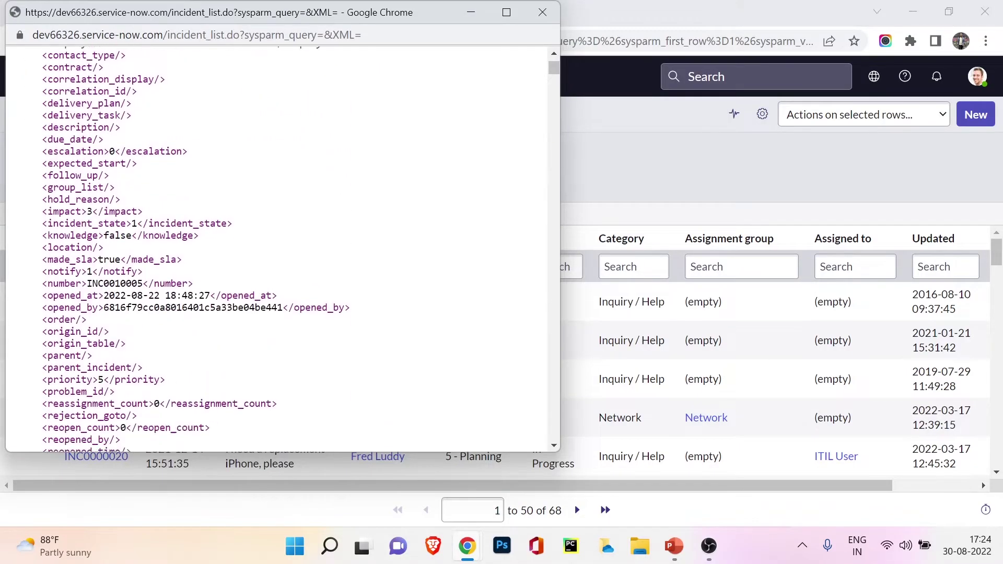
{"action": "scroll", "coordinate": [282, 248], "scroll_direction": "down", "scroll_amount": 20}
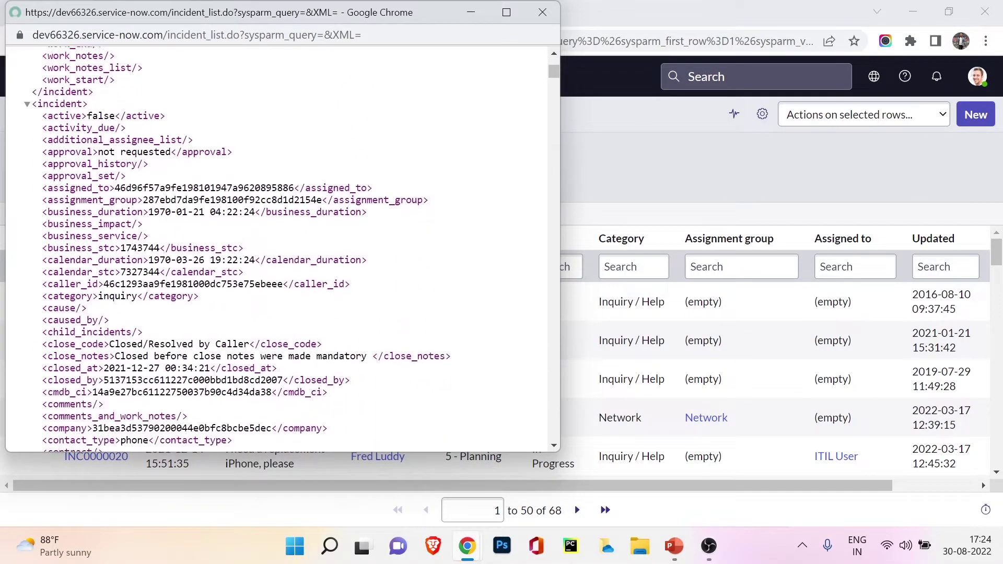
{"action": "scroll", "coordinate": [282, 248], "scroll_direction": "down", "scroll_amount": 10}
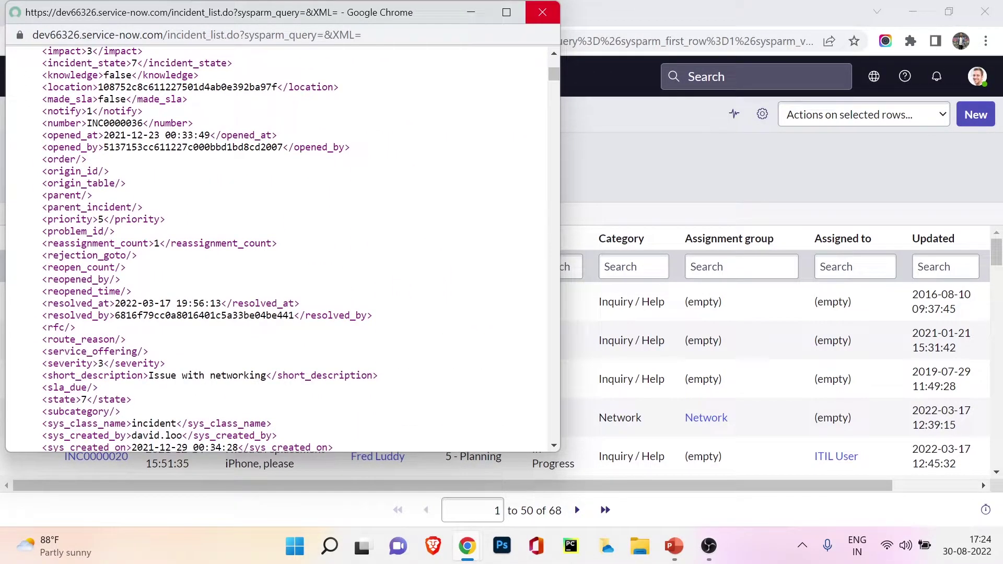
{"action": "left_click", "coordinate": [542, 12]}
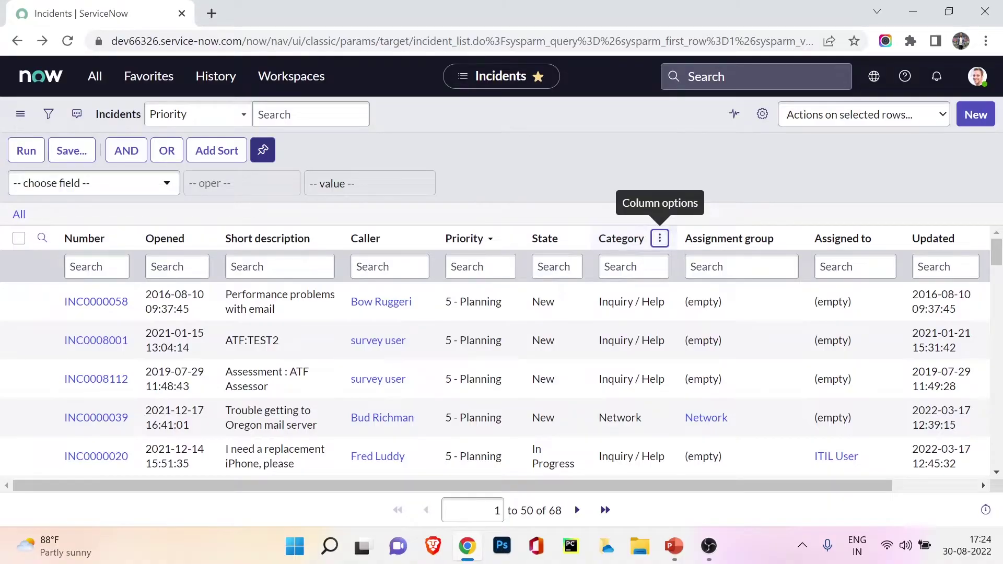
Step: Reload the unfiltered incident list through its All breadcrumb
{"action": "scroll", "coordinate": [557, 340], "scroll_direction": "down", "scroll_amount": 1}
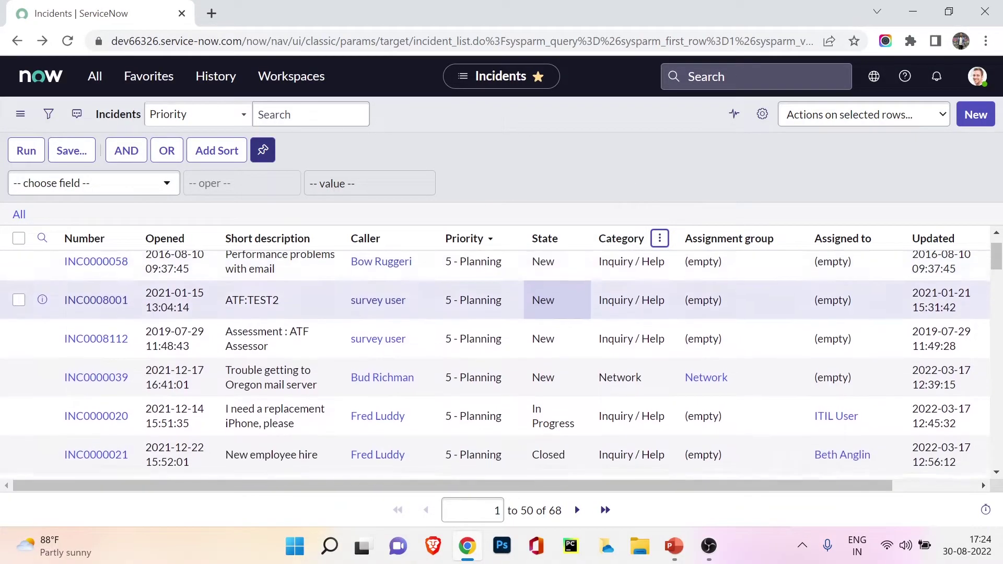
{"action": "scroll", "coordinate": [557, 340], "scroll_direction": "up", "scroll_amount": 1}
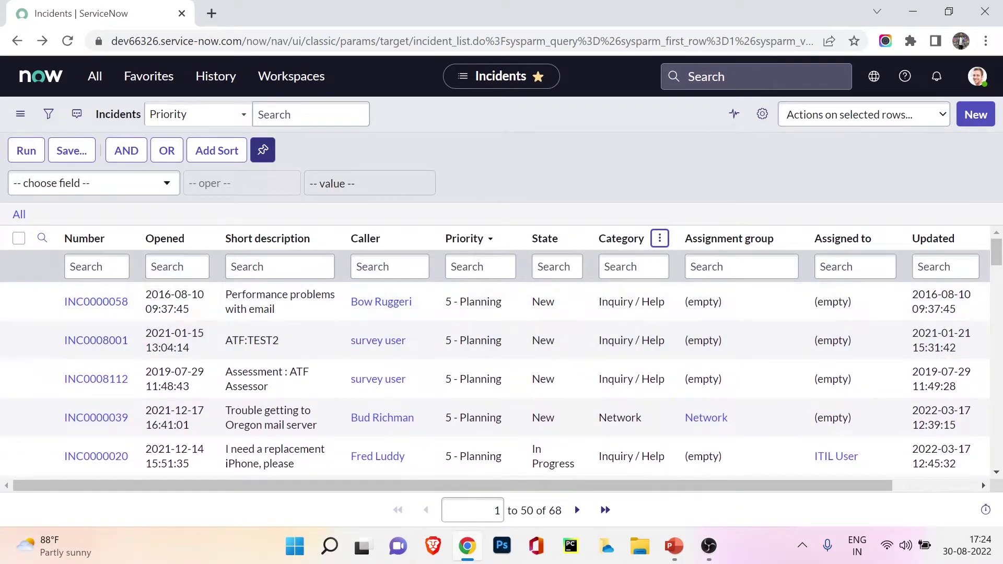
{"action": "left_click", "coordinate": [19, 214]}
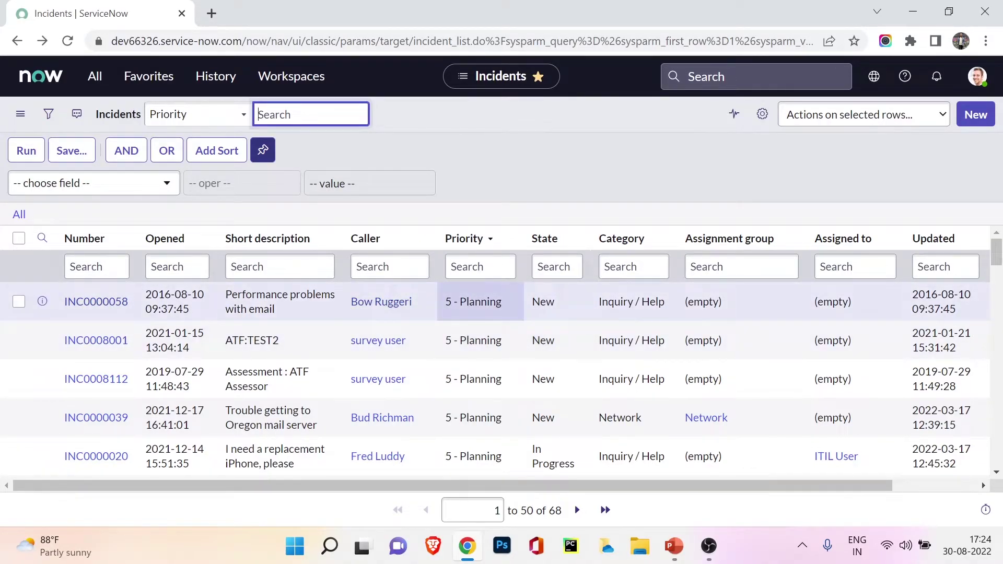
Step: Show only the incidents matching priority 5 - Planning using the priority cell's context options, and look through the filtered list
{"action": "right_click", "coordinate": [472, 302]}
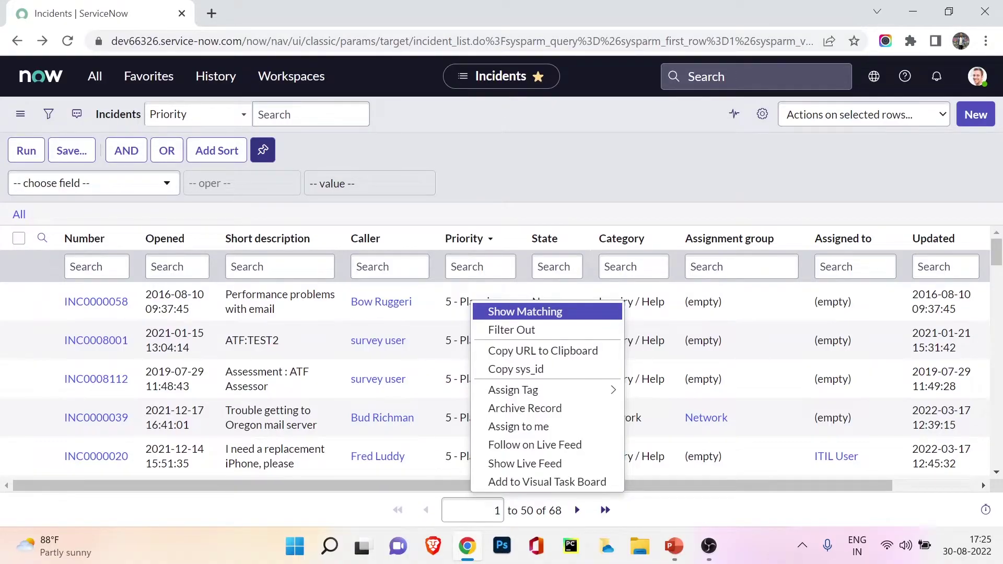
{"action": "left_click", "coordinate": [94, 183]}
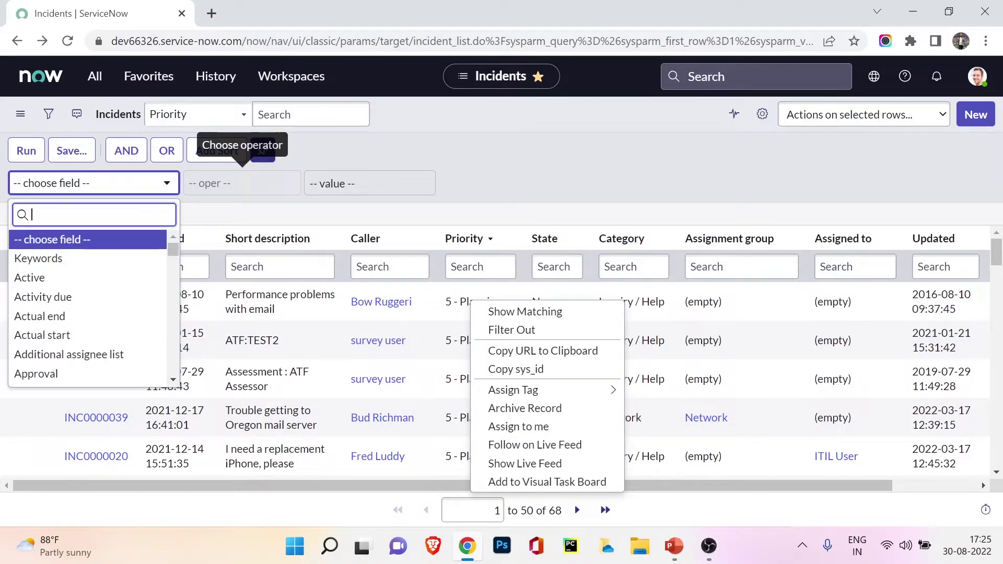
{"action": "key", "text": "Escape"}
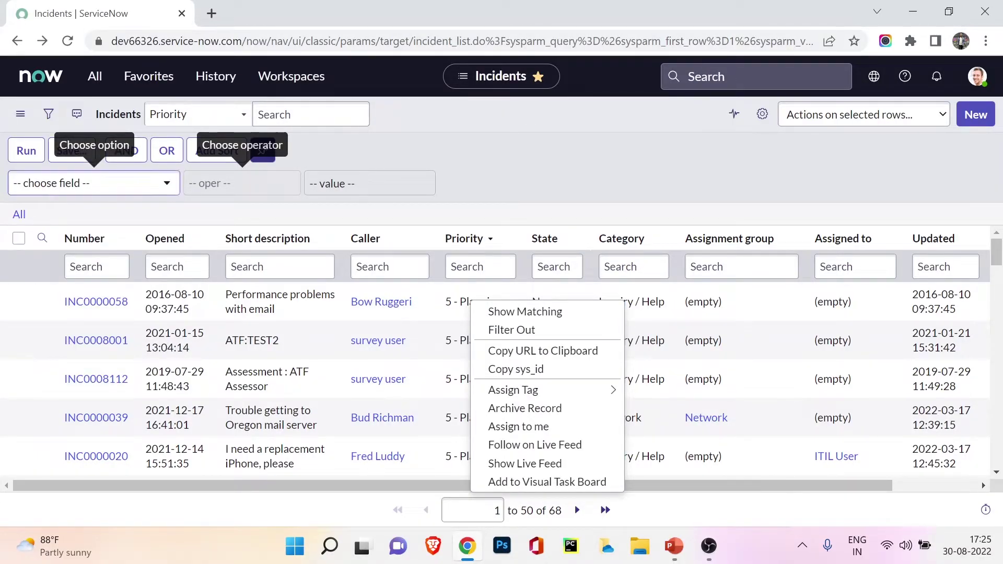
{"action": "key", "text": "Escape"}
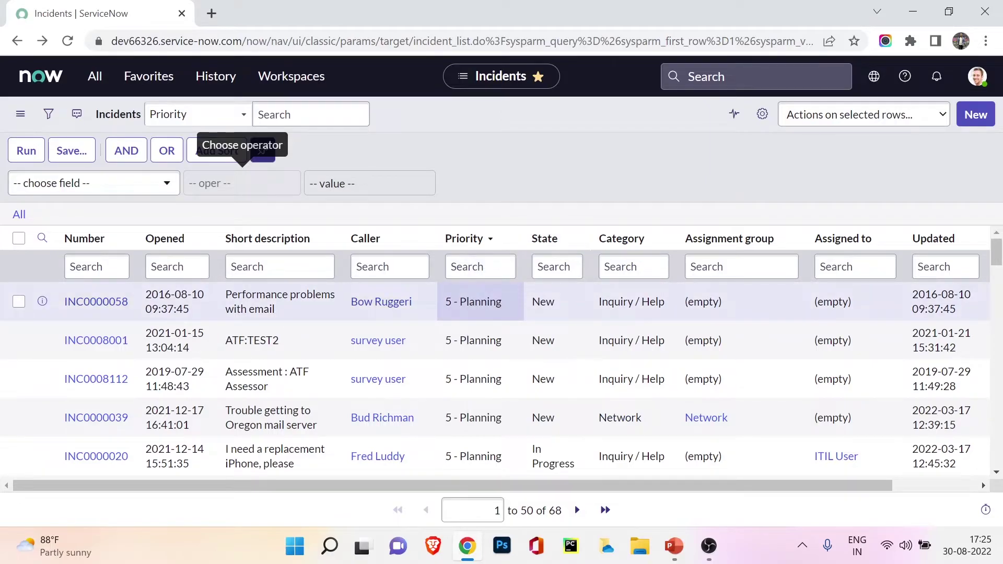
{"action": "right_click", "coordinate": [486, 305]}
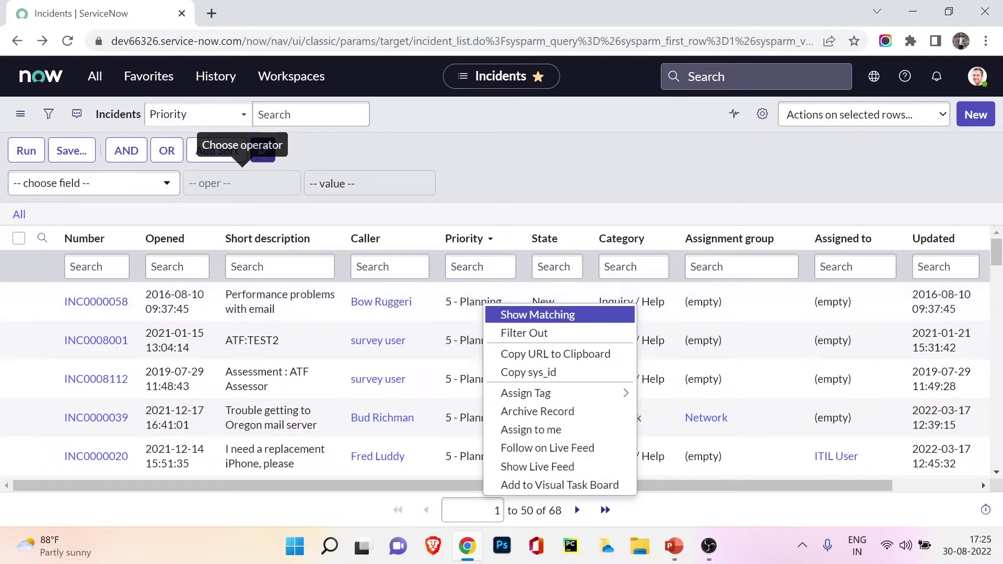
{"action": "key", "text": "Escape"}
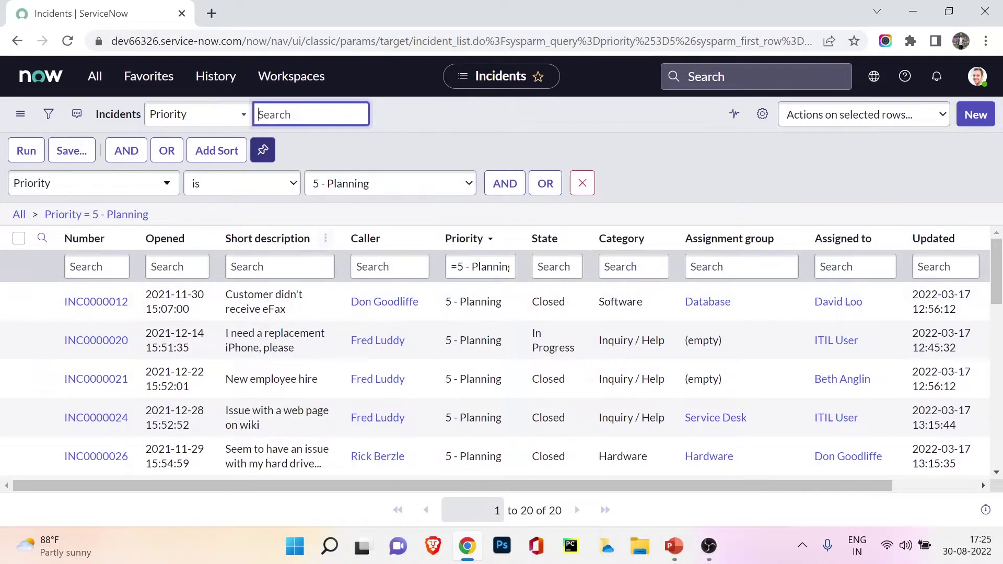
{"action": "scroll", "coordinate": [480, 415], "scroll_direction": "down", "scroll_amount": 10}
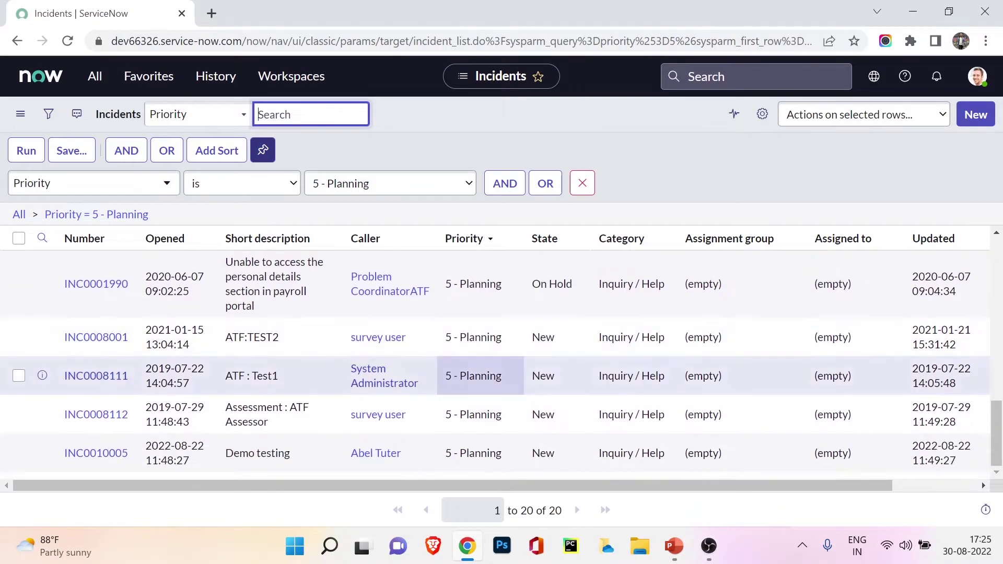
{"action": "scroll", "coordinate": [481, 379], "scroll_direction": "up", "scroll_amount": 10}
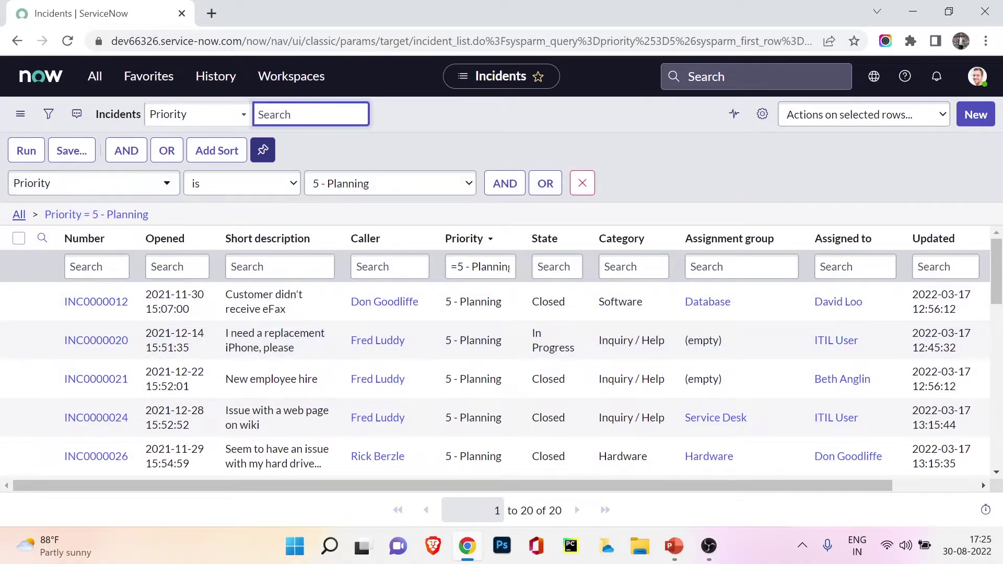
Step: Clear the priority filter and show only the incidents matching the Network category
{"action": "left_click", "coordinate": [19, 214]}
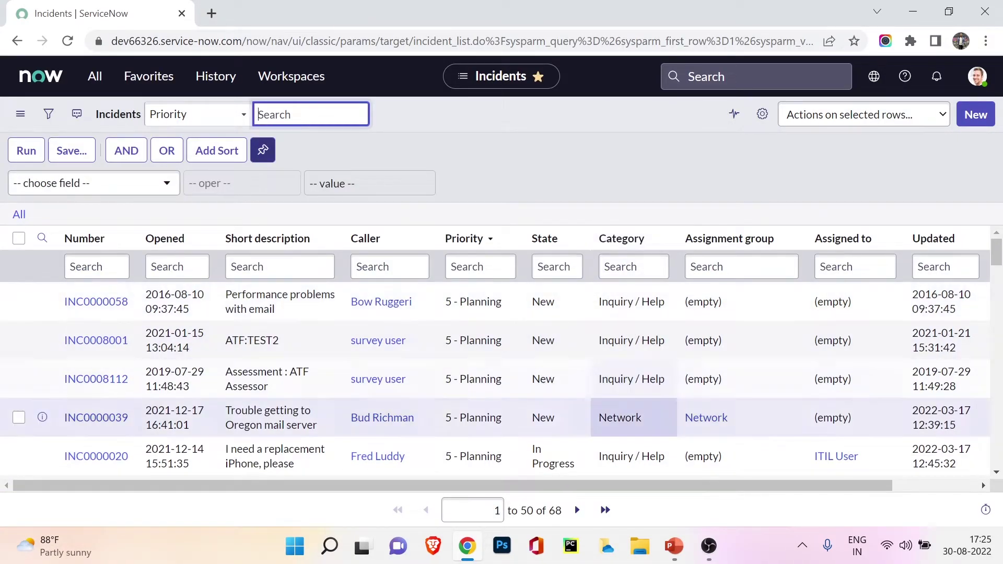
{"action": "right_click", "coordinate": [624, 418]}
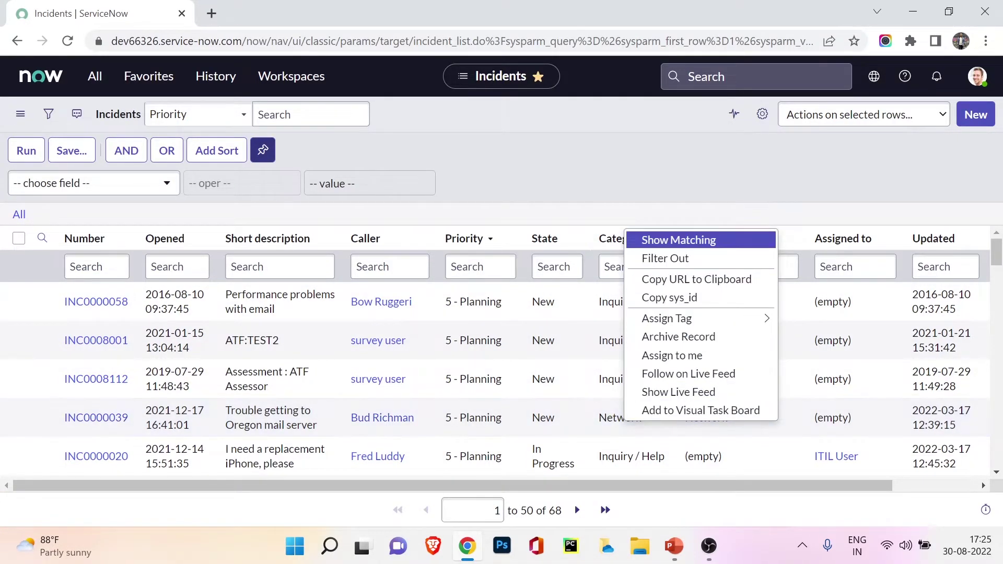
{"action": "left_click", "coordinate": [678, 240]}
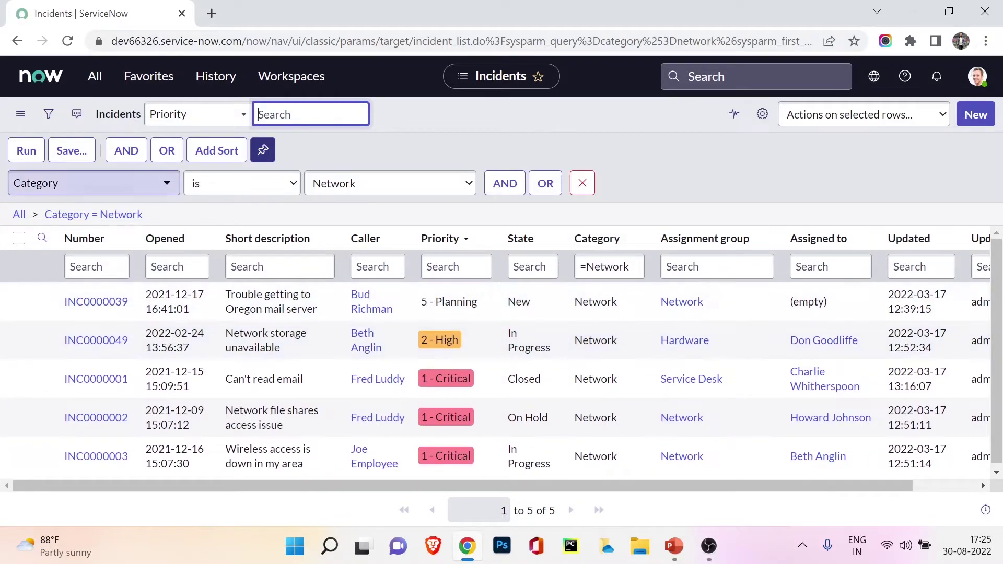
Step: Clear the category filter, then filter out the incidents with priority 5 - Planning
{"action": "left_click", "coordinate": [19, 214]}
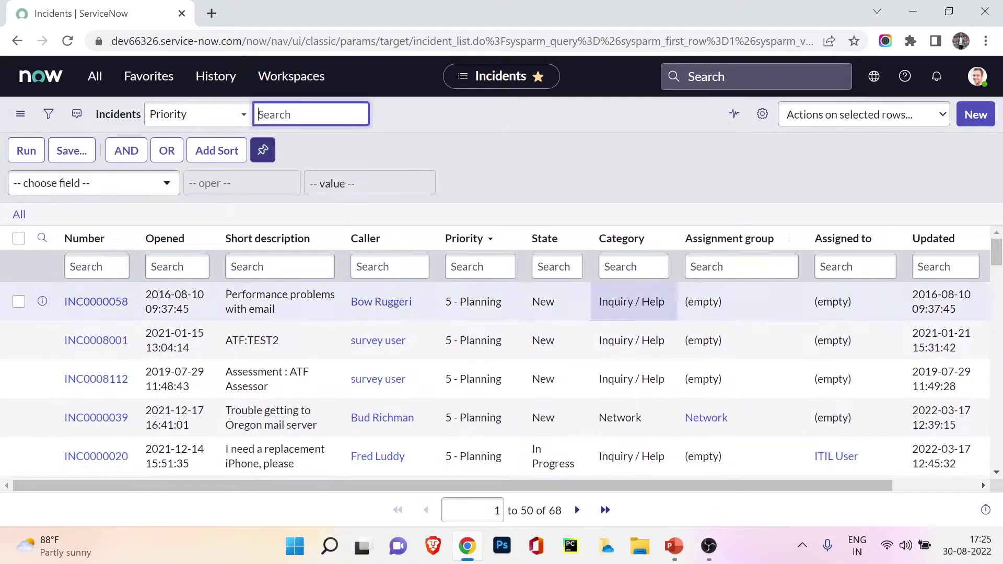
{"action": "right_click", "coordinate": [661, 302]}
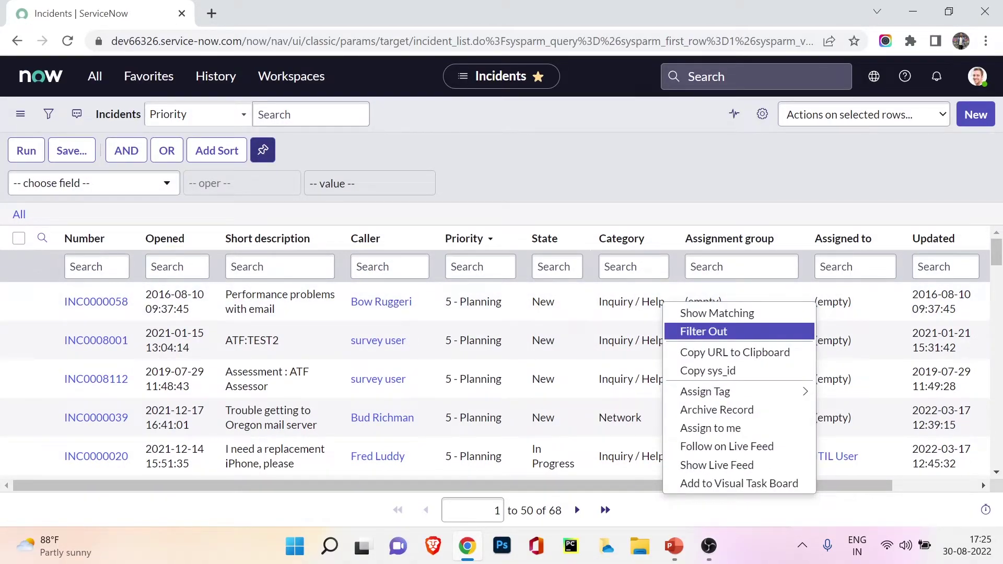
{"action": "key", "text": "Escape"}
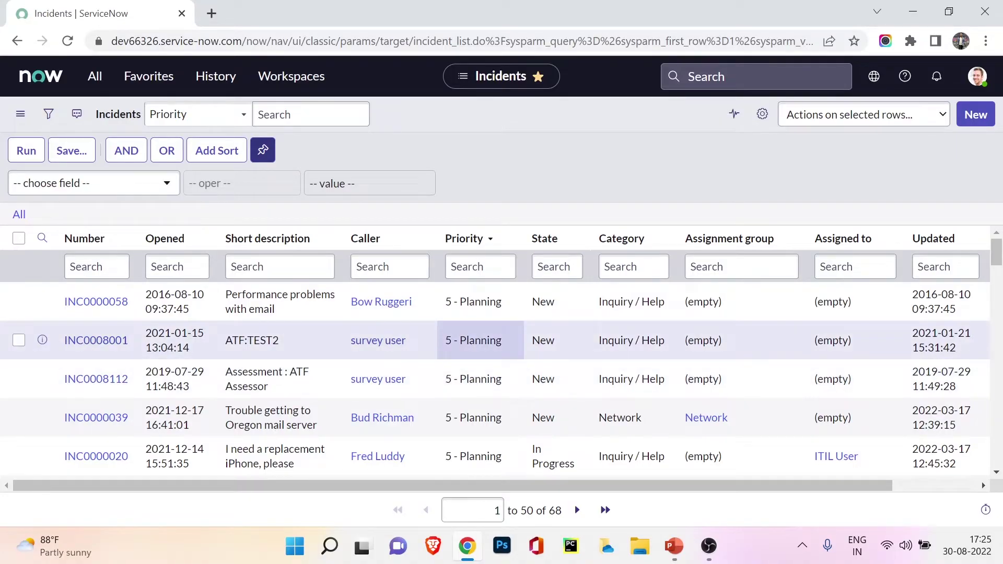
{"action": "right_click", "coordinate": [470, 337]}
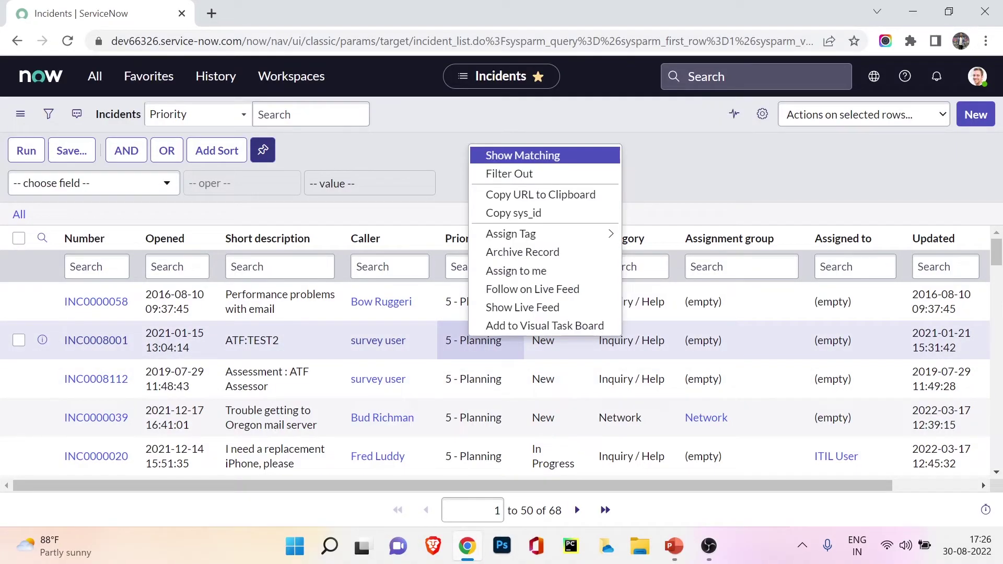
{"action": "left_click", "coordinate": [509, 173]}
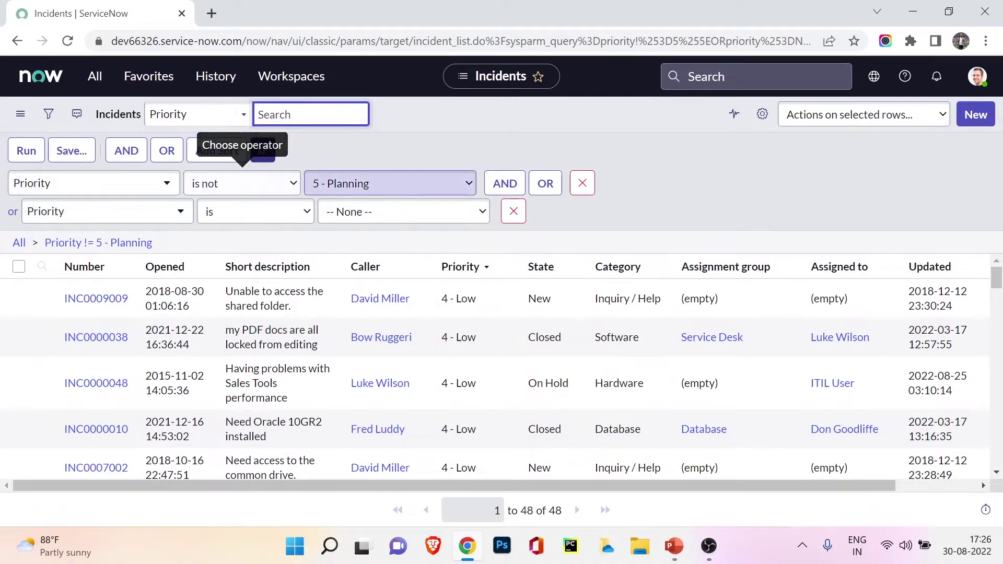
{"action": "scroll", "coordinate": [476, 334], "scroll_direction": "down", "scroll_amount": 20}
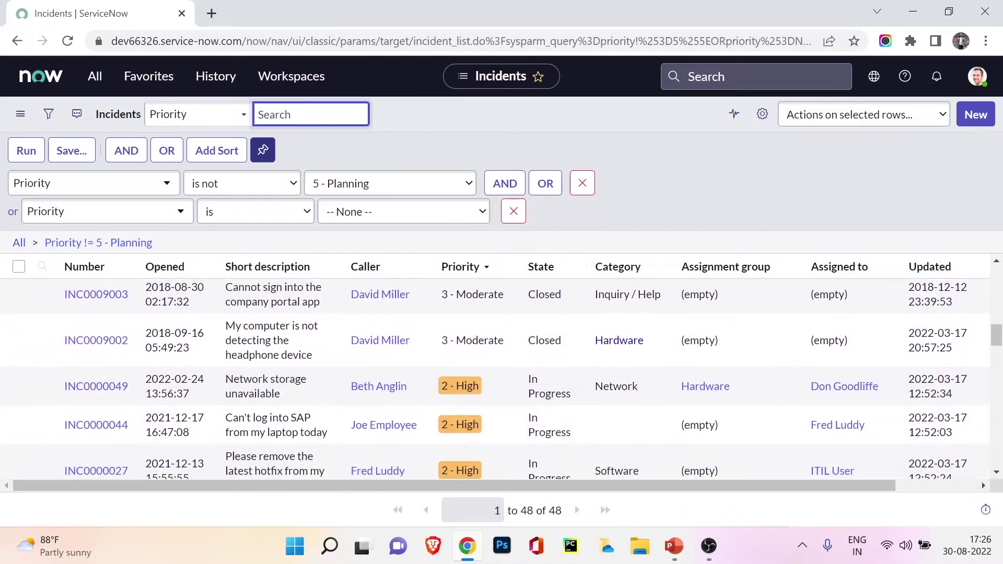
{"action": "scroll", "coordinate": [477, 334], "scroll_direction": "up", "scroll_amount": 20}
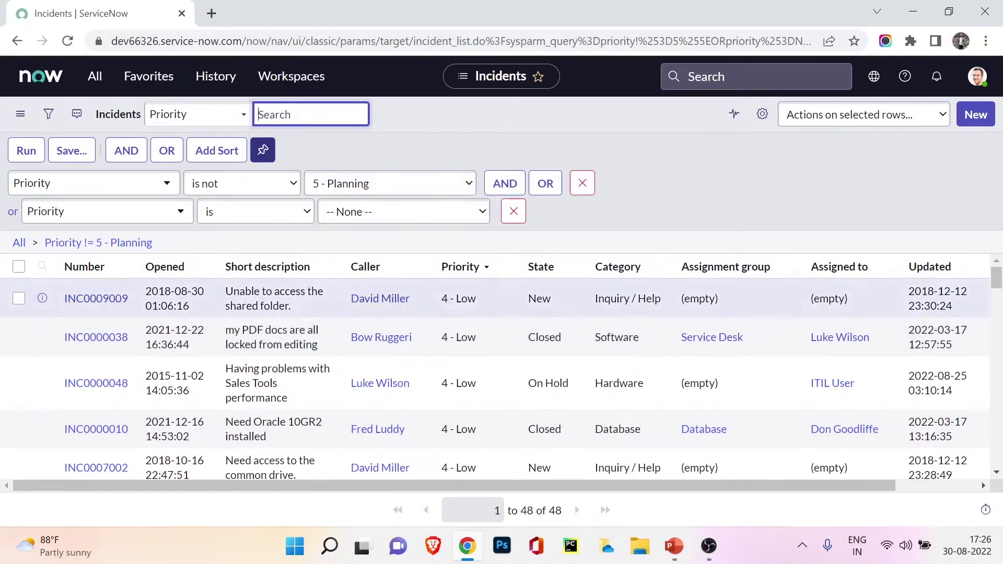
Step: Return to the unfiltered incident list and assign the "Performance problems with email" incident to yourself
{"action": "left_click", "coordinate": [18, 242]}
{"action": "right_click", "coordinate": [627, 303]}
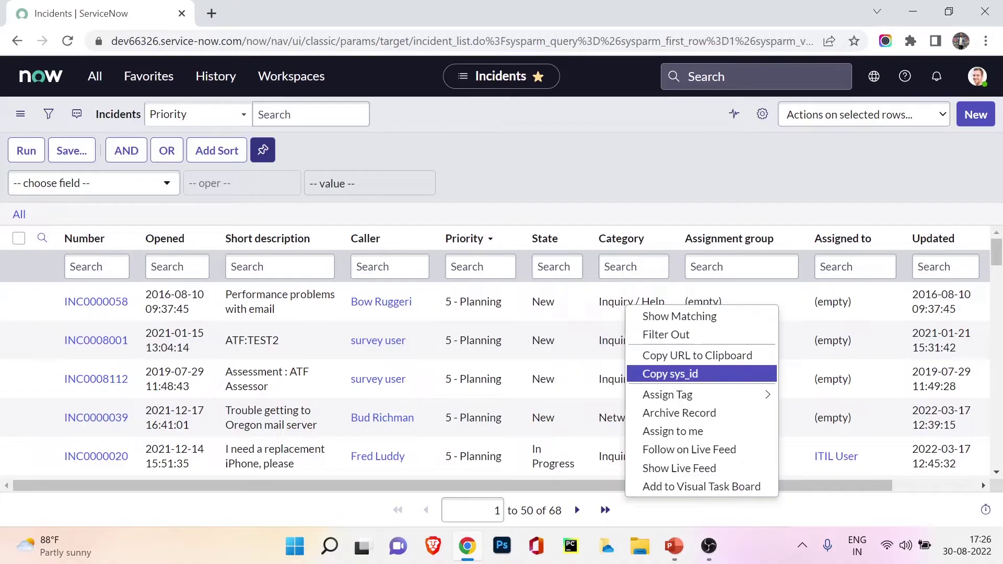
{"action": "mouse_move", "coordinate": [679, 395]}
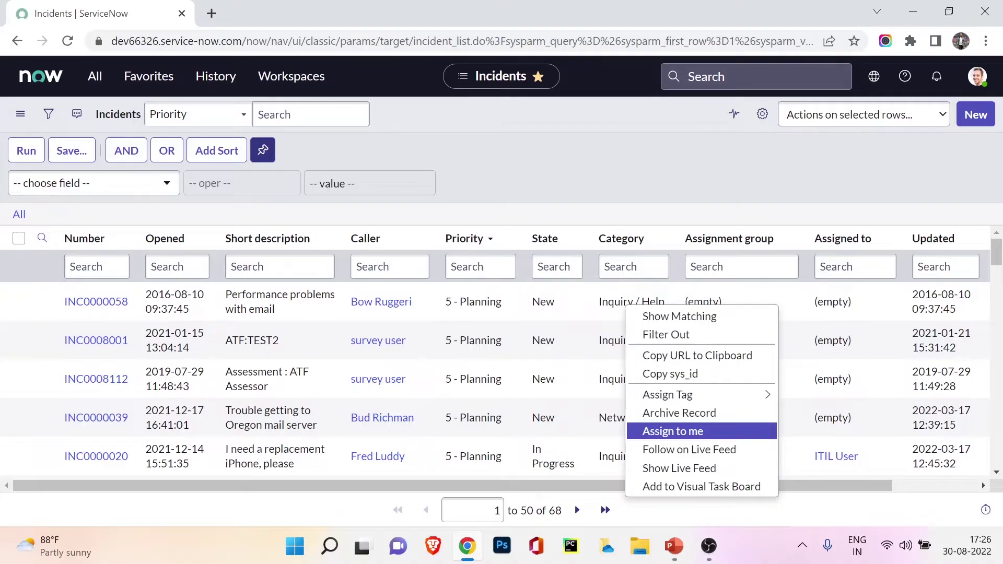
{"action": "key", "text": "Return"}
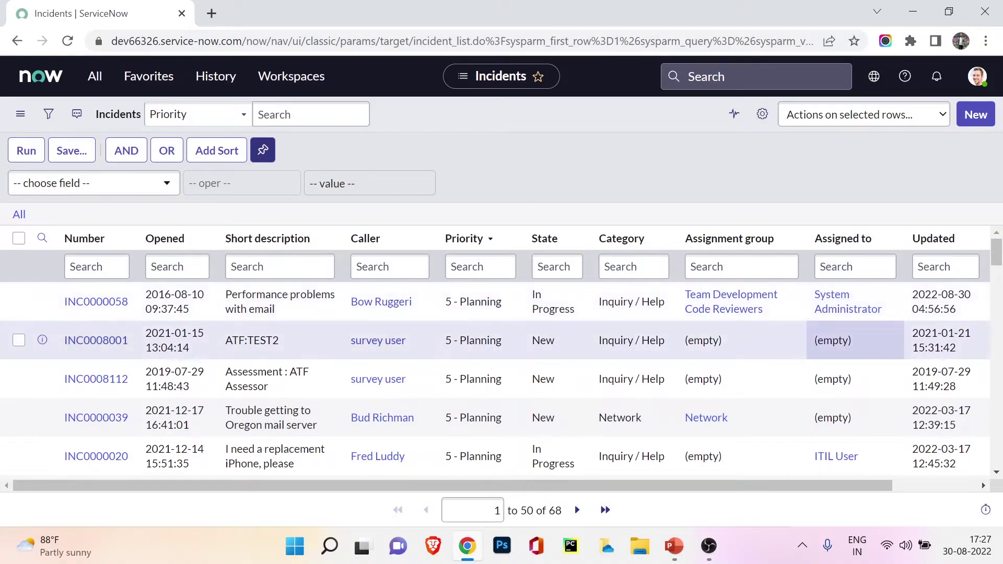
Step: Check the context options of the ATF:TEST2 incident's Assigned to cell, and open the "Performance problems with email" incident
{"action": "right_click", "coordinate": [824, 339]}
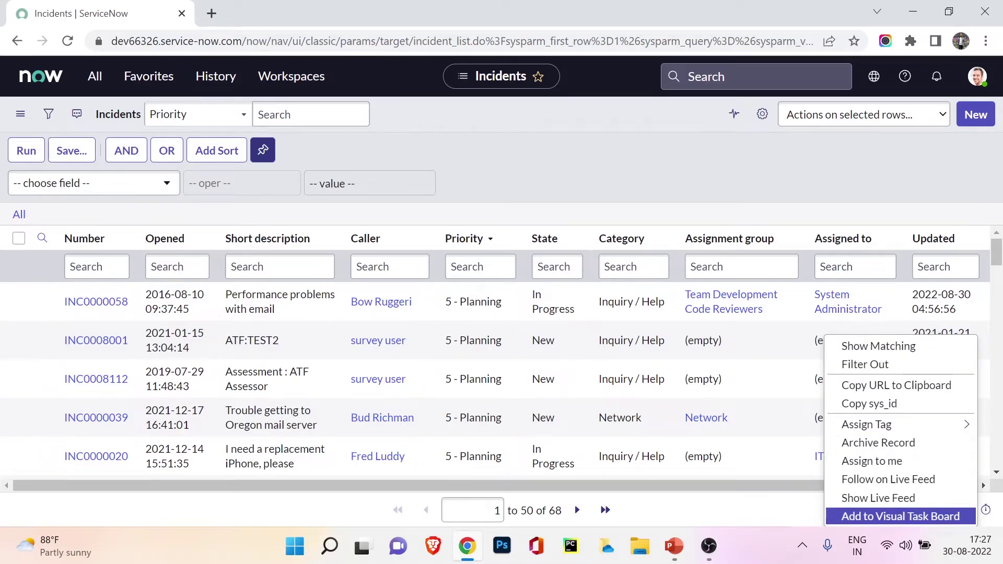
{"action": "key", "text": "Escape"}
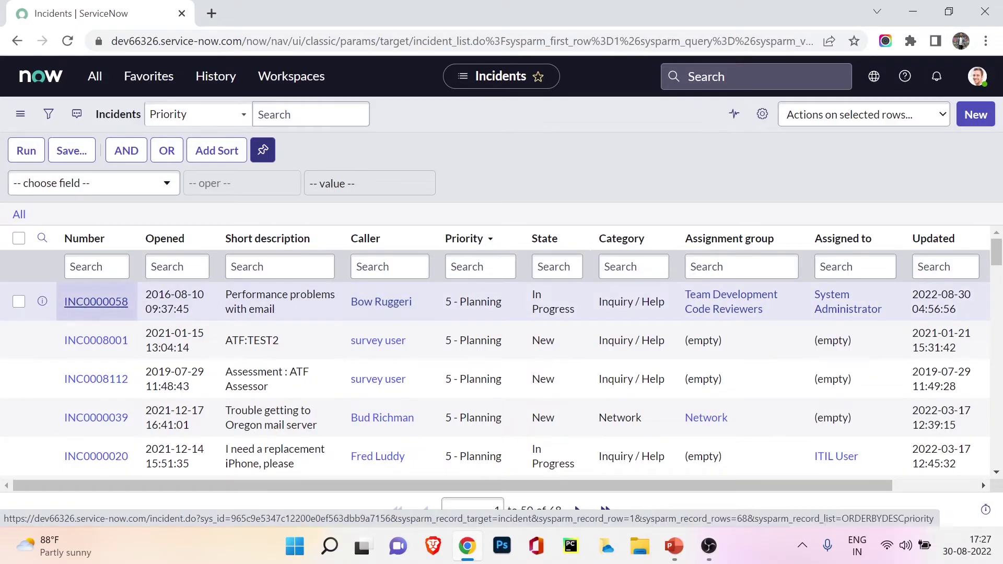
{"action": "left_click", "coordinate": [96, 302]}
{"action": "key", "text": "Return"}
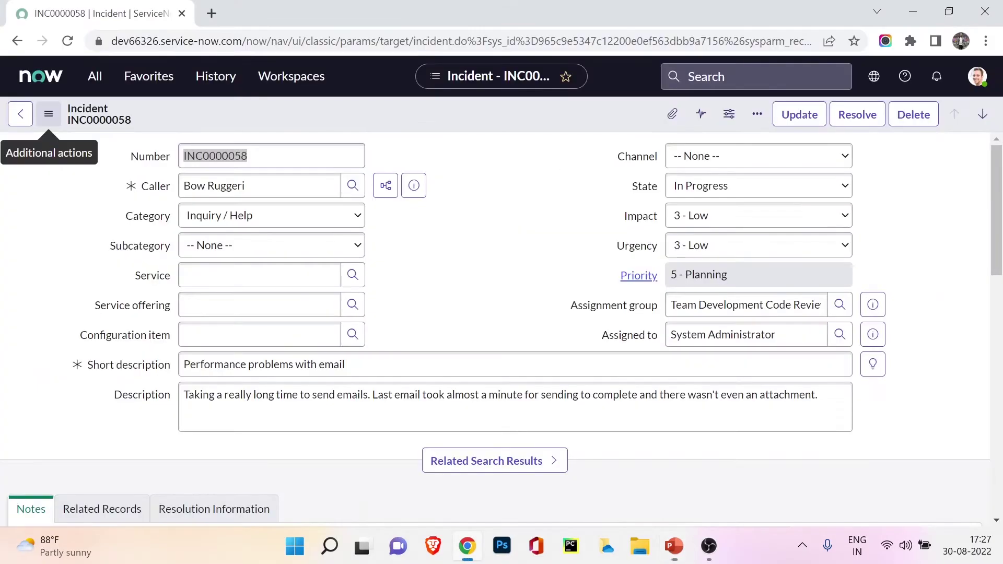
Step: Copy the "Performance problems with email" incident into a new record and look over its copied fields
{"action": "left_click", "coordinate": [49, 114]}
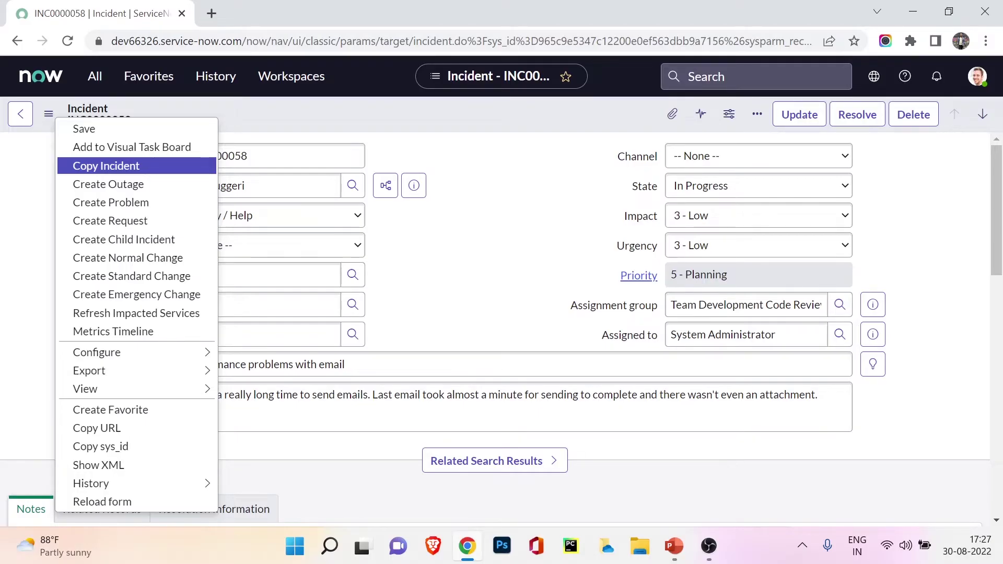
{"action": "left_click", "coordinate": [106, 166]}
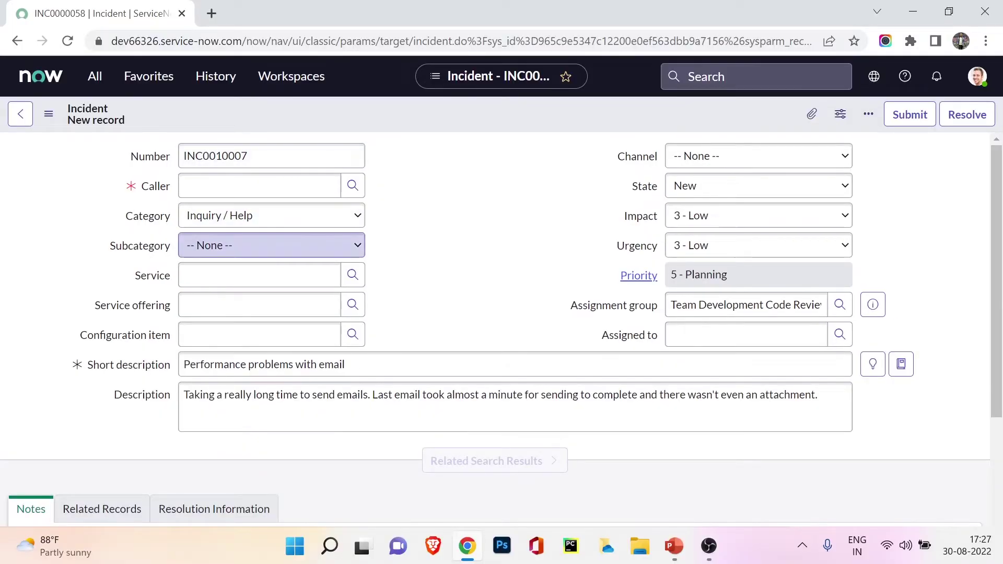
{"action": "left_click", "coordinate": [265, 395]}
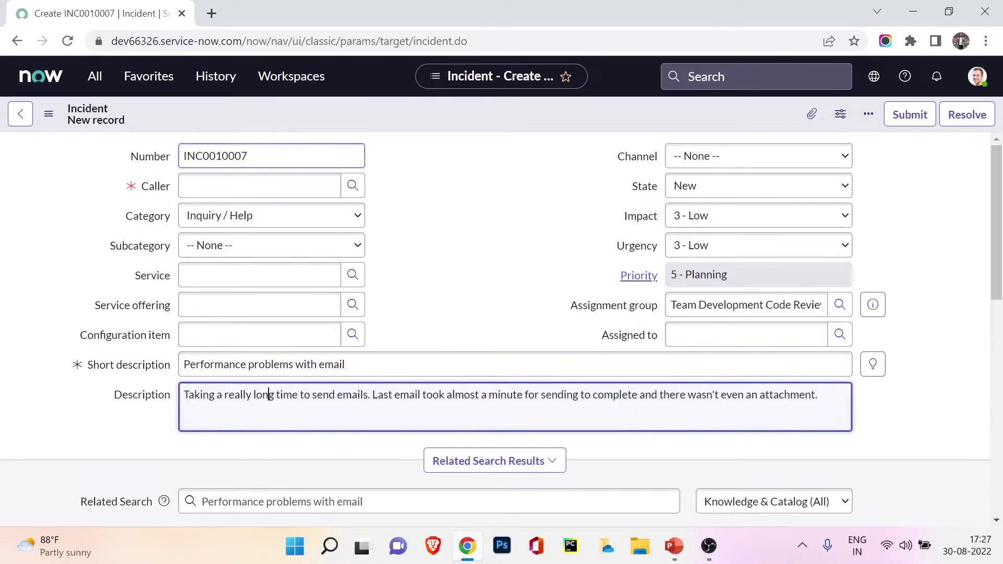
{"action": "scroll", "coordinate": [495, 326], "scroll_direction": "down", "scroll_amount": 4}
{"action": "scroll", "coordinate": [495, 325], "scroll_direction": "up", "scroll_amount": 4}
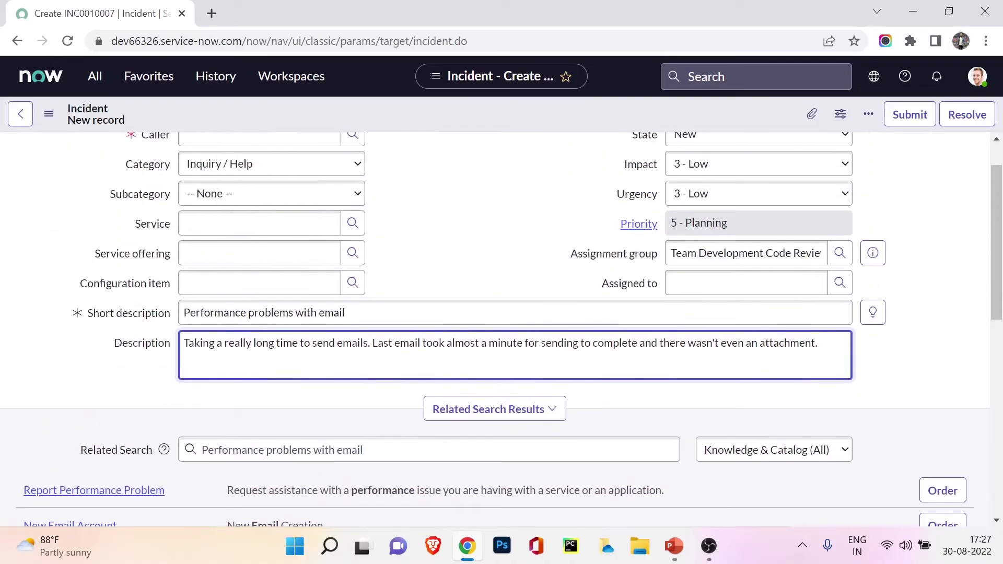
Step: Leave the copied incident unsubmitted and return to the original "Performance problems with email" record
{"action": "key", "text": "shift+Tab"}
{"action": "key", "text": "shift+Tab"}
{"action": "key", "text": "shift+Tab"}
{"action": "key", "text": "shift+Tab"}
{"action": "key", "text": "shift+Tab"}
{"action": "key", "text": "shift+Tab"}
{"action": "key", "text": "shift+Tab"}
{"action": "key", "text": "shift+Tab"}
{"action": "key", "text": "shift+Tab"}
{"action": "key", "text": "shift+Tab"}
{"action": "key", "text": "shift+Tab"}
{"action": "key", "text": "shift+Tab"}
{"action": "key", "text": "shift+Tab"}
{"action": "key", "text": "shift+Tab"}
{"action": "key", "text": "shift+Tab"}
{"action": "key", "text": "shift+Tab"}
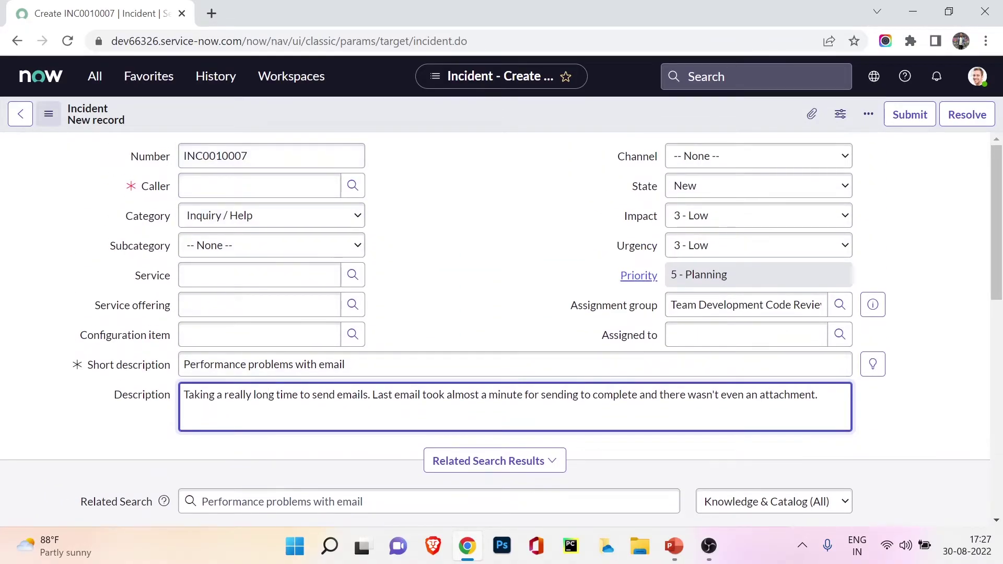
{"action": "key", "text": "Return"}
{"action": "key", "text": "Tab"}
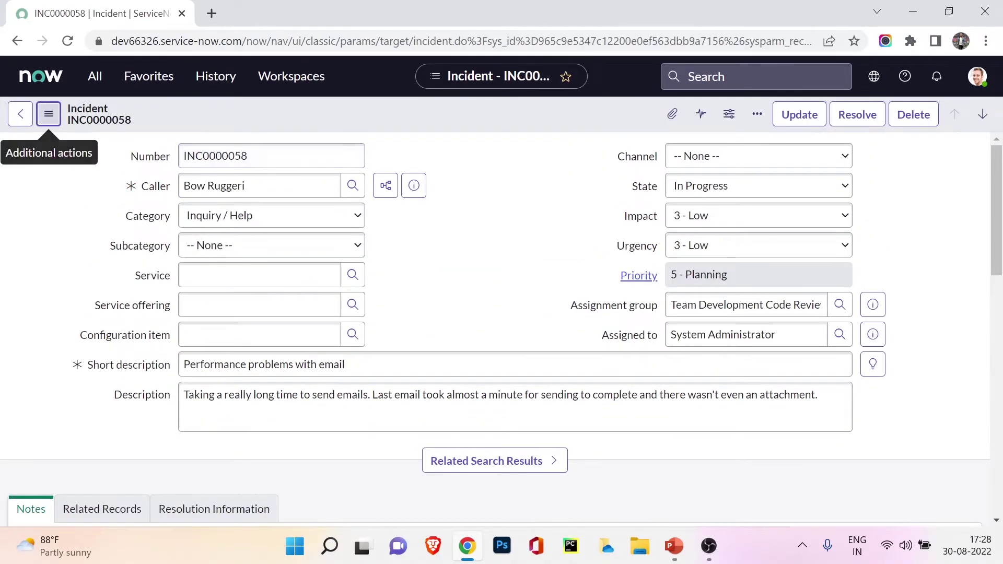
Step: Open the additional actions of the incident record and review the creation options from Create Outage through Create Emergency Change
{"action": "key", "text": "Return"}
{"action": "key", "text": "Down"}
{"action": "key", "text": "Down"}
{"action": "key", "text": "Down"}
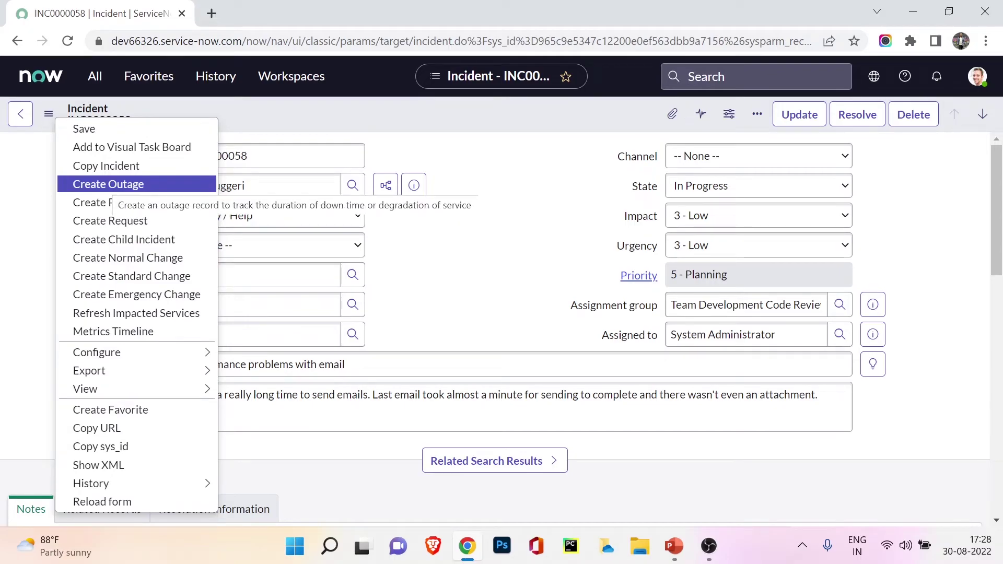
{"action": "key", "text": "Down"}
{"action": "key", "text": "Down"}
{"action": "key", "text": "Down"}
{"action": "key", "text": "Down"}
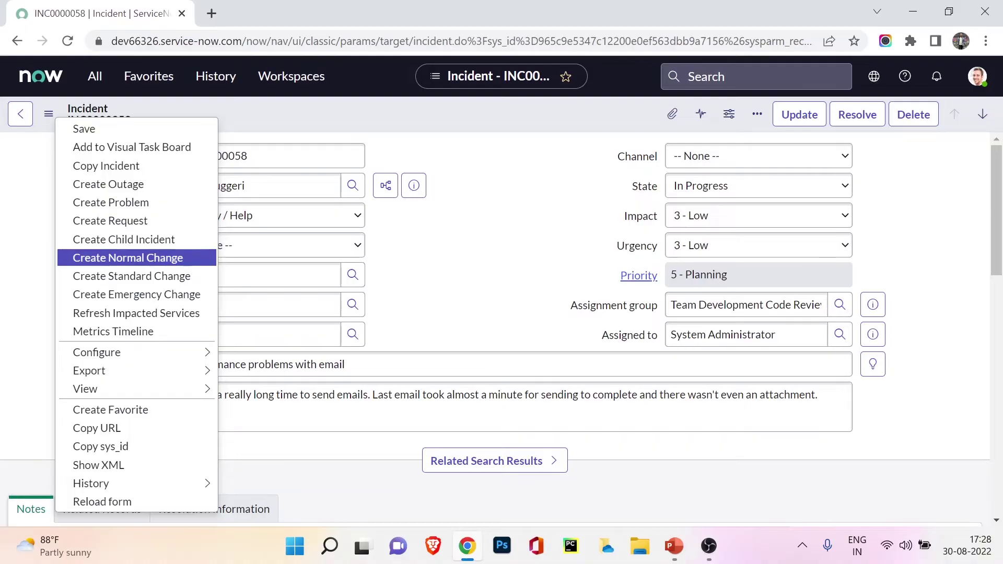
{"action": "key", "text": "Down"}
{"action": "key", "text": "Down"}
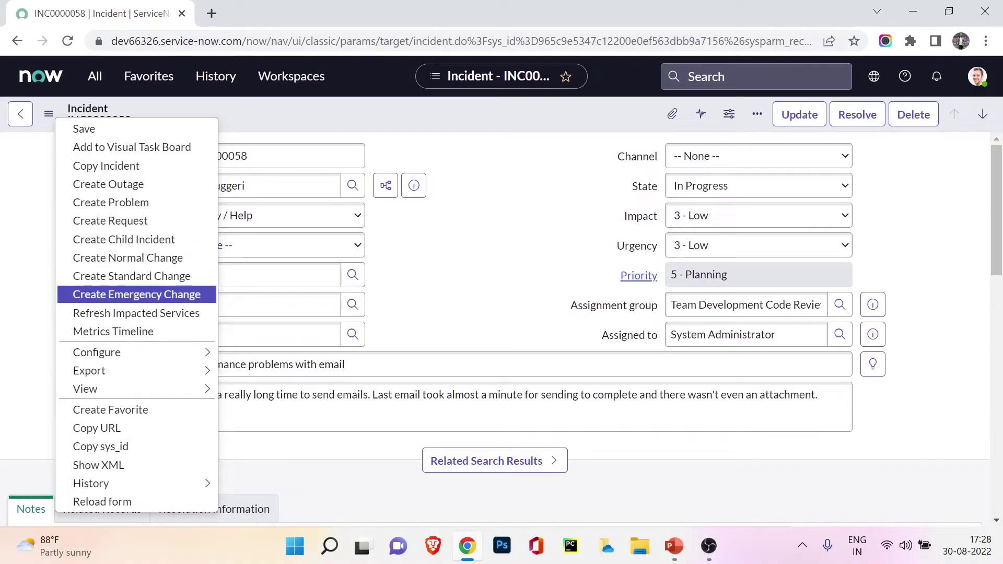
Step: Go back over the Create Outage, Create Problem and Create Request options and continue through Refresh Impacted Services
{"action": "key", "text": "Up"}
{"action": "key", "text": "Up"}
{"action": "key", "text": "Up"}
{"action": "key", "text": "Up"}
{"action": "key", "text": "Up"}
{"action": "key", "text": "Up"}
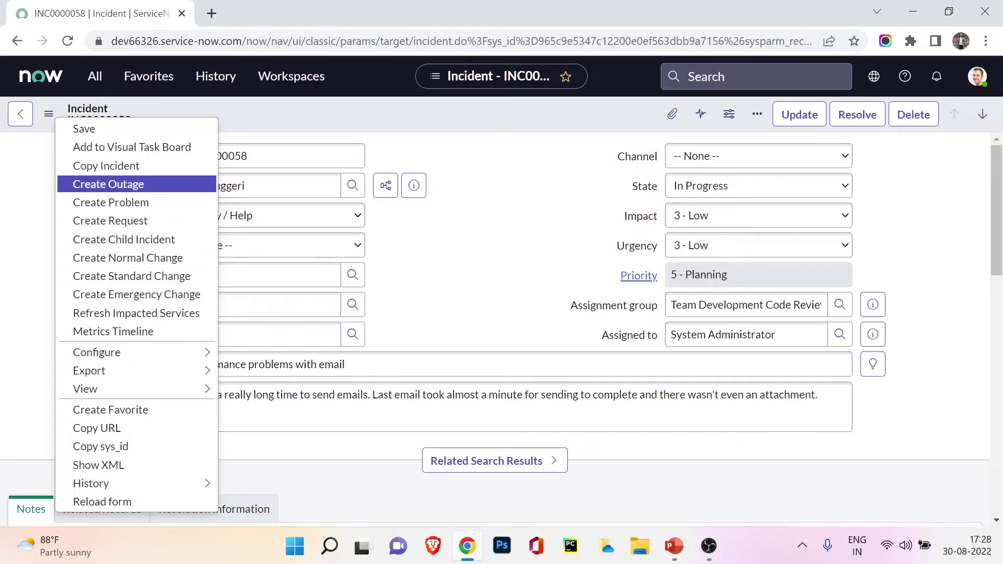
{"action": "key", "text": "Down"}
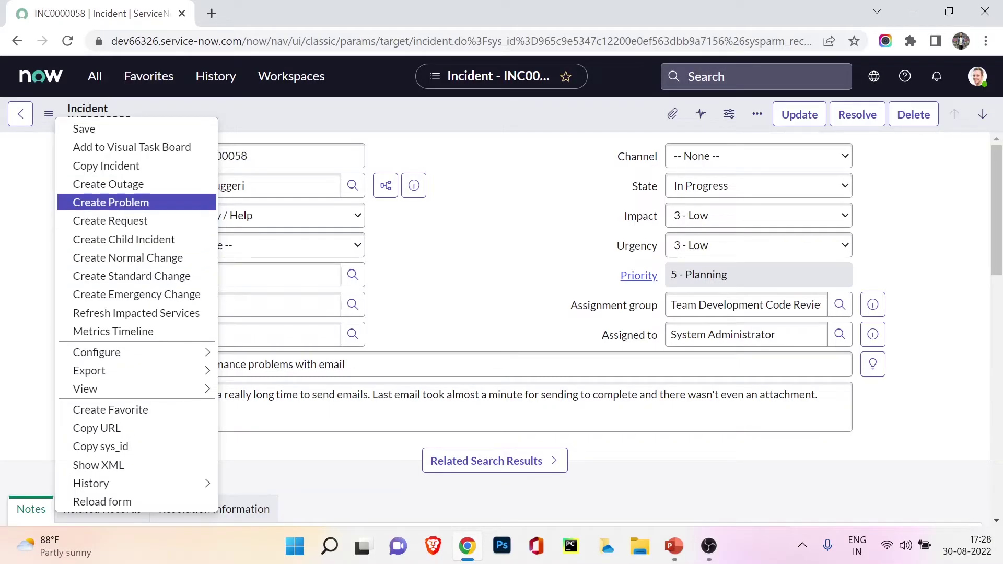
{"action": "key", "text": "Down"}
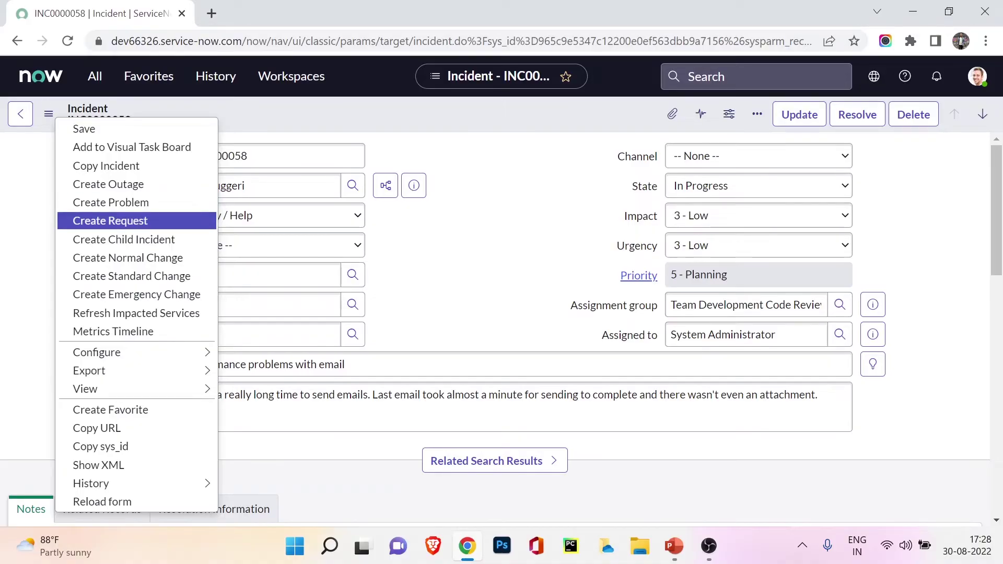
{"action": "key", "text": "Down"}
{"action": "key", "text": "Down"}
{"action": "key", "text": "Down"}
{"action": "key", "text": "Down"}
{"action": "key", "text": "Down"}
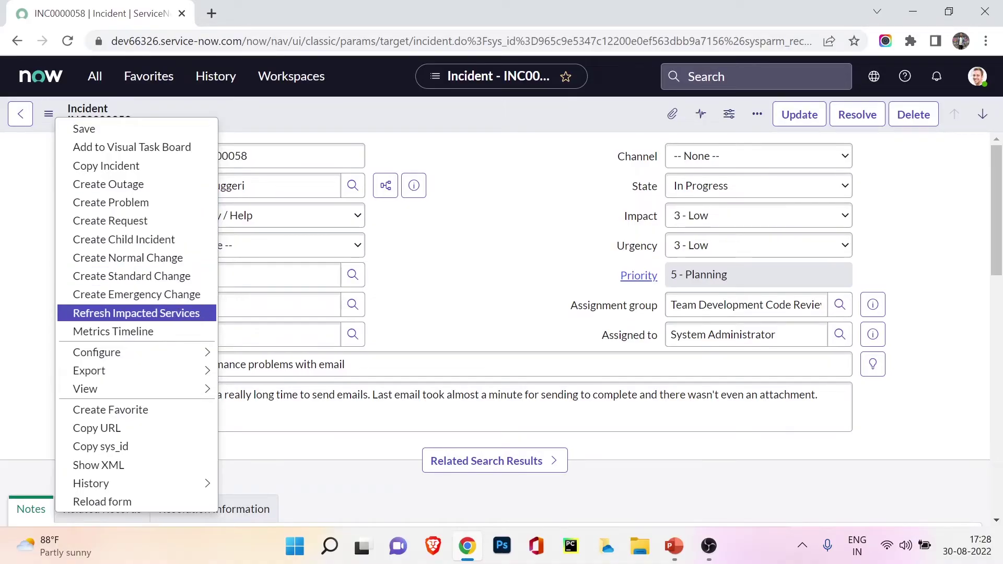
Step: Check the Configure options for the incident form, such as Form Design and Form Layout, and close the additional actions
{"action": "key", "text": "Down"}
{"action": "key", "text": "Down"}
{"action": "key", "text": "Right"}
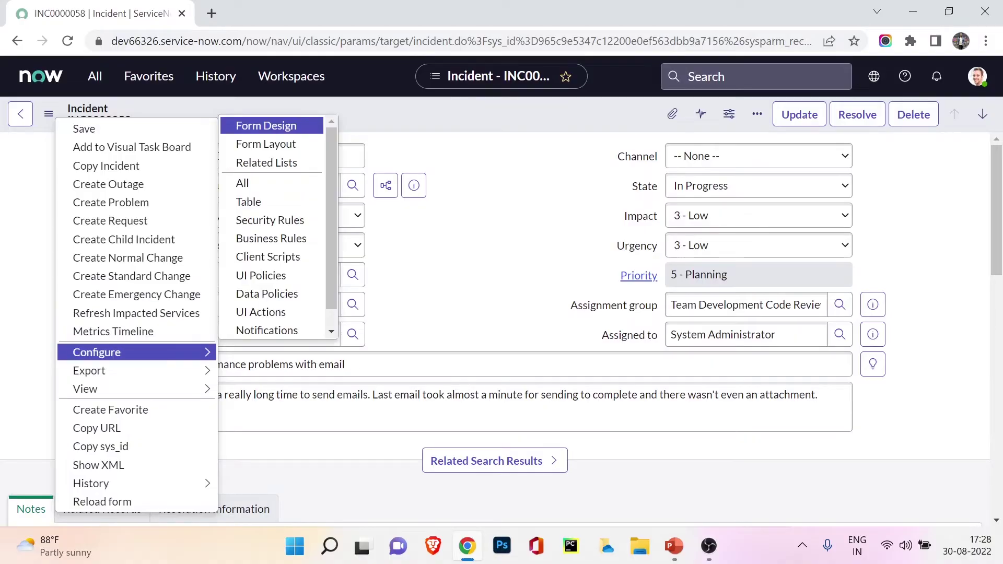
{"action": "key", "text": "Escape"}
{"action": "key", "text": "Escape"}
{"action": "key", "text": "alt"}
{"action": "key", "text": "Escape"}
Step: Reopen the incident's additional actions and check the Export formats available for the record
{"action": "key", "text": "Return"}
{"action": "key", "text": "Down"}
{"action": "key", "text": "Down"}
{"action": "key", "text": "Down"}
{"action": "key", "text": "Down"}
{"action": "key", "text": "Down"}
{"action": "key", "text": "Down"}
{"action": "key", "text": "Down"}
{"action": "key", "text": "Down"}
{"action": "key", "text": "Down"}
{"action": "key", "text": "Down"}
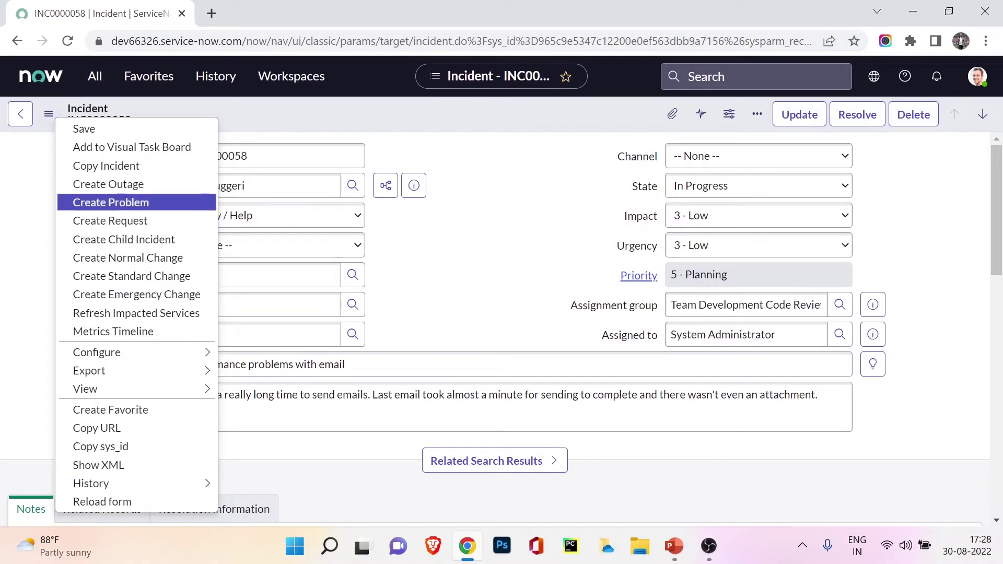
{"action": "key", "text": "Down"}
{"action": "key", "text": "Down"}
{"action": "key", "text": "Right"}
{"action": "key", "text": "Left"}
{"action": "key", "text": "Down"}
{"action": "key", "text": "Right"}
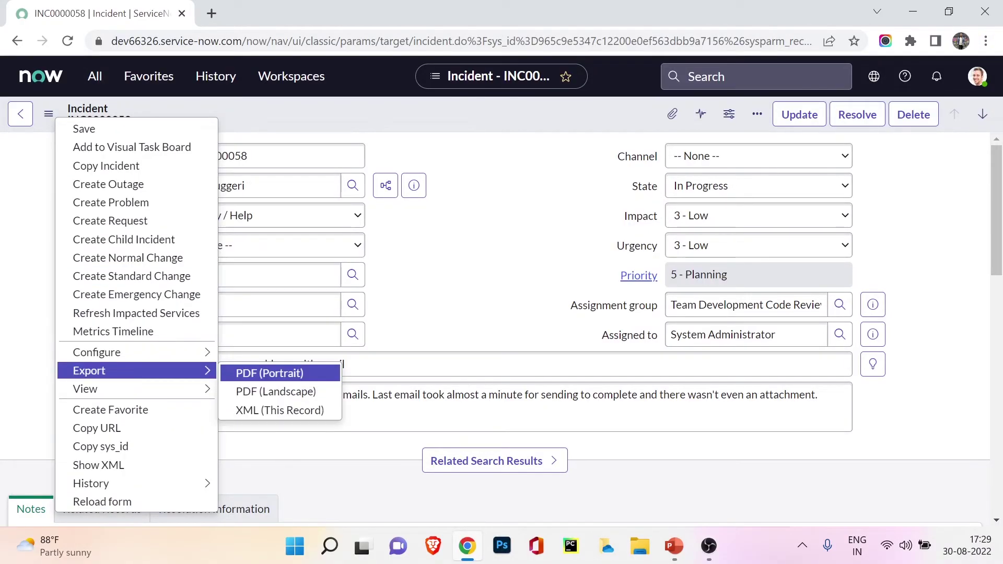
Step: Look through the form views available for the incident, comparing them with the Export options, without switching view
{"action": "key", "text": "Left"}
{"action": "key", "text": "Down"}
{"action": "key", "text": "Right"}
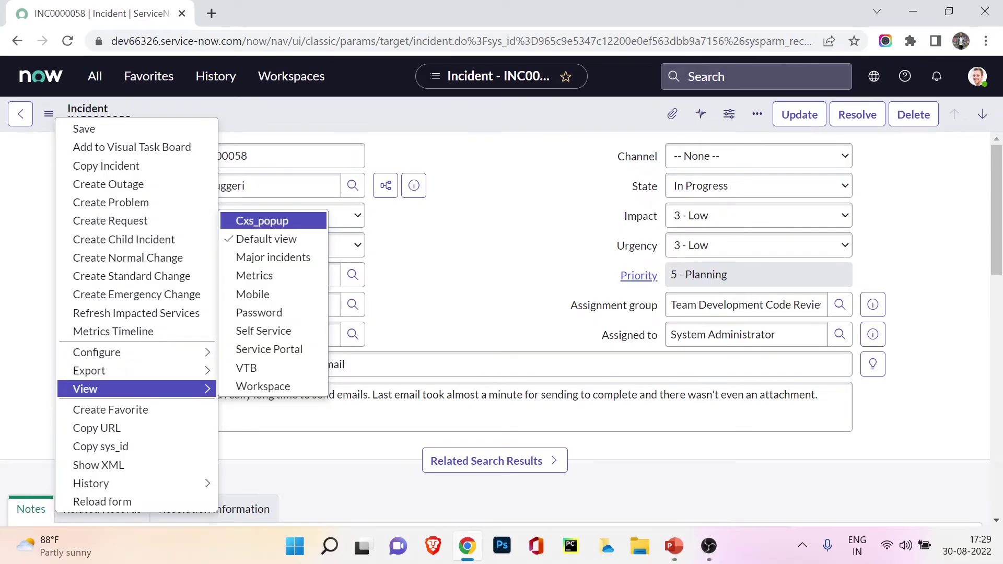
{"action": "key", "text": "Left"}
{"action": "key", "text": "Up"}
{"action": "key", "text": "Right"}
{"action": "key", "text": "Left"}
{"action": "key", "text": "Down"}
{"action": "key", "text": "Right"}
{"action": "key", "text": "Up"}
{"action": "key", "text": "Up"}
{"action": "key", "text": "Up"}
{"action": "key", "text": "Up"}
{"action": "key", "text": "Up"}
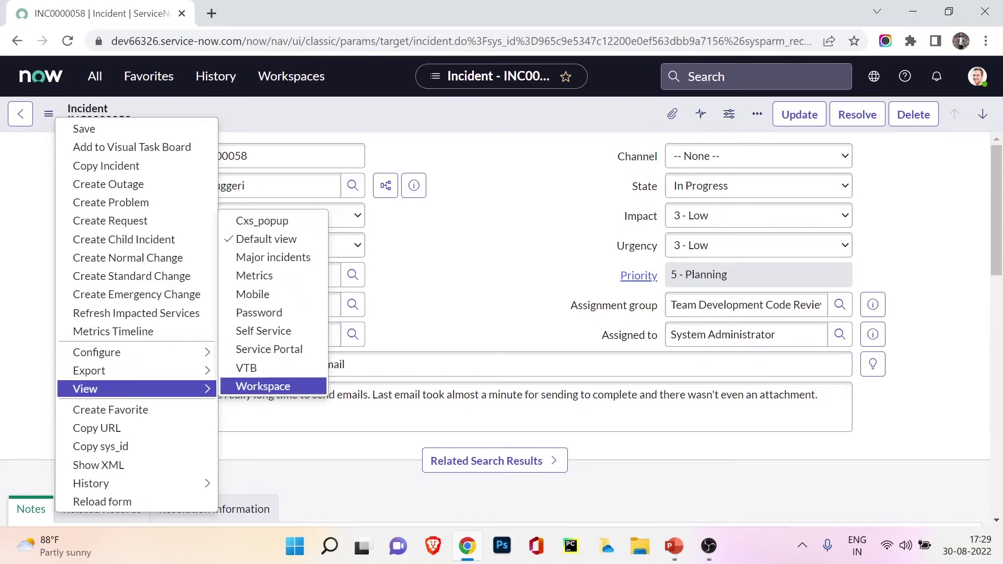
{"action": "key", "text": "Down"}
{"action": "key", "text": "Down"}
{"action": "key", "text": "Down"}
{"action": "key", "text": "Left"}
Step: Review the Create Favorite, Copy URL, Copy sys_id, Show XML and History options, and reload the incident form
{"action": "key", "text": "Down"}
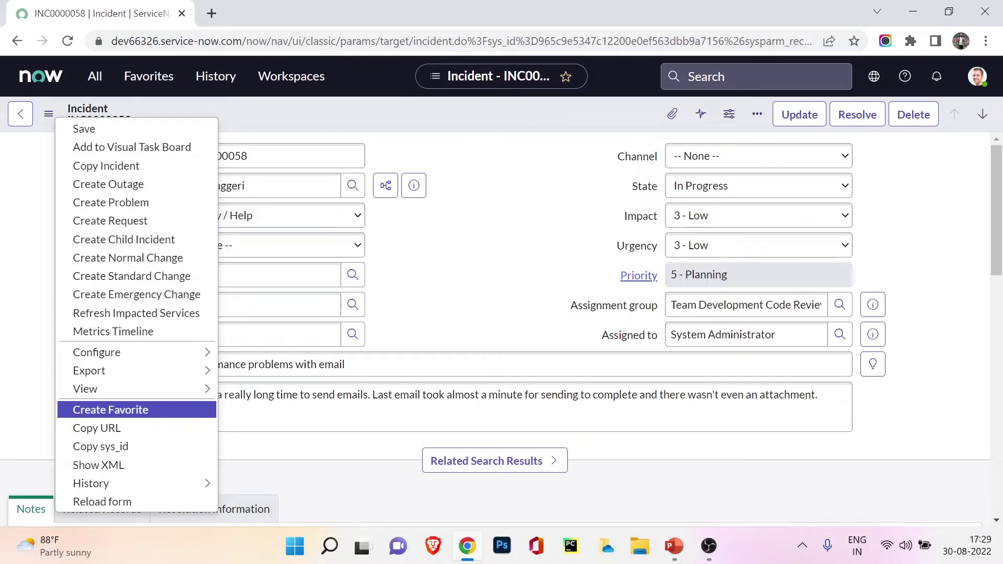
{"action": "key", "text": "Down"}
{"action": "key", "text": "Down"}
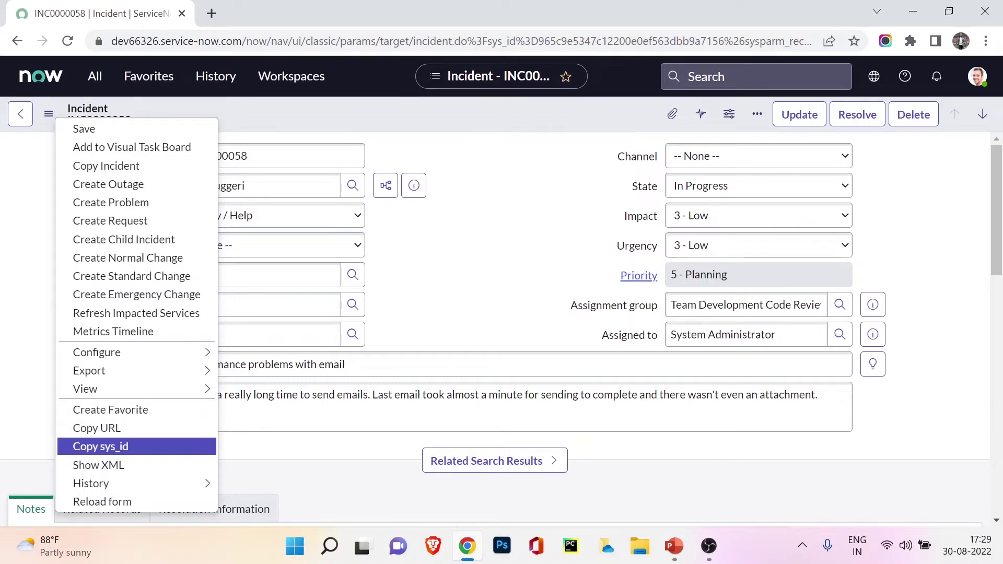
{"action": "key", "text": "Down"}
{"action": "key", "text": "Down"}
{"action": "key", "text": "Right"}
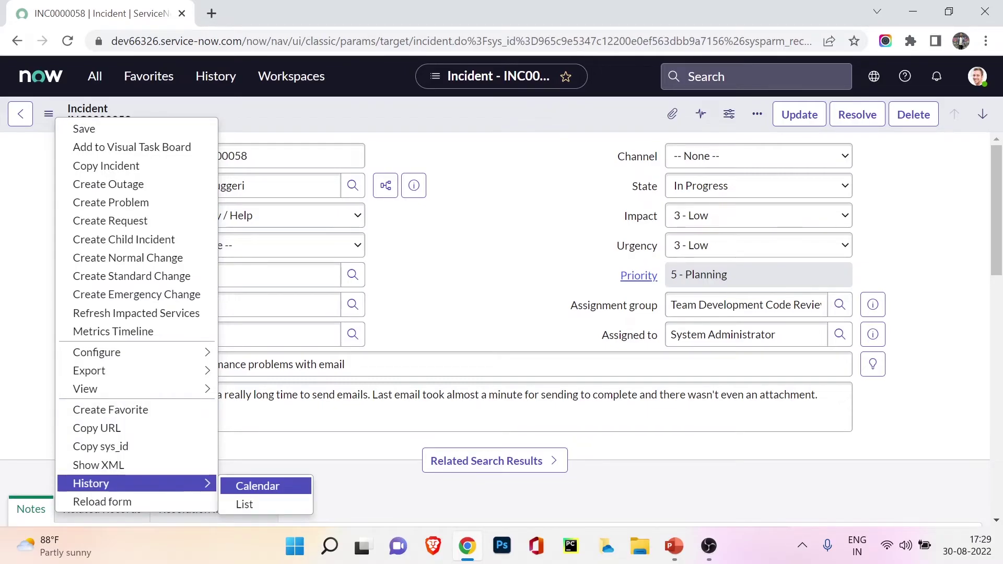
{"action": "key", "text": "Left"}
{"action": "key", "text": "Down"}
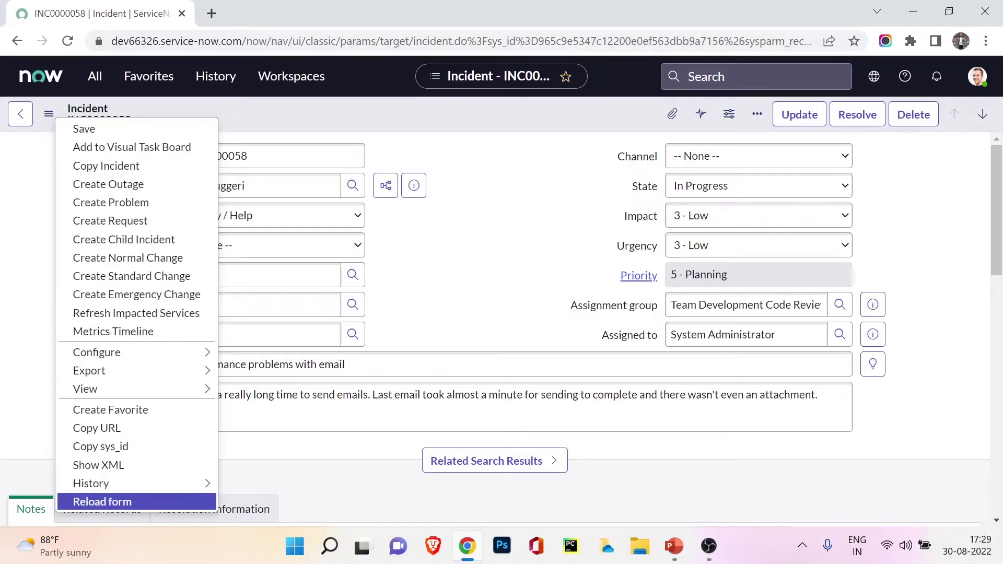
{"action": "key", "text": "Return"}
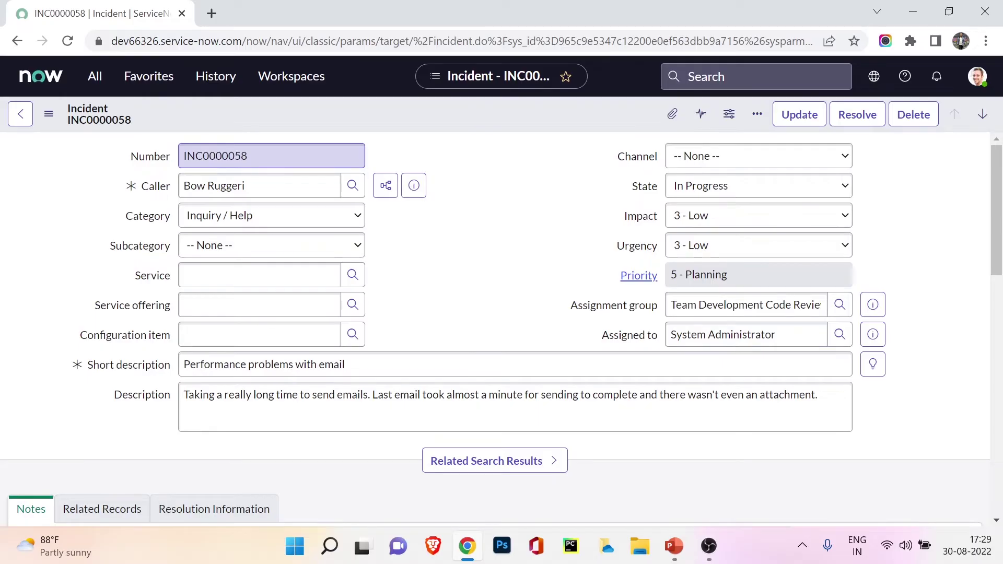
Step: Open the dictionary entry of the incident's Number field, examine its Type and Column label, and return to the incident
{"action": "right_click", "coordinate": [141, 157]}
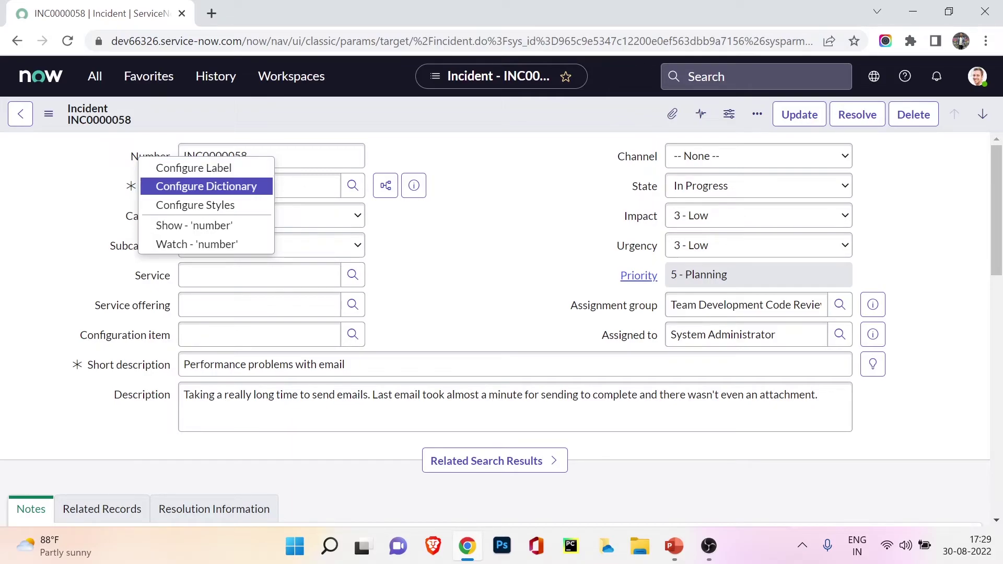
{"action": "key", "text": "Return"}
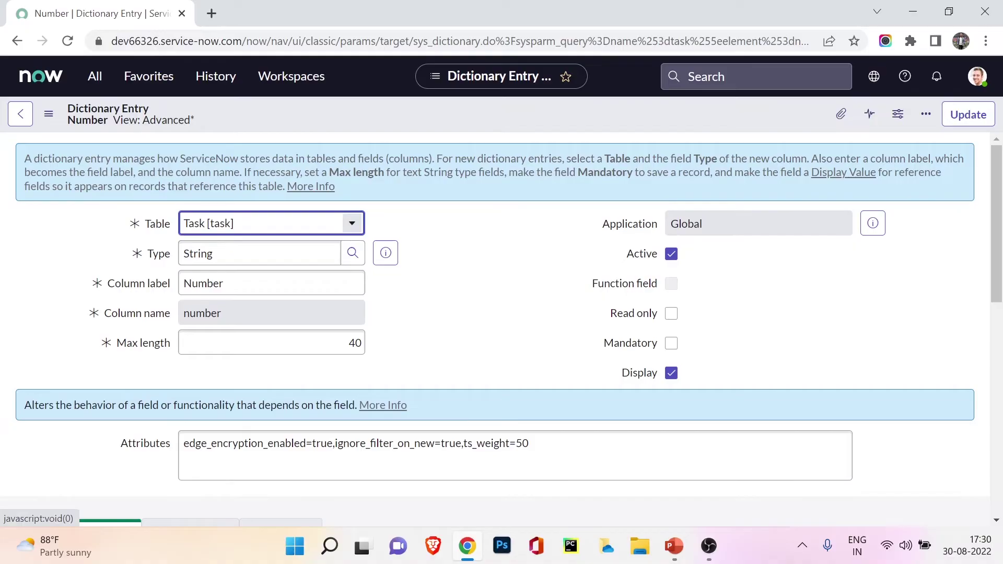
{"action": "left_click", "coordinate": [213, 253]}
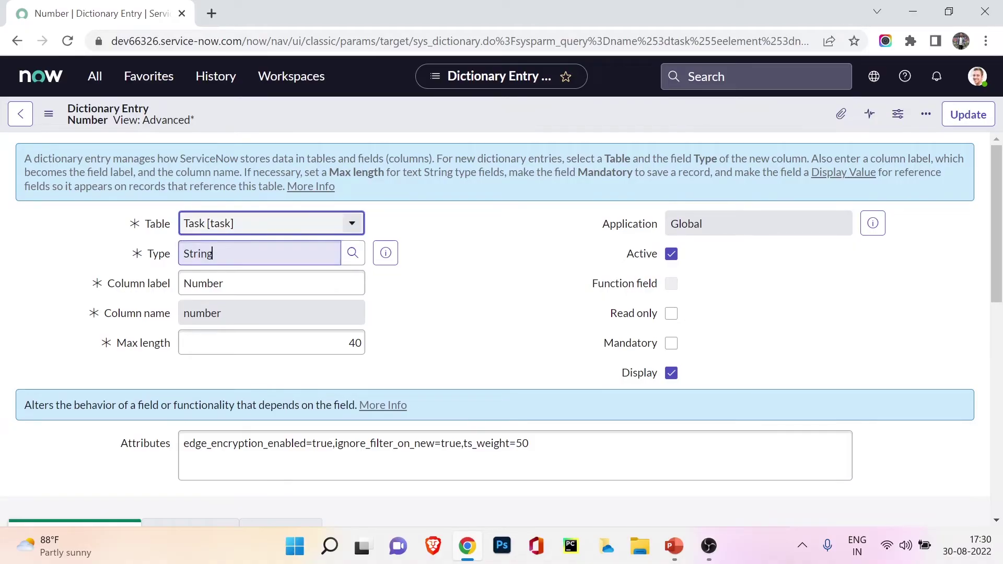
{"action": "left_click", "coordinate": [223, 283]}
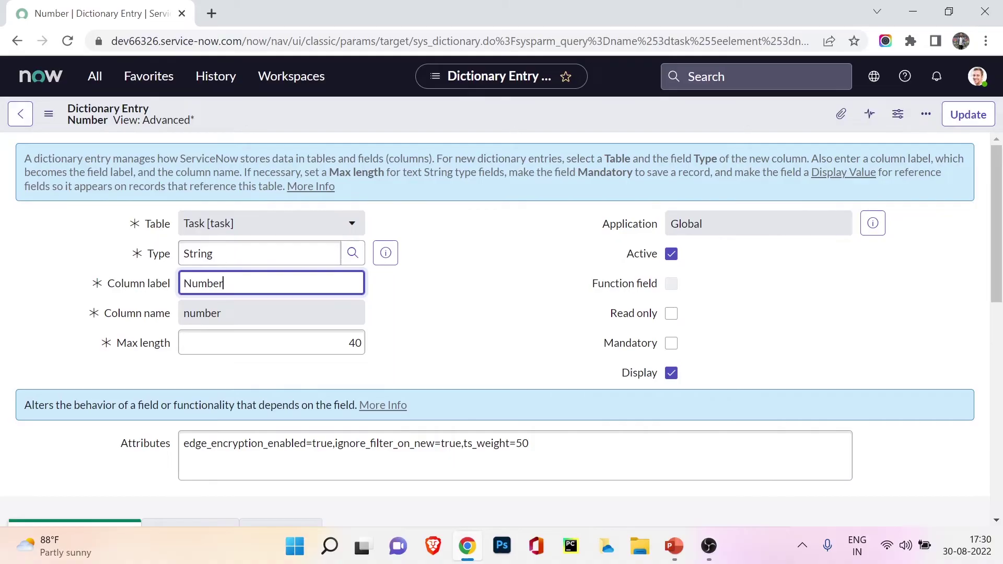
{"action": "left_click", "coordinate": [20, 114]}
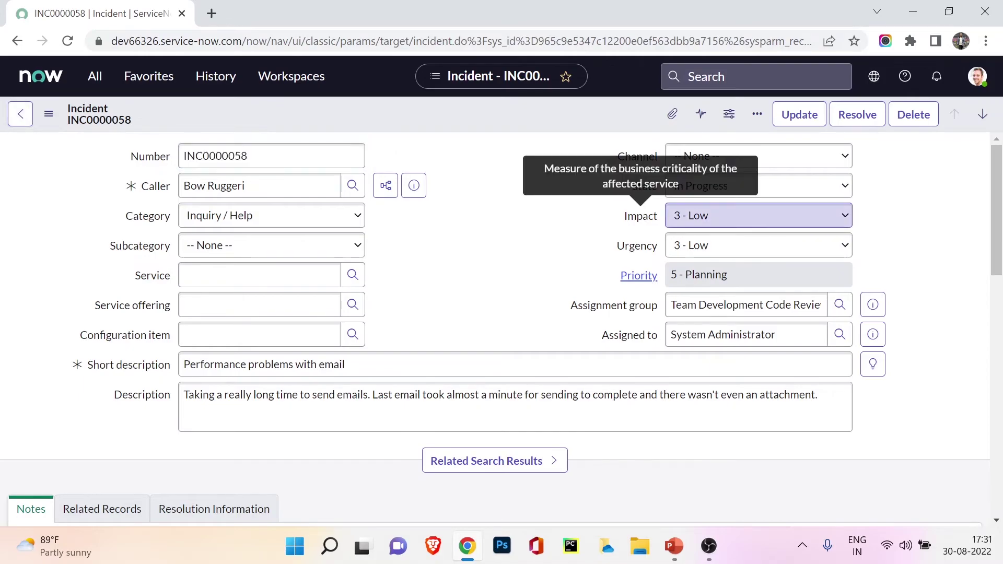
Step: Show the dictionary information of the incident's Impact field and close it again
{"action": "right_click", "coordinate": [640, 216]}
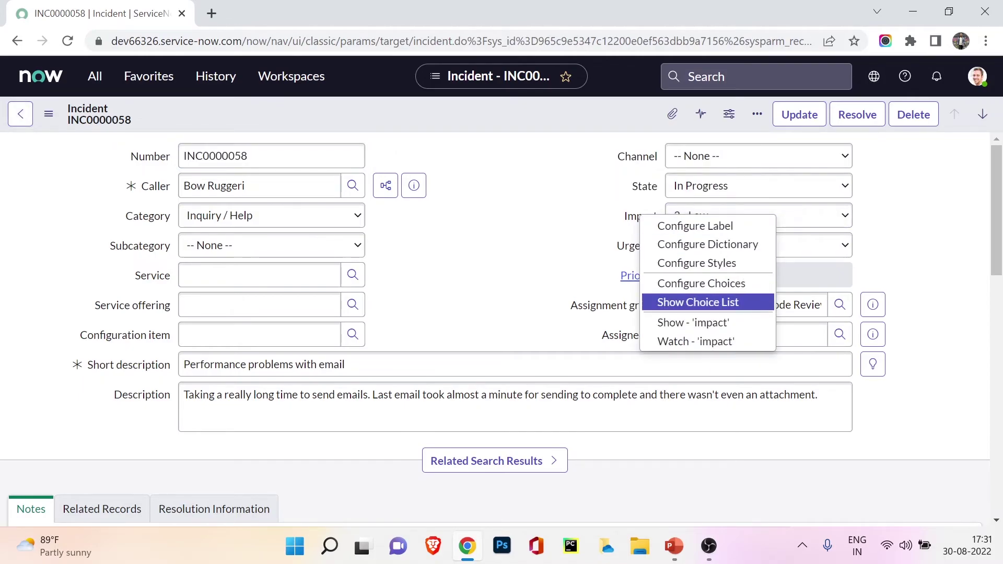
{"action": "left_click", "coordinate": [693, 322]}
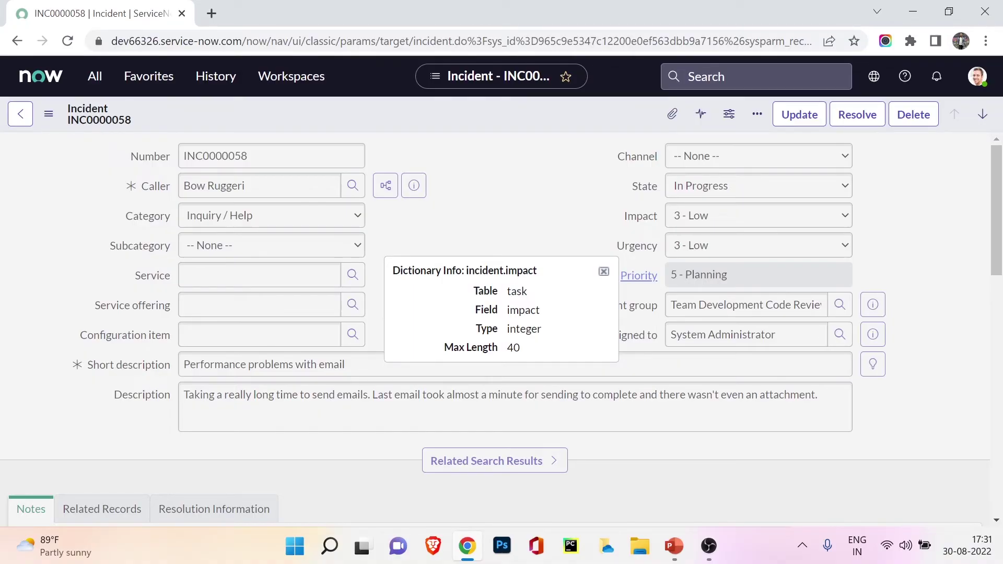
{"action": "left_click", "coordinate": [604, 271]}
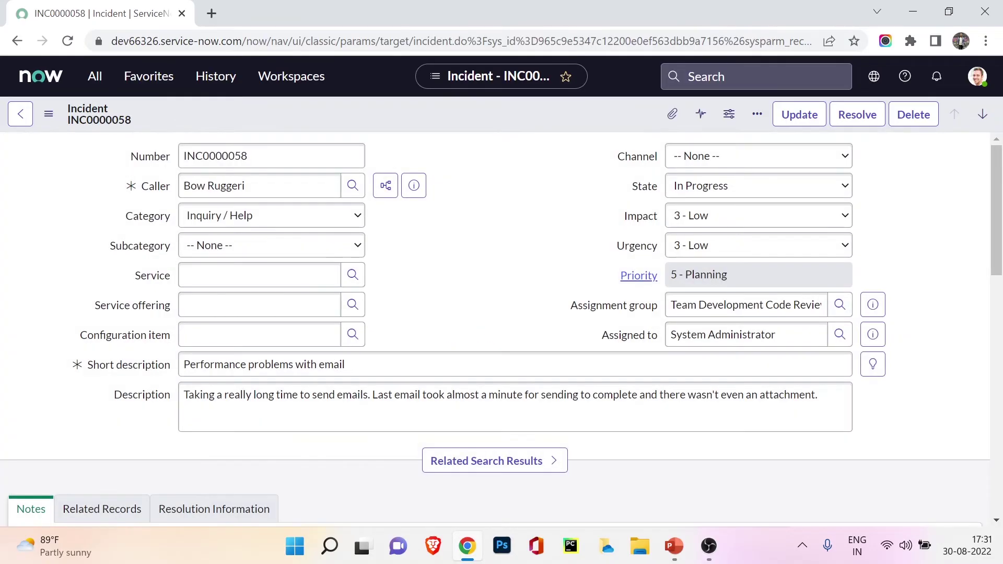
Step: Look over the incident's related lists and apply the "-- None --" filter to the Task SLAs list
{"action": "scroll", "coordinate": [495, 314], "scroll_direction": "down", "scroll_amount": 5}
{"action": "scroll", "coordinate": [495, 313], "scroll_direction": "up", "scroll_amount": 5}
{"action": "scroll", "coordinate": [495, 327], "scroll_direction": "down", "scroll_amount": 5}
{"action": "scroll", "coordinate": [502, 328], "scroll_direction": "down", "scroll_amount": 8}
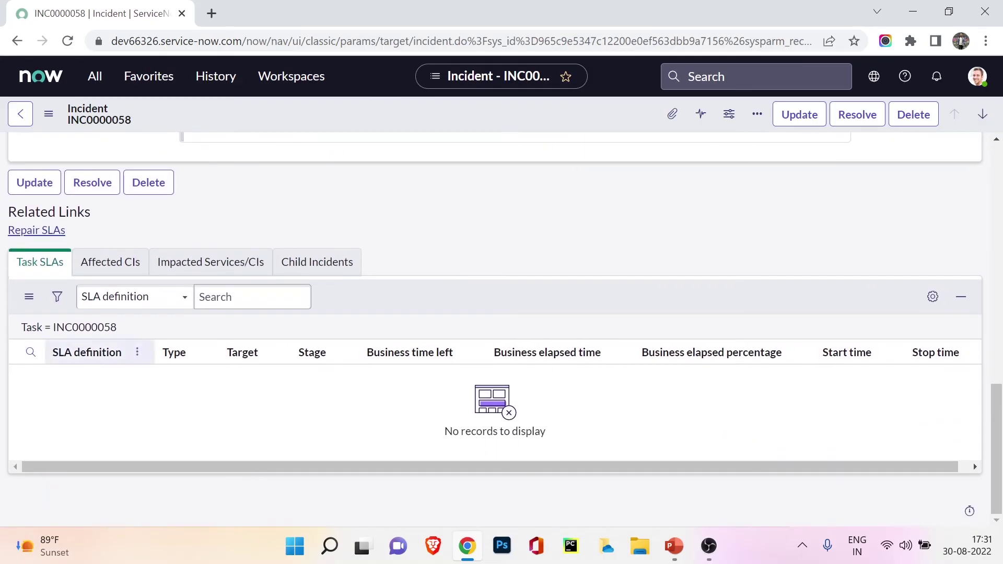
{"action": "left_click", "coordinate": [29, 296]}
{"action": "mouse_move", "coordinate": [68, 307]}
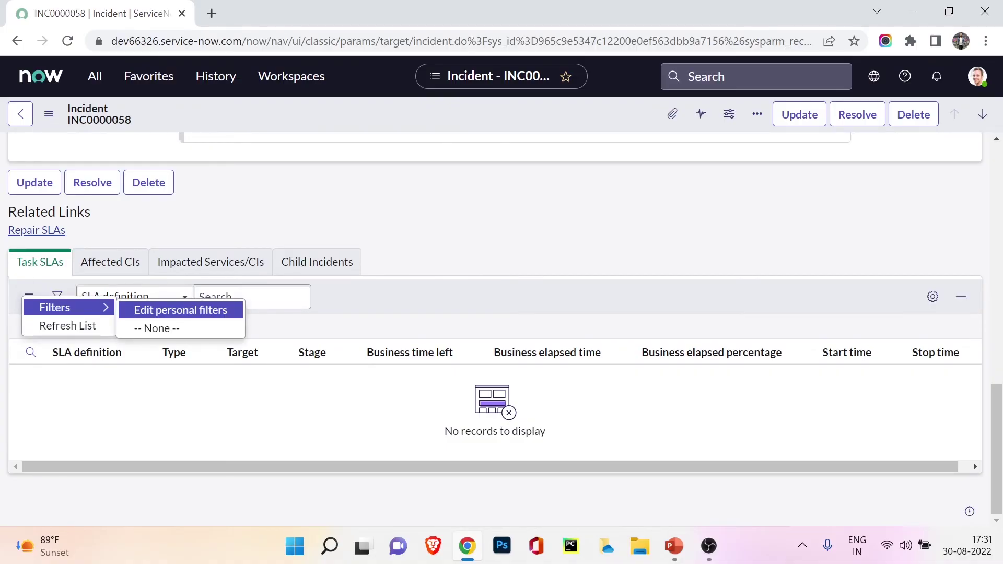
{"action": "left_click", "coordinate": [157, 328]}
{"action": "scroll", "coordinate": [502, 313], "scroll_direction": "up", "scroll_amount": 15}
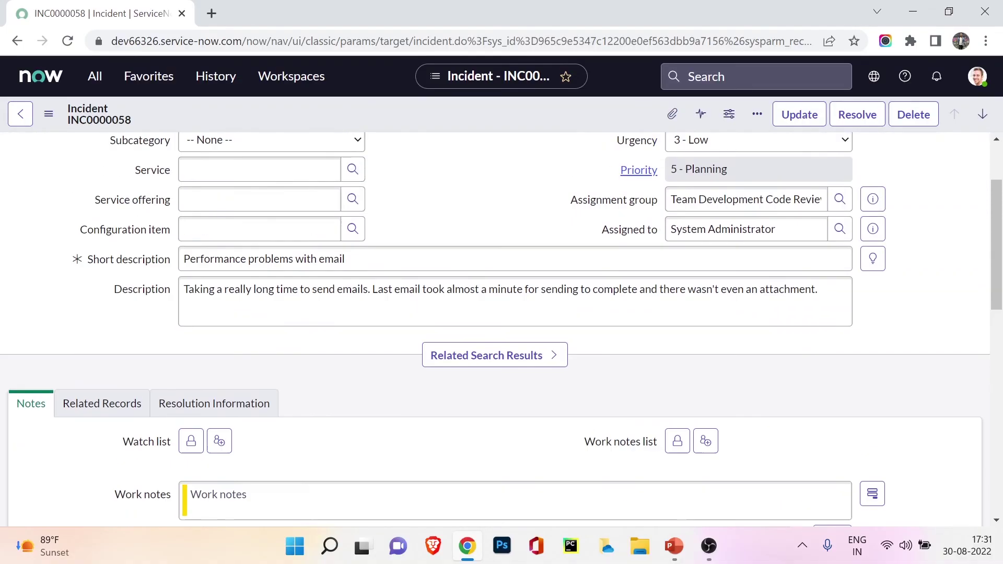